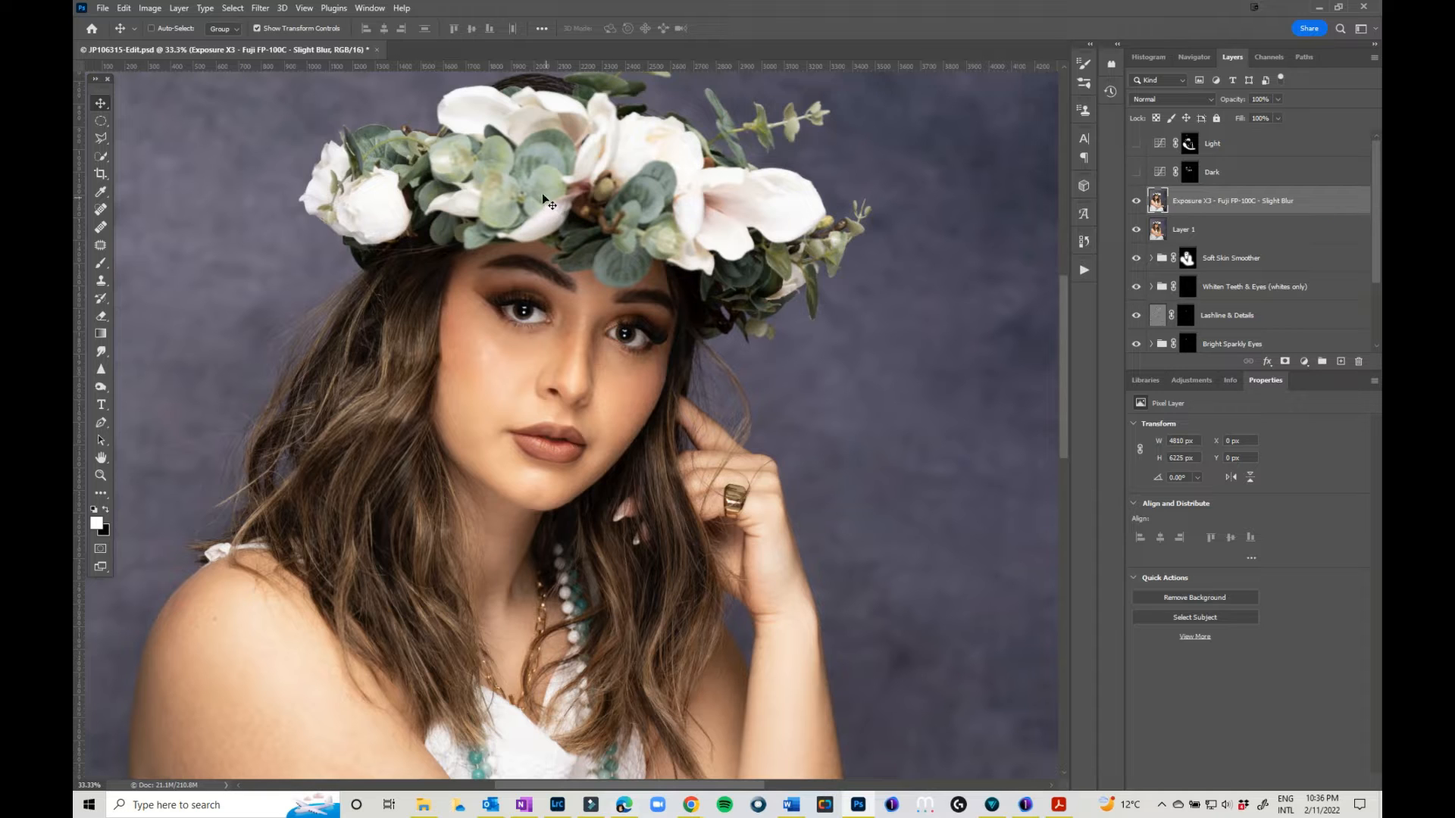
Try the Burn tool with the Shadows range at 20% exposure along the edges of the face.
click(100, 387)
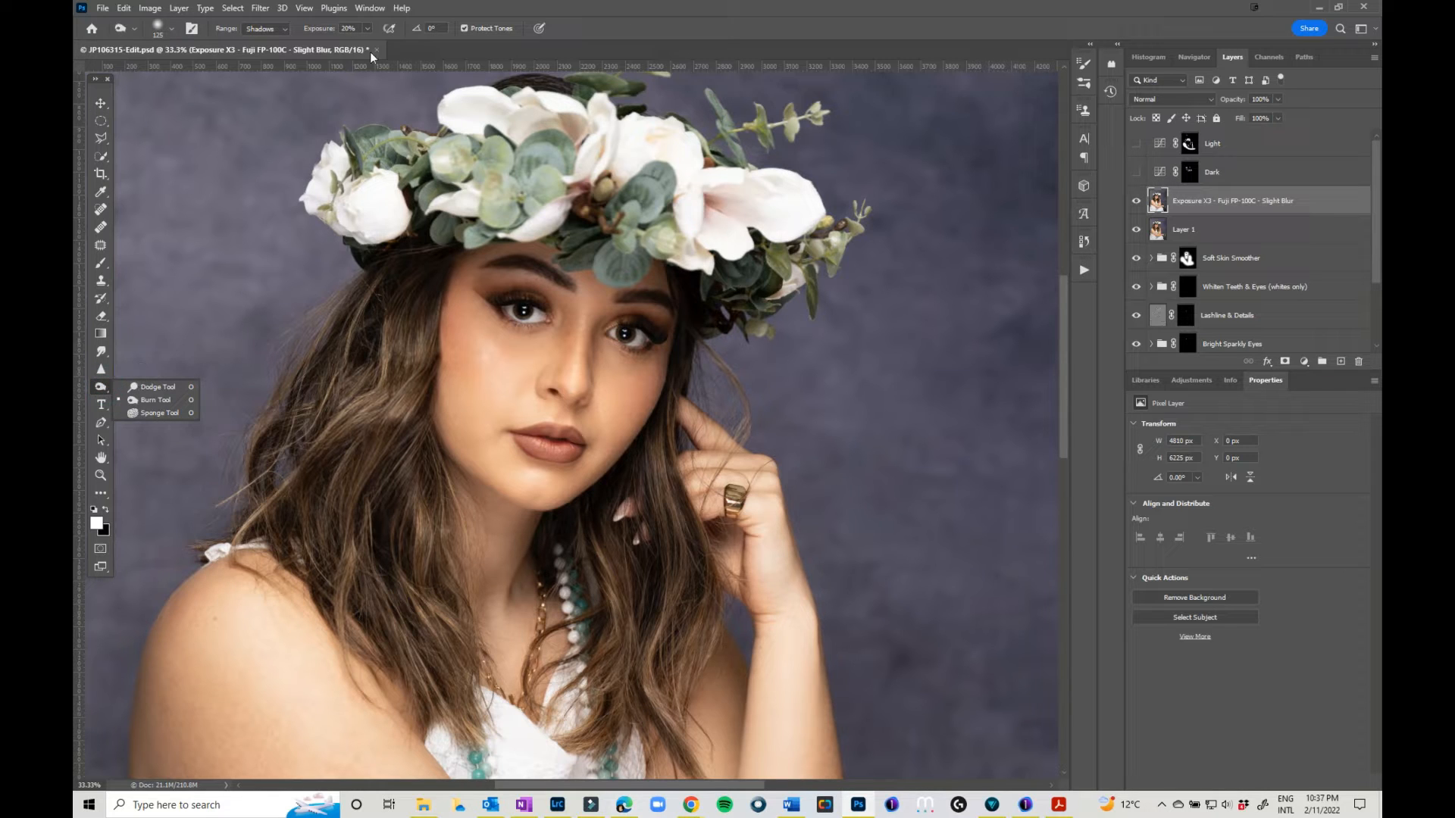
click(472, 255)
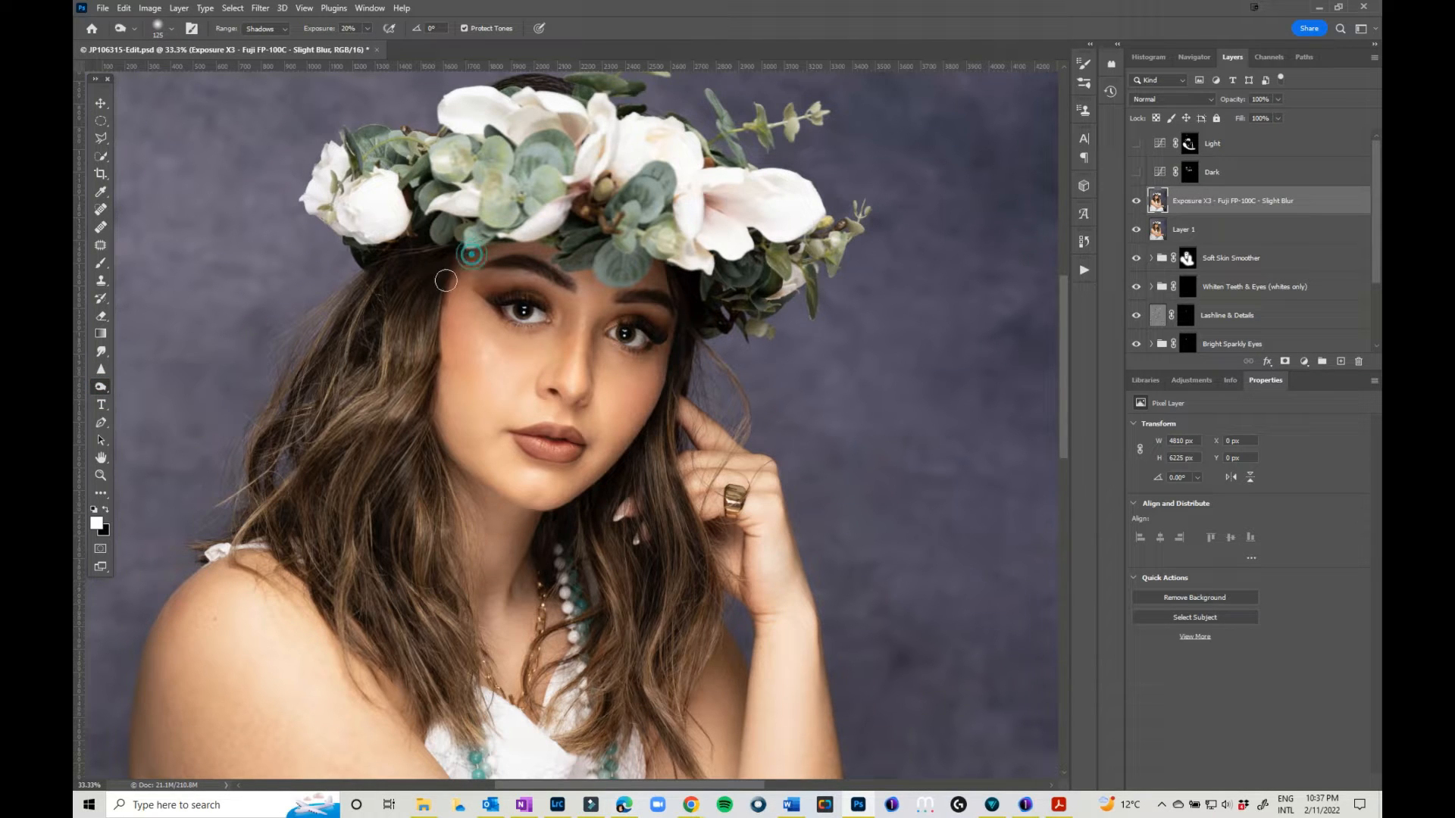
mouse_move(445, 280)
mouse_down()
mouse_move(434, 392)
mouse_move(448, 446)
mouse_move(551, 503)
mouse_up()
mouse_move(670, 328)
mouse_down()
mouse_move(657, 409)
mouse_move(622, 454)
mouse_up()
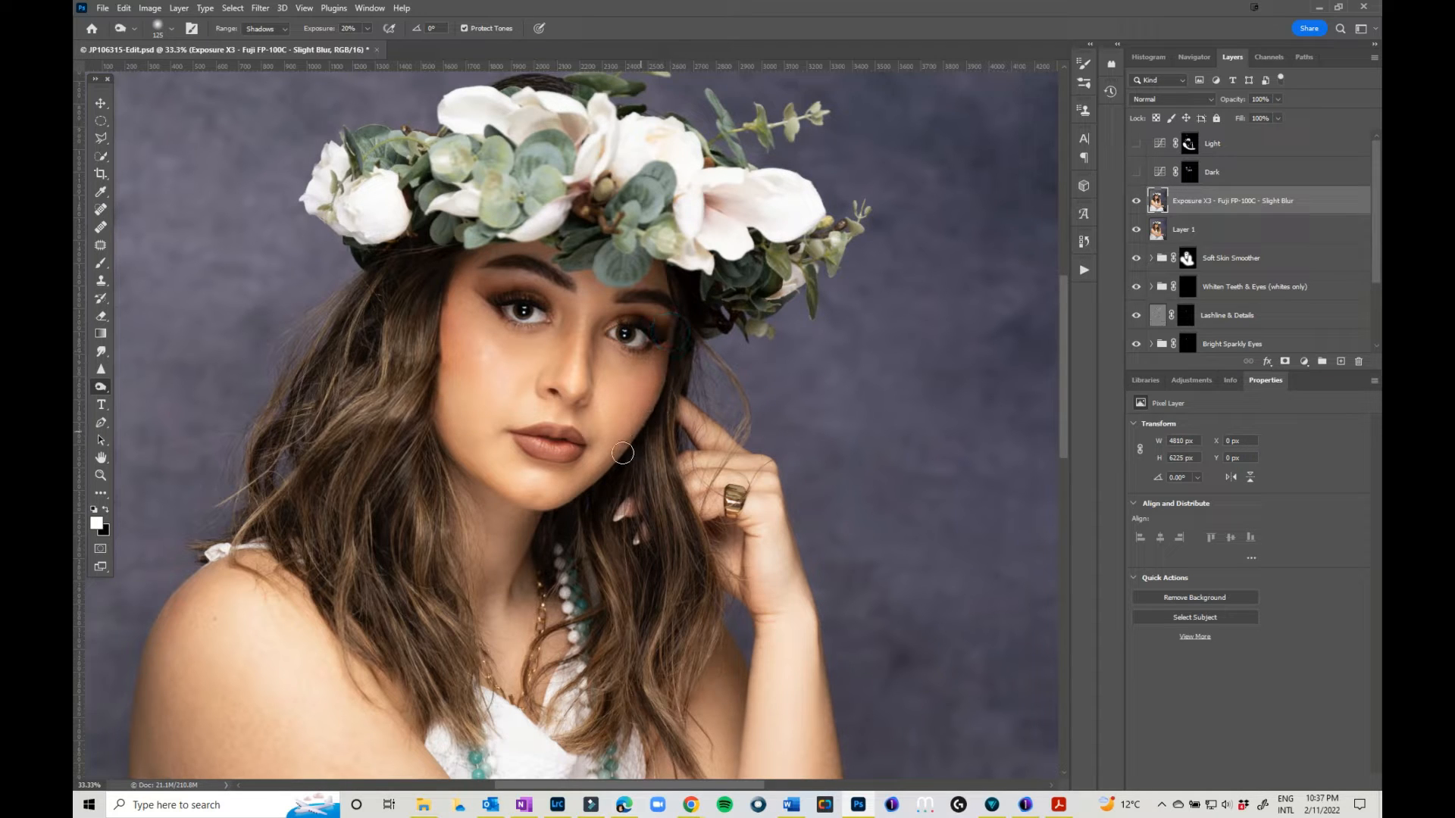
mouse_move(599, 328)
mouse_down()
mouse_move(596, 373)
mouse_move(572, 311)
mouse_move(564, 334)
mouse_move(545, 296)
mouse_move(488, 285)
mouse_up()
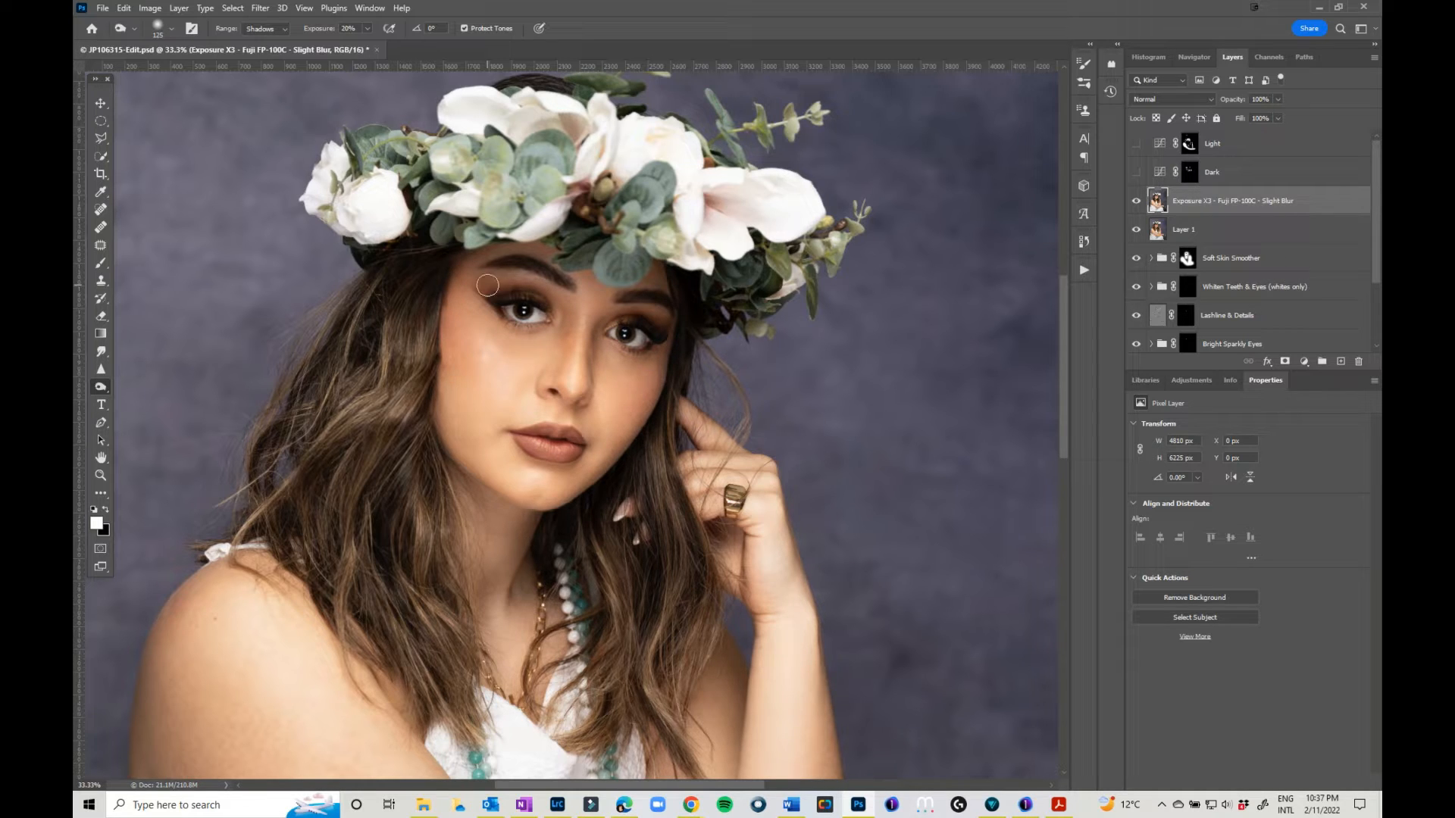
key(ctrl+shift+alt+n)
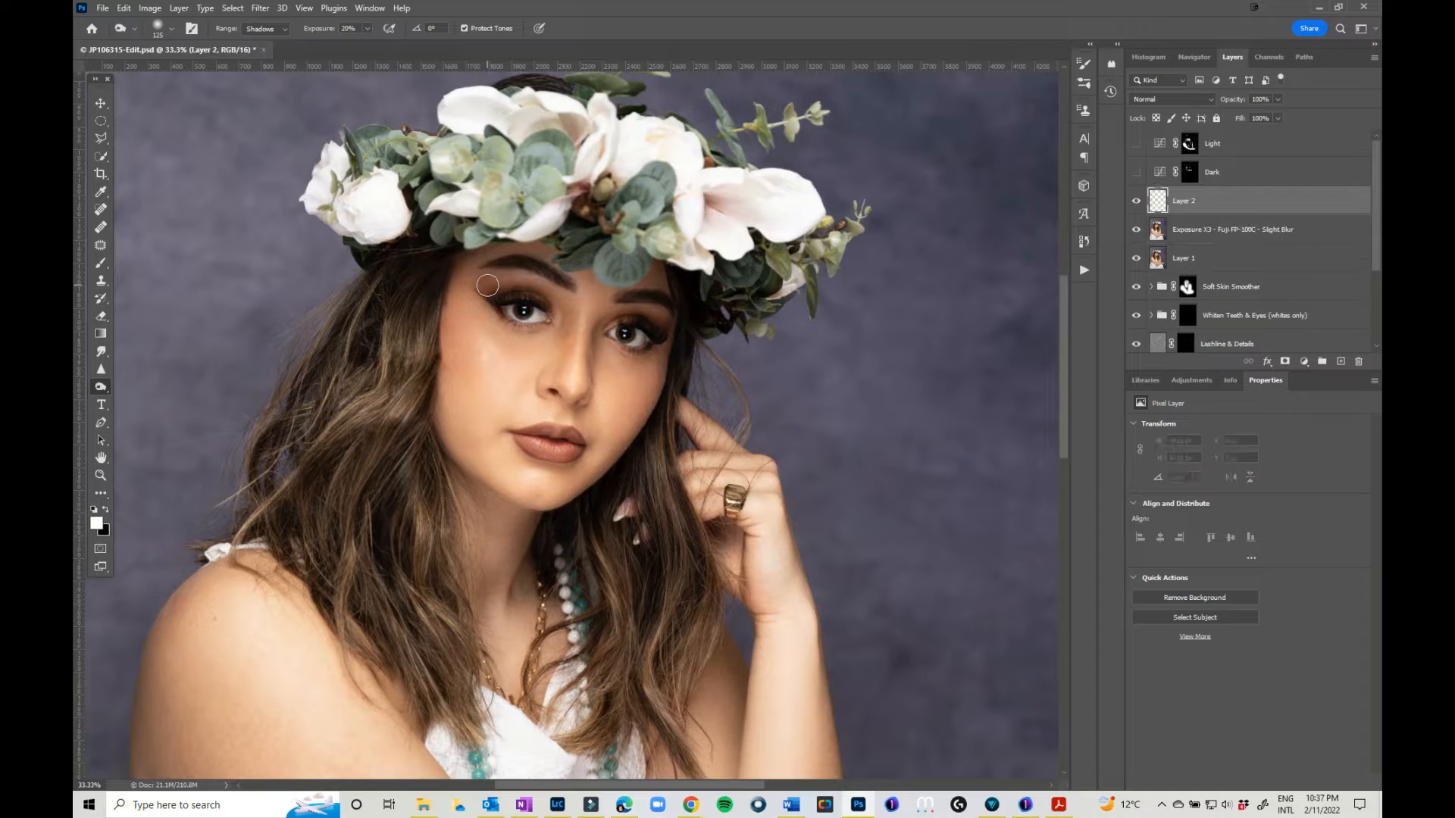
click(1183, 200)
key(Delete)
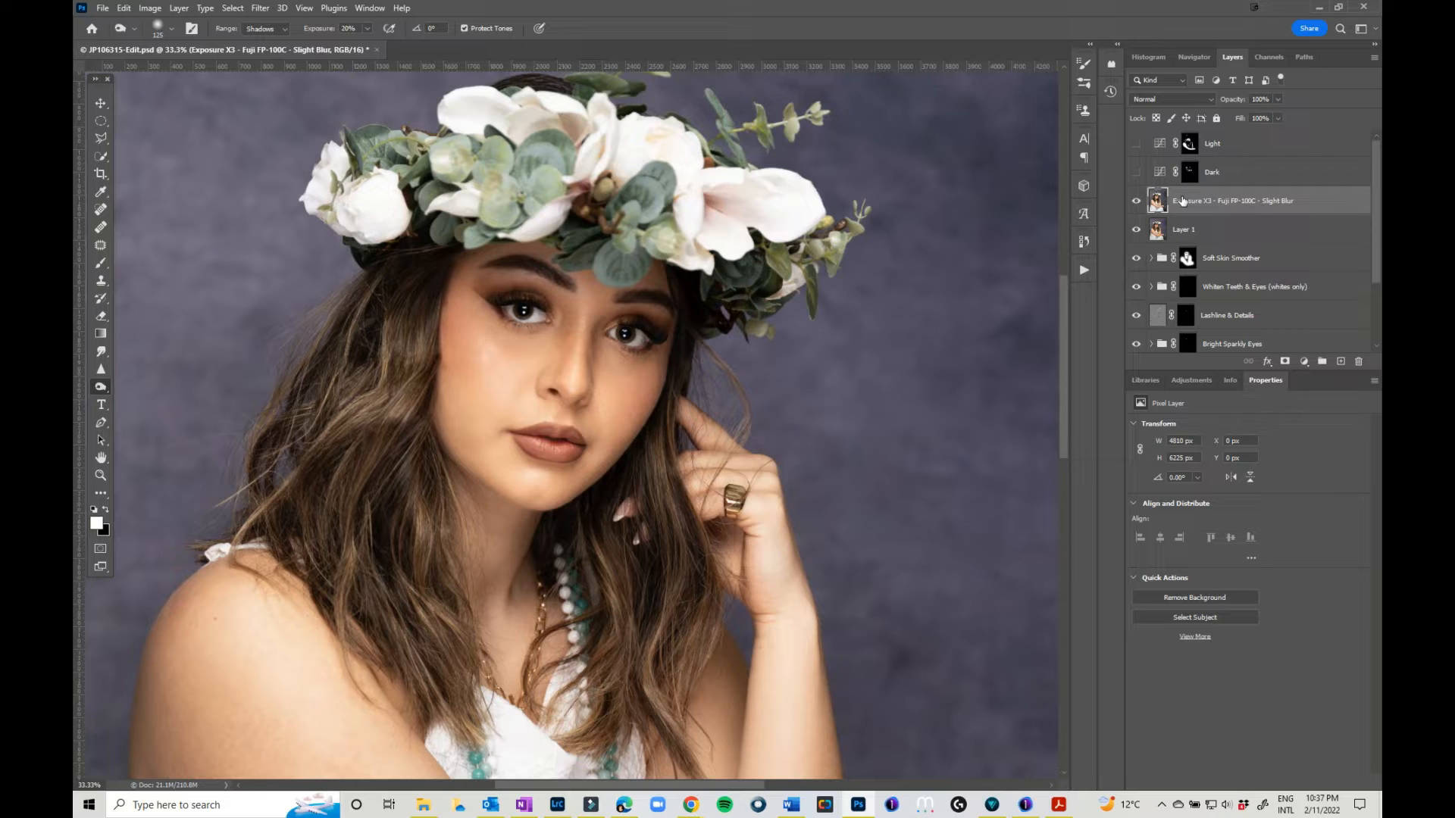
Compare the portrait with the existing Light and Dark curves layers shown and hidden, leaving both hidden.
click(1135, 172)
click(1136, 144)
click(1136, 144)
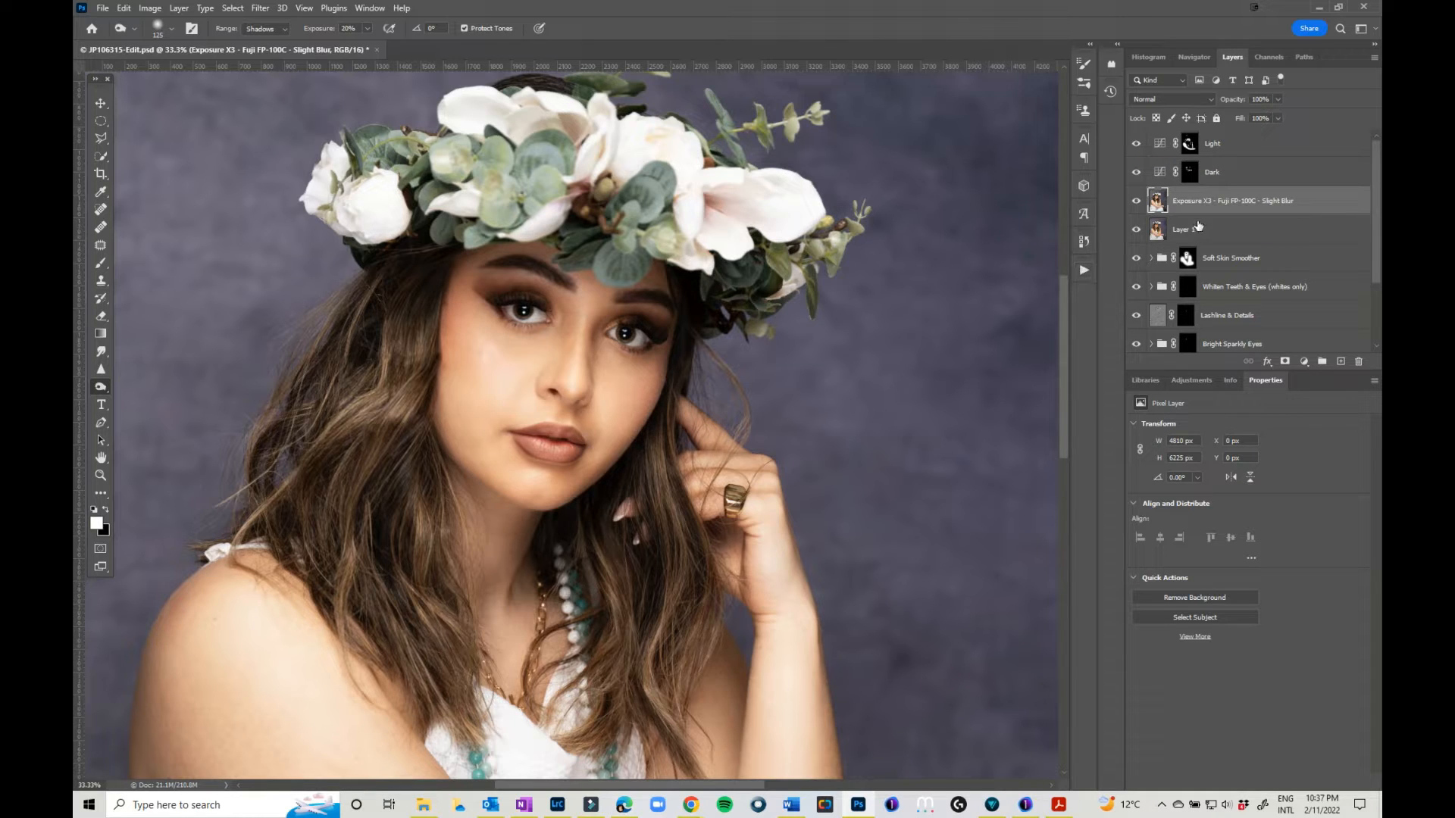
drag(1136, 143, 1137, 171)
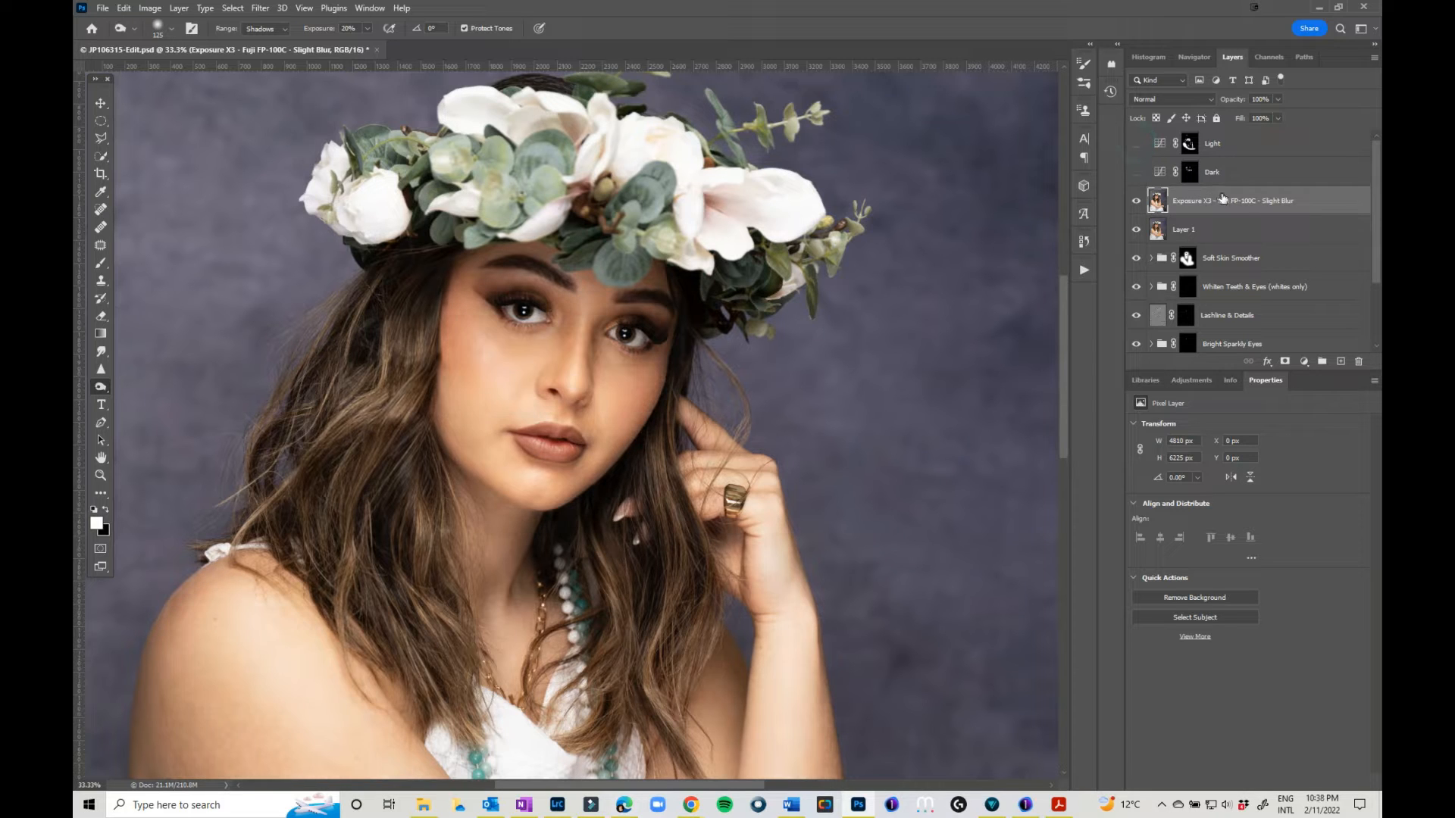
Add two Curves adjustment layers above the Exposure X3 layer.
click(1304, 364)
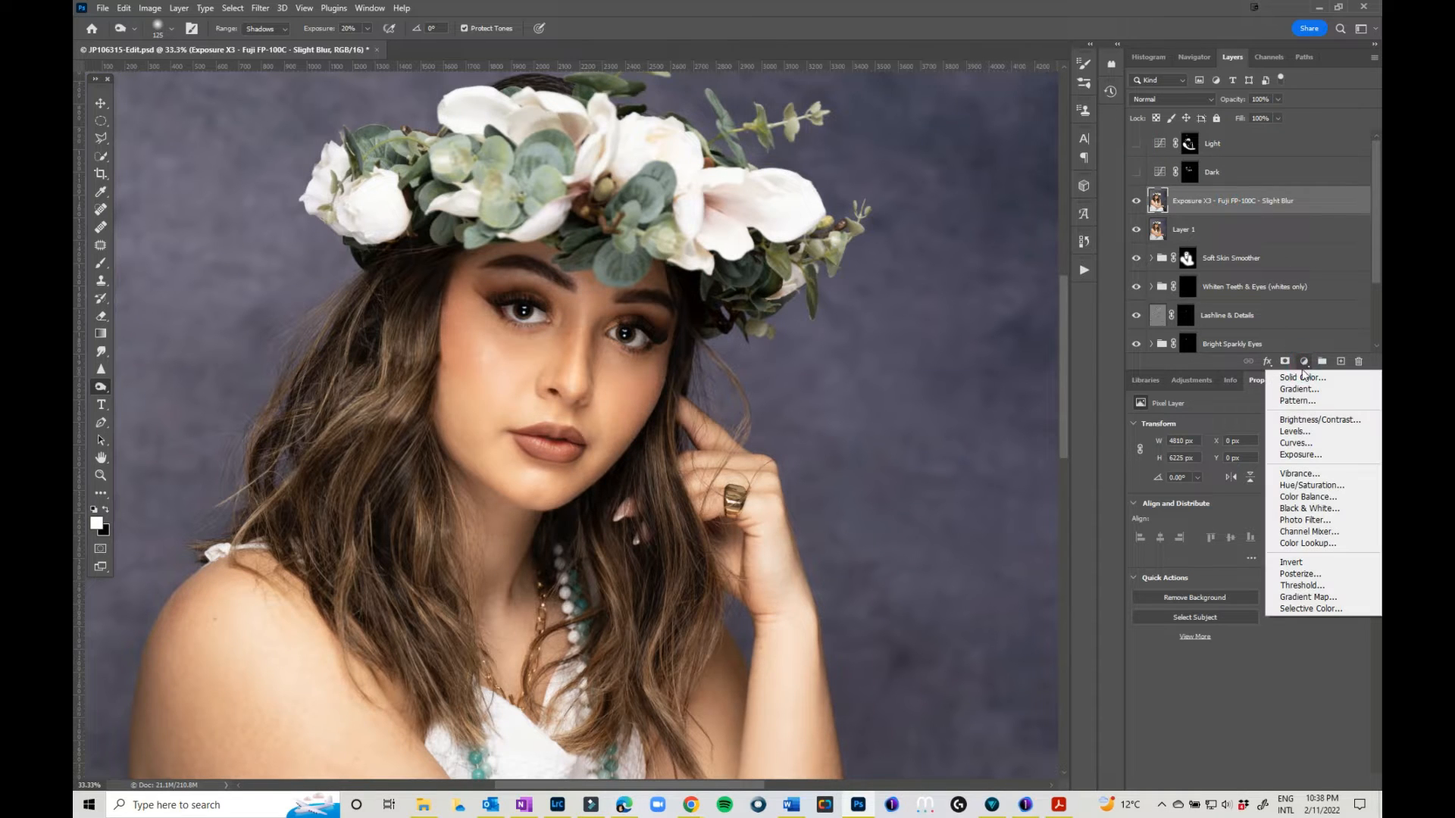
click(1300, 443)
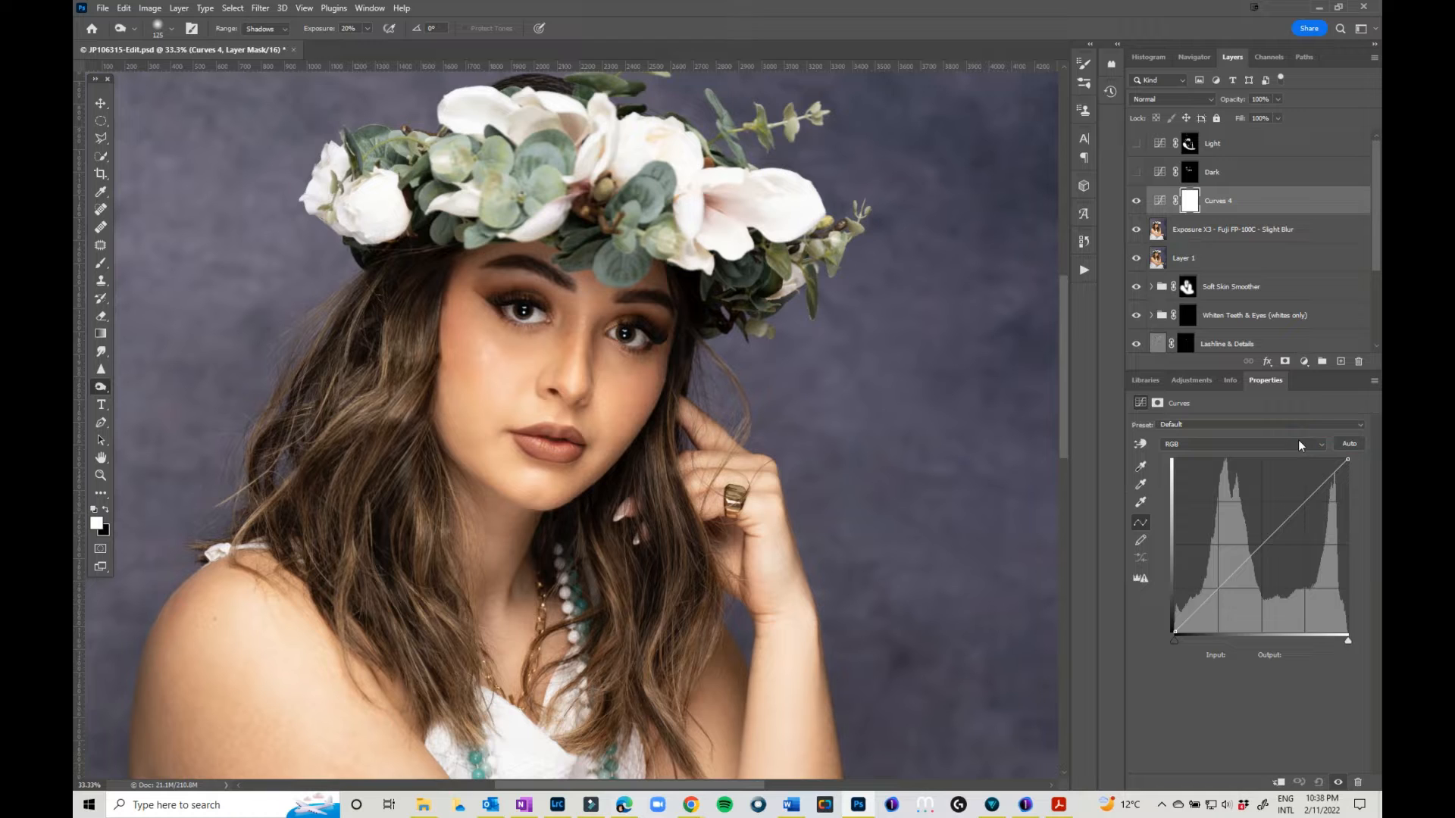
click(1304, 361)
click(1307, 444)
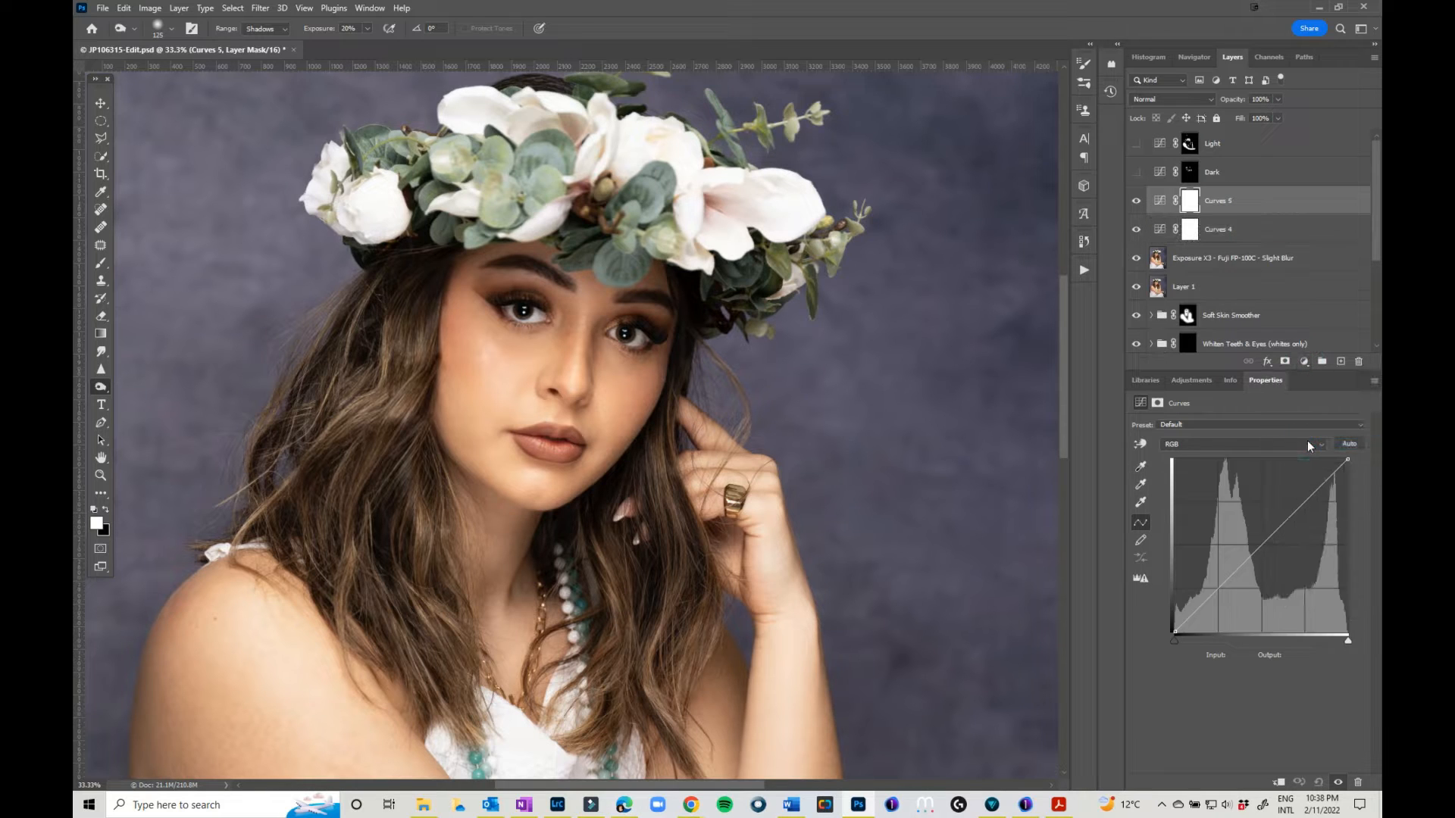
Invert the masks of both new Curves layers to black.
click(1191, 200)
key(ctrl+i)
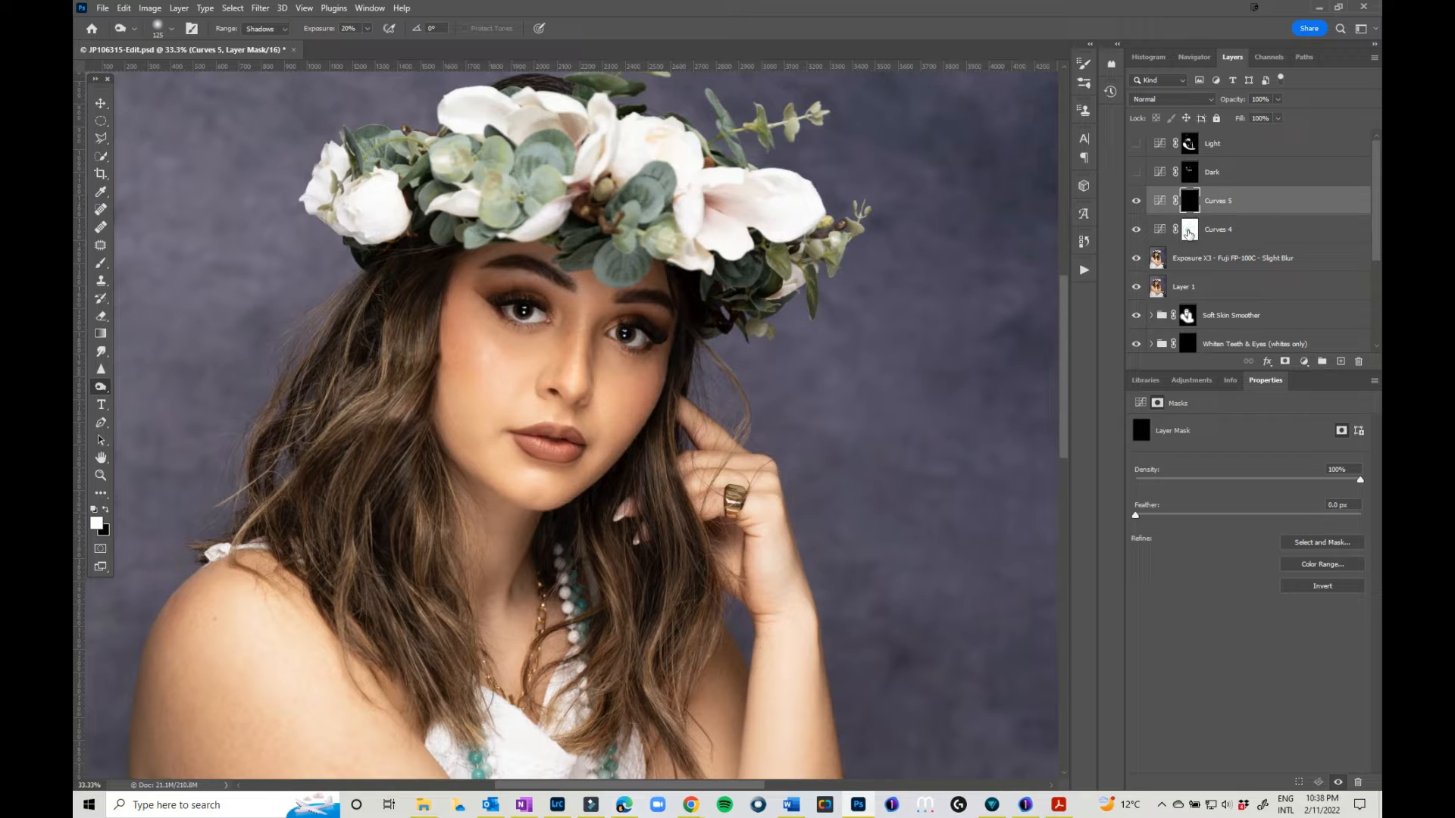
click(1189, 231)
key(ctrl+i)
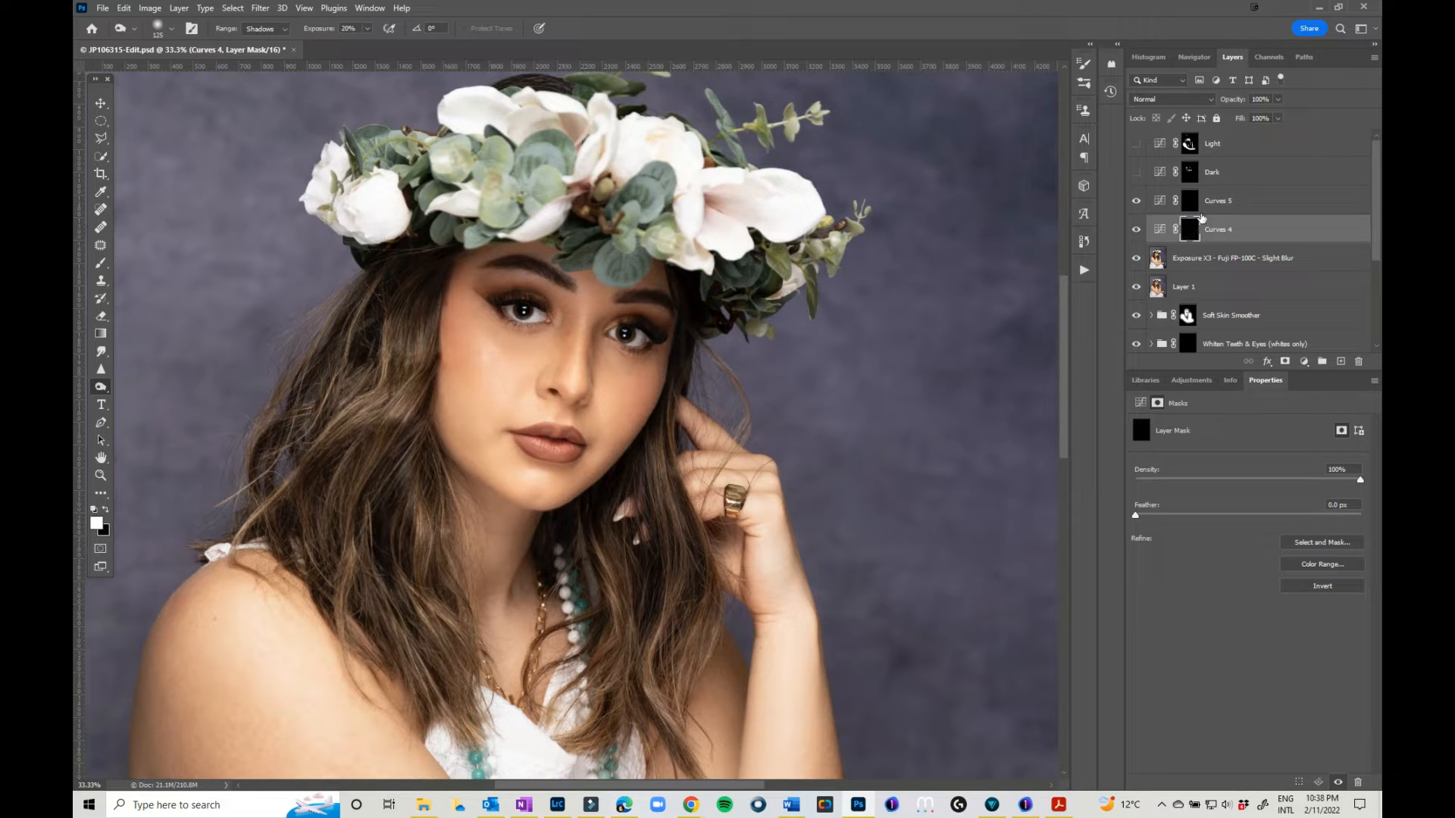
Rename the lower new Curves layer Dark and the upper one Light.
double_click(1212, 229)
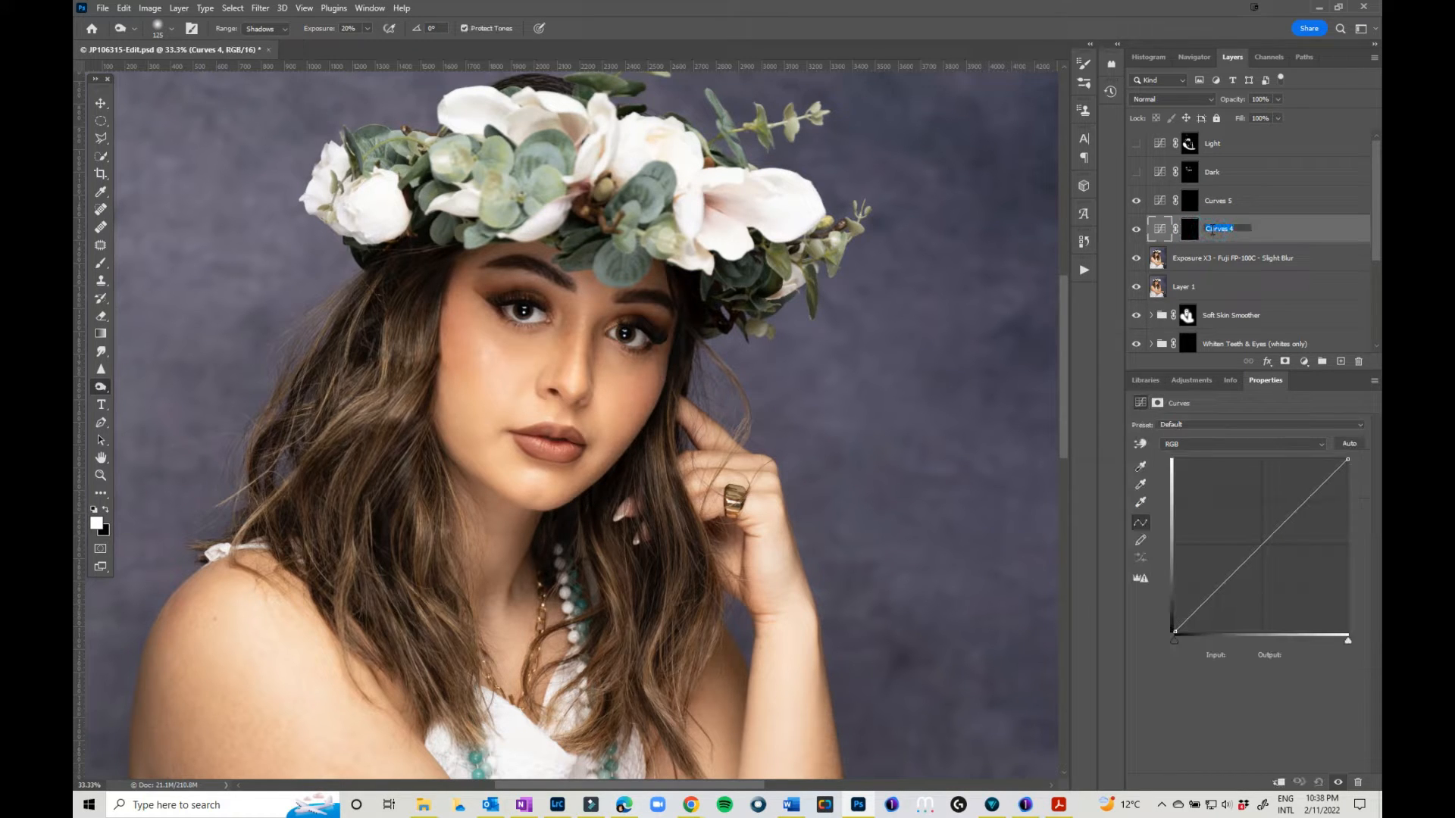
text(Dark)
key(Return)
double_click(1213, 201)
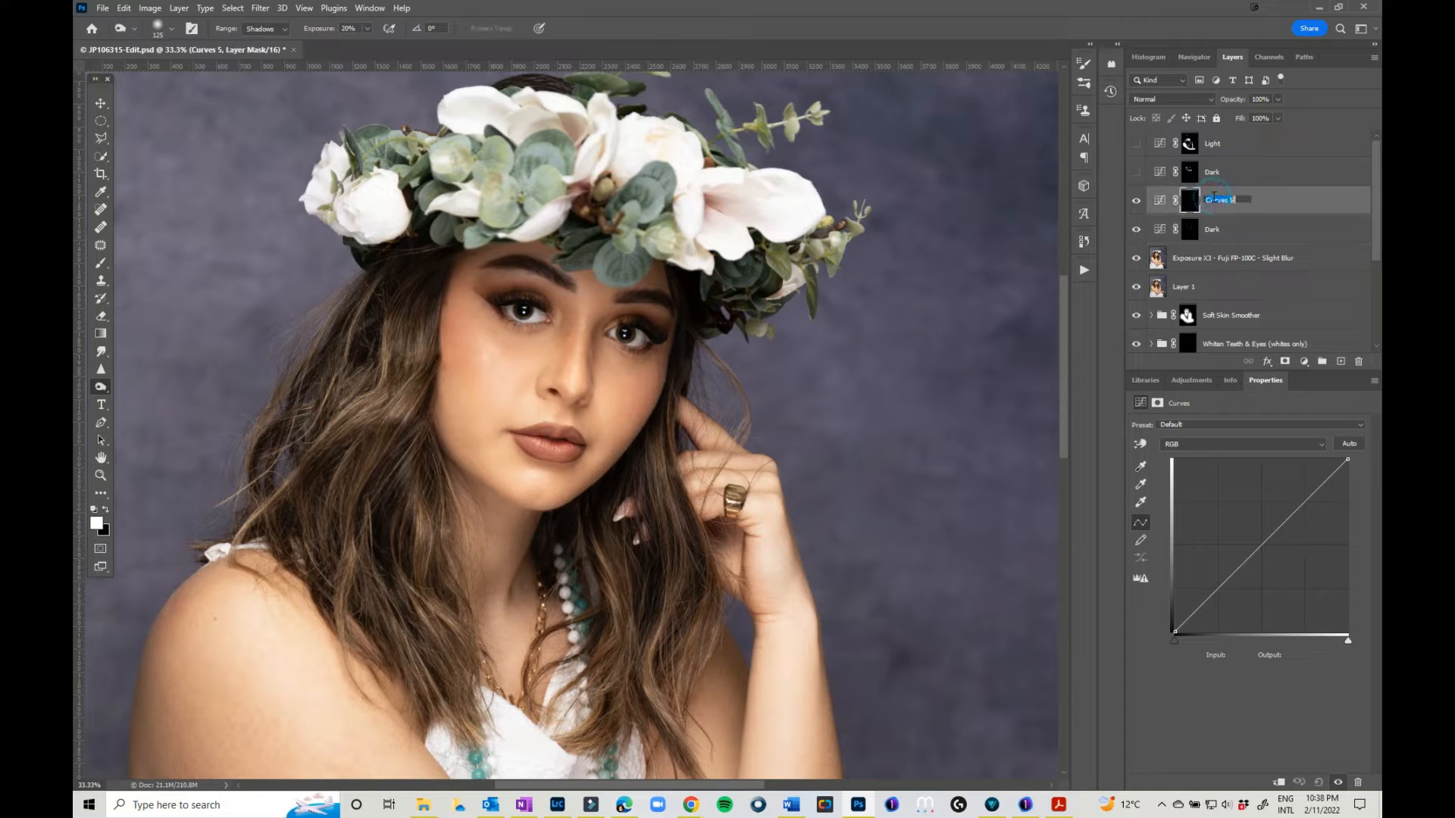
key(Return)
Bend the new Dark layer's RGB curve downward, with a point at input 96 and output 75.
click(1191, 229)
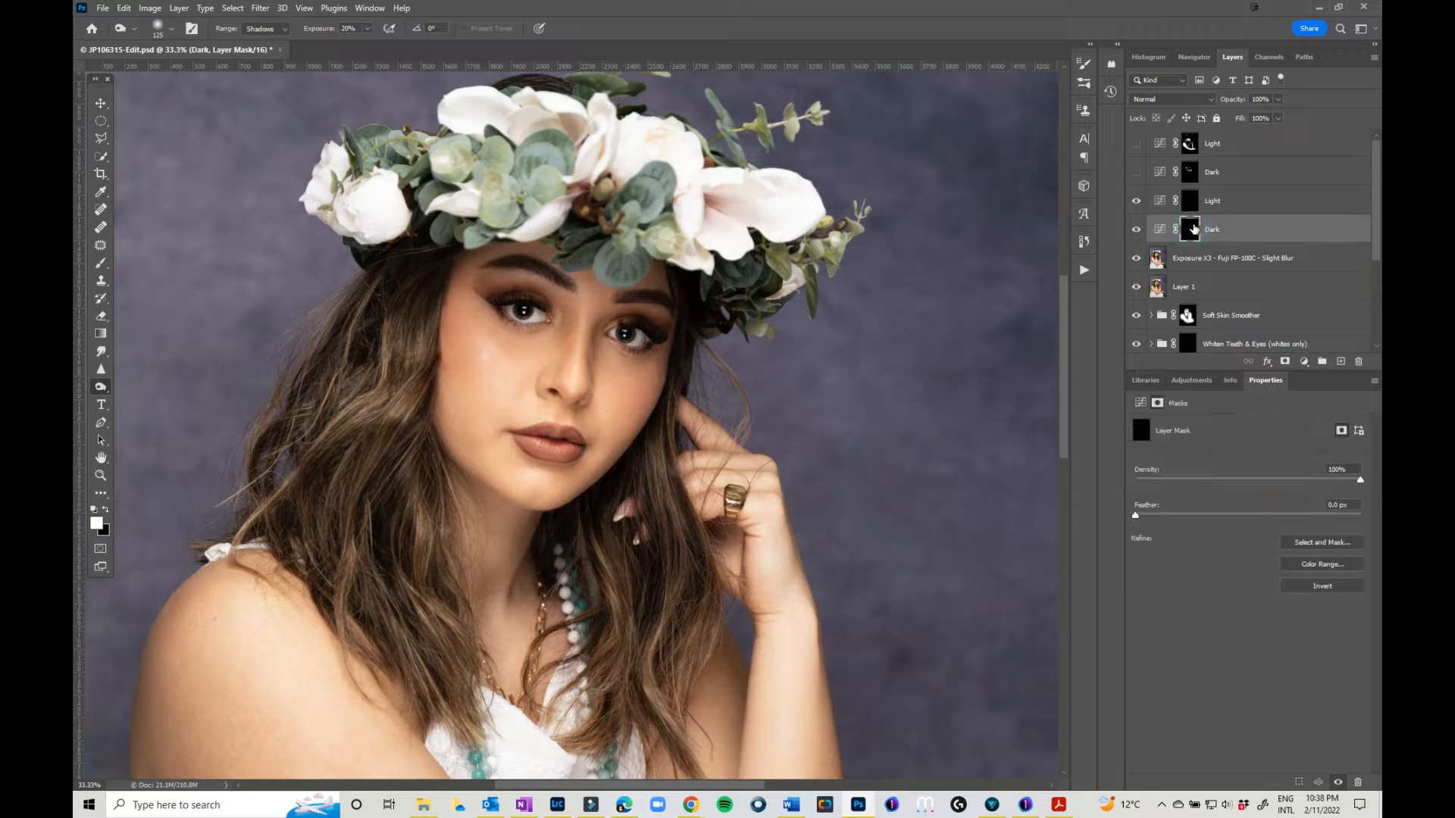
click(1160, 229)
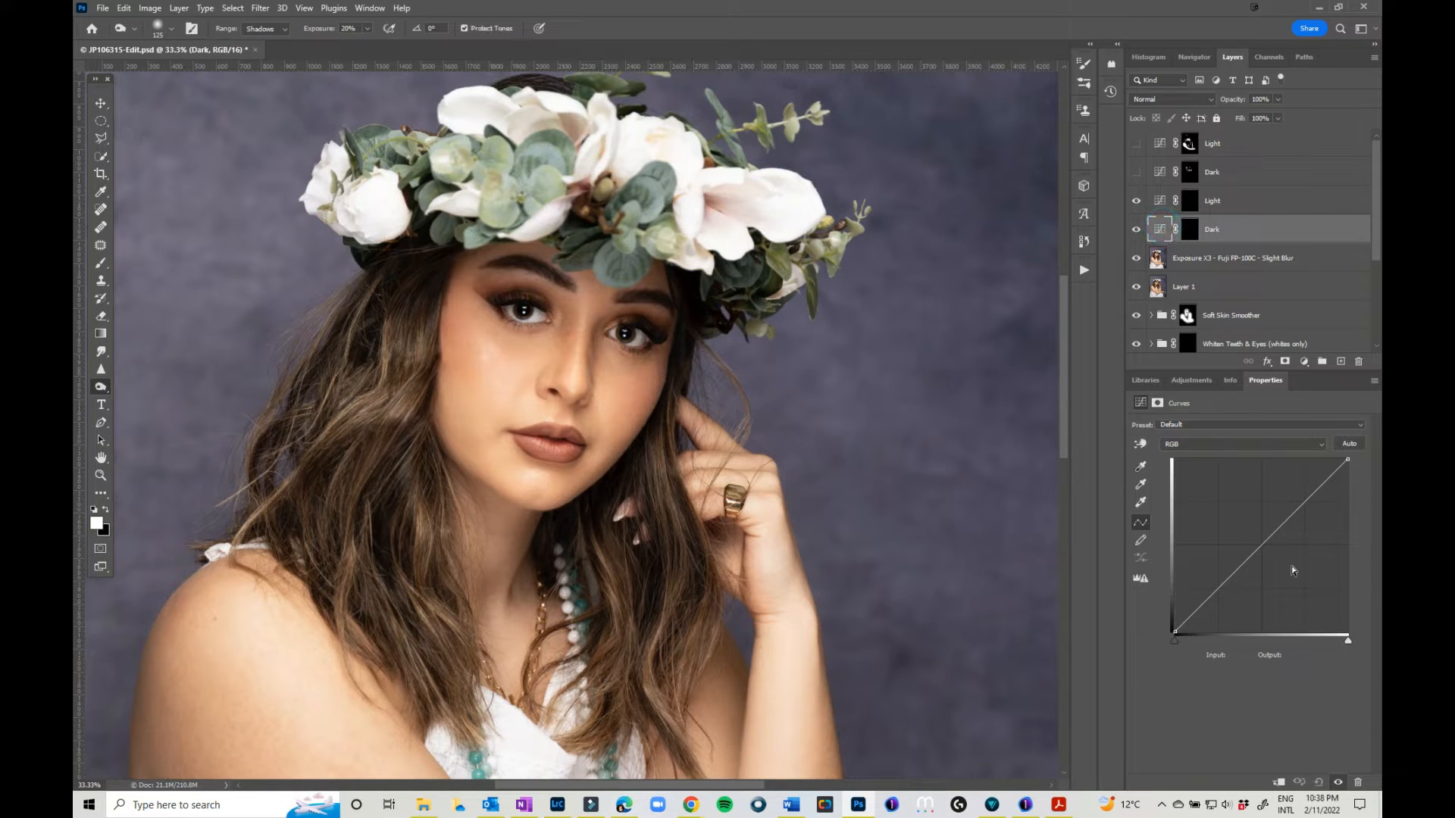
drag(1240, 569, 1240, 581)
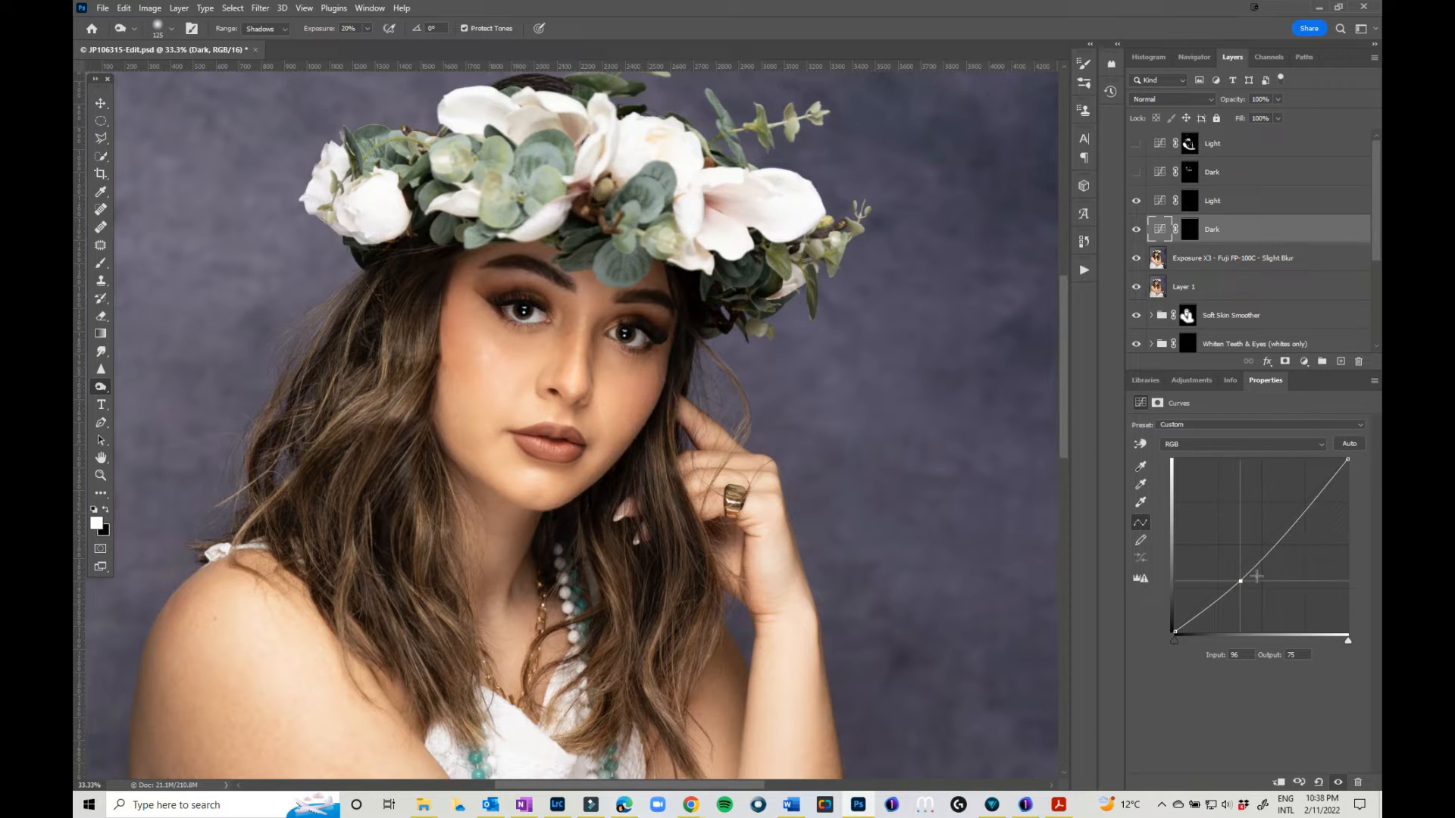
Bend the new Light layer's RGB curve upward, with a point at input 177 and output 202.
click(1190, 200)
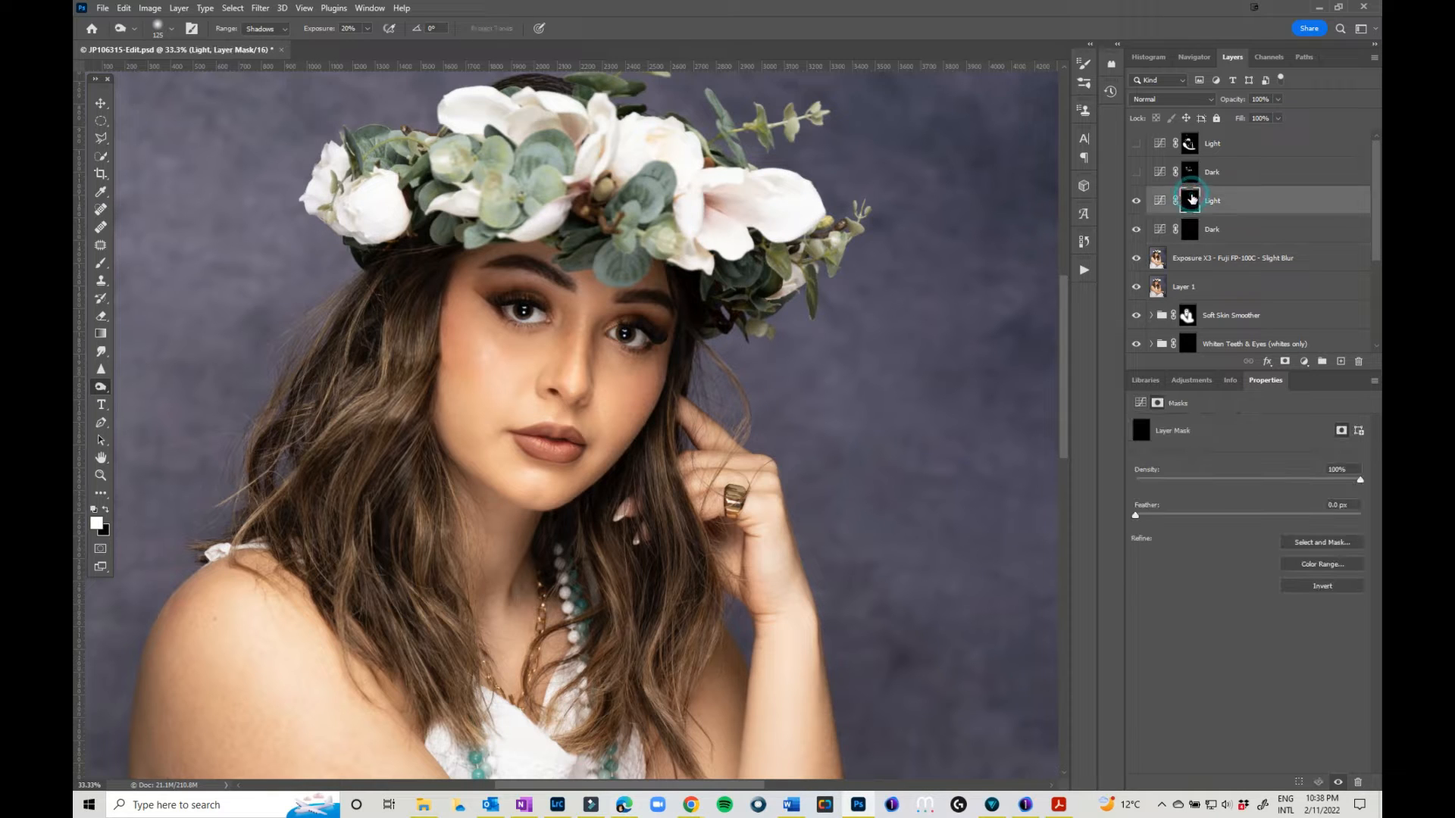
click(1160, 200)
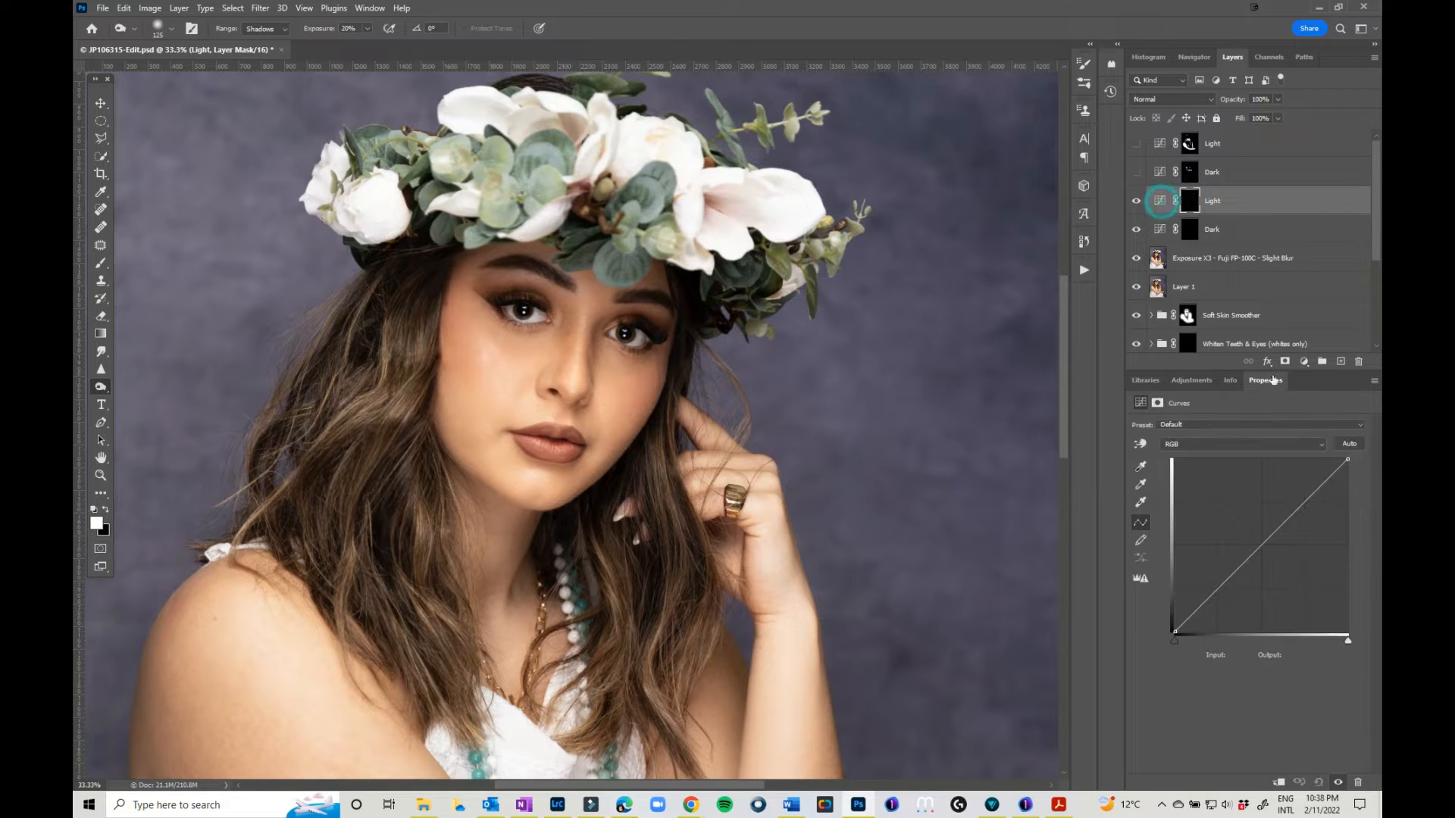
drag(1298, 507, 1296, 495)
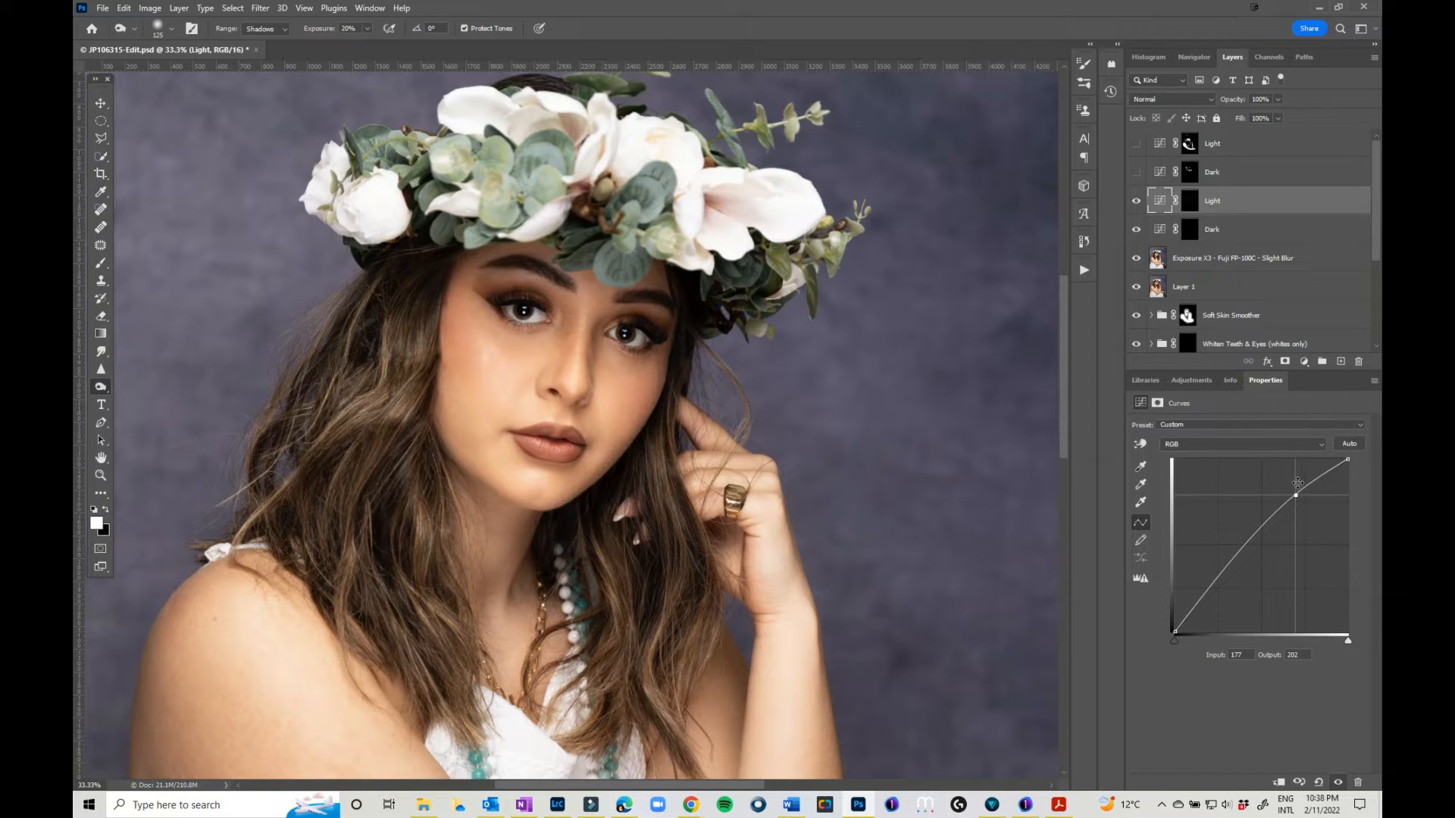
Paint white with the Brush on the new Light layer's mask over both cheeks and the nose.
click(1187, 202)
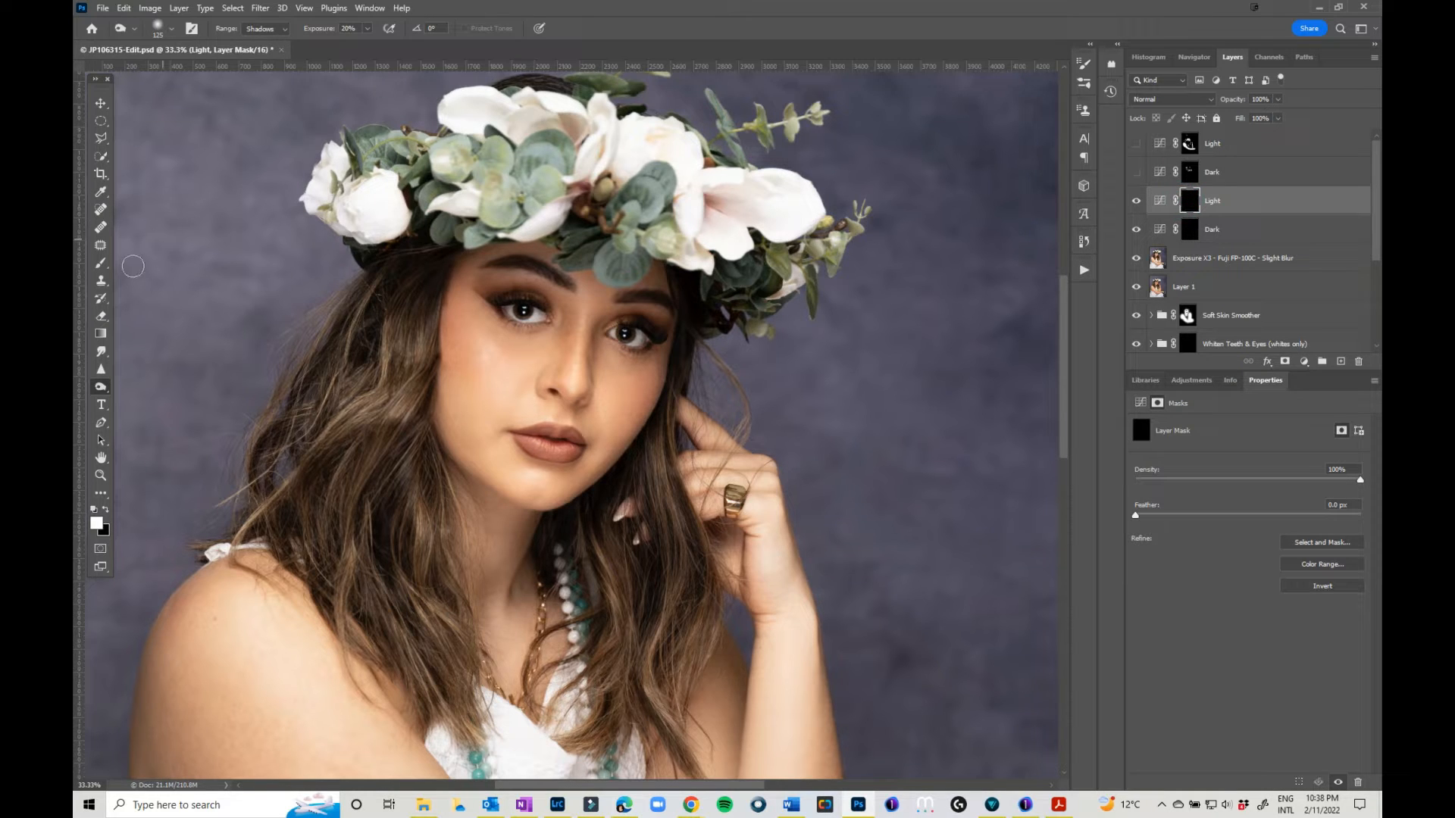
click(102, 263)
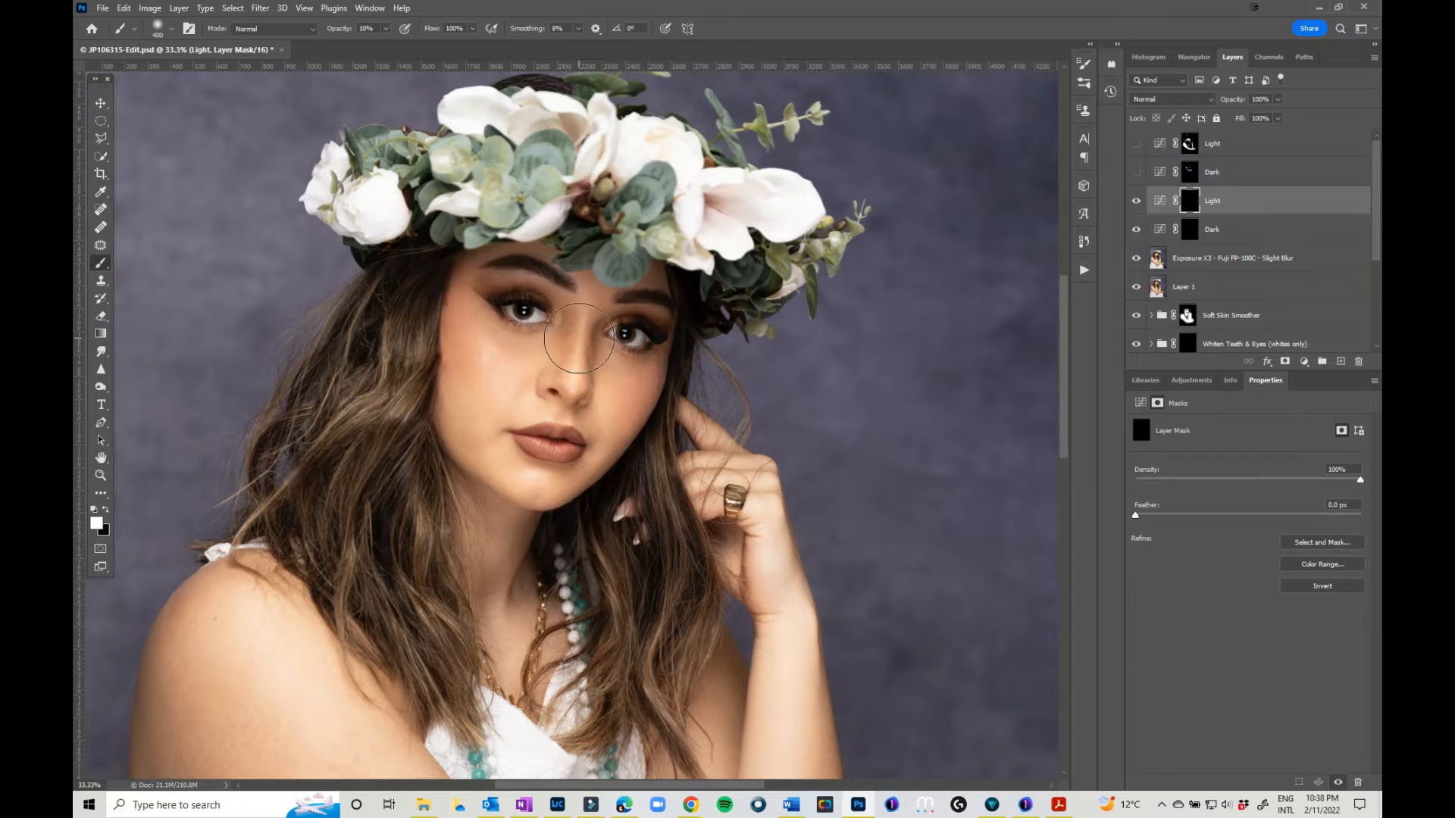
drag(524, 359, 489, 364)
mouse_move(490, 364)
mouse_down()
mouse_move(437, 142)
mouse_move(521, 345)
mouse_move(493, 361)
mouse_move(469, 315)
mouse_move(491, 362)
mouse_up()
mouse_move(615, 398)
mouse_down()
mouse_move(582, 389)
mouse_move(586, 310)
mouse_move(575, 376)
mouse_up()
Reduce the brush to 100 px and brighten the chin on the Light mask.
key(bracketleft)
key(bracketleft)
key(bracketleft)
key(bracketleft)
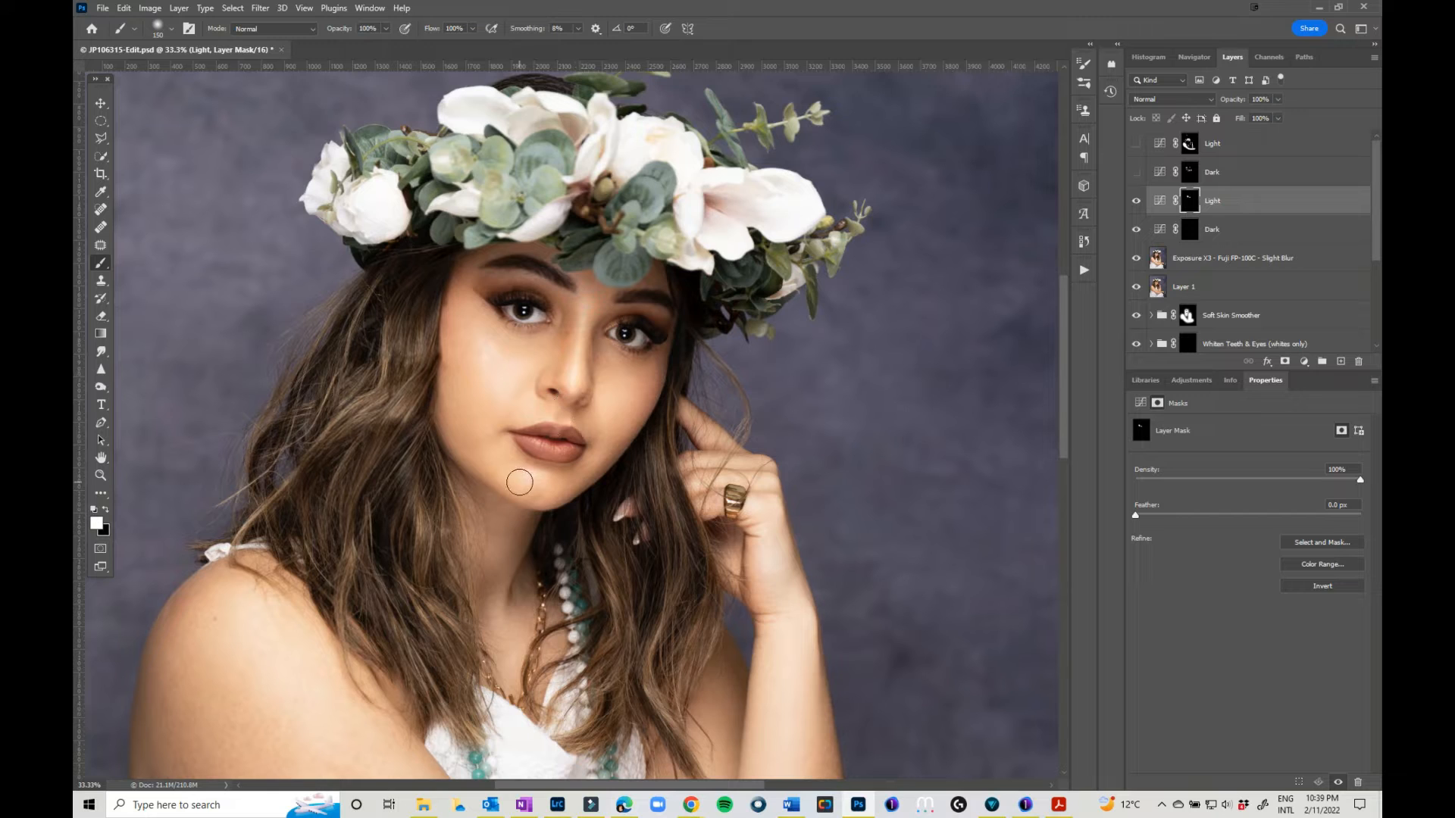
drag(518, 482, 526, 485)
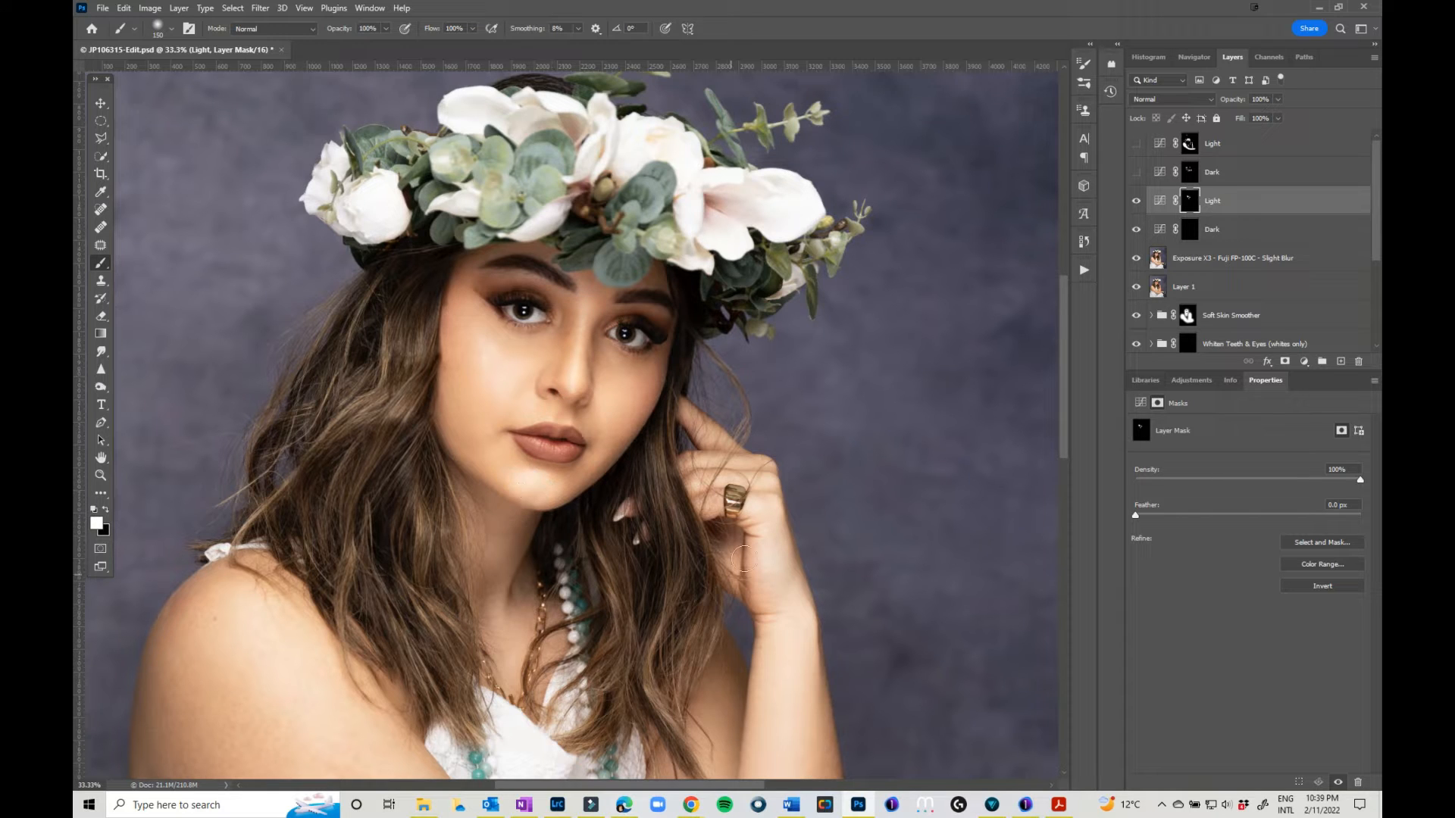
Paint highlights on the Light mask along the raised hand and forearm.
mouse_move(703, 506)
mouse_down()
mouse_move(750, 507)
mouse_move(791, 781)
mouse_up()
scroll(798, 708, down, 2)
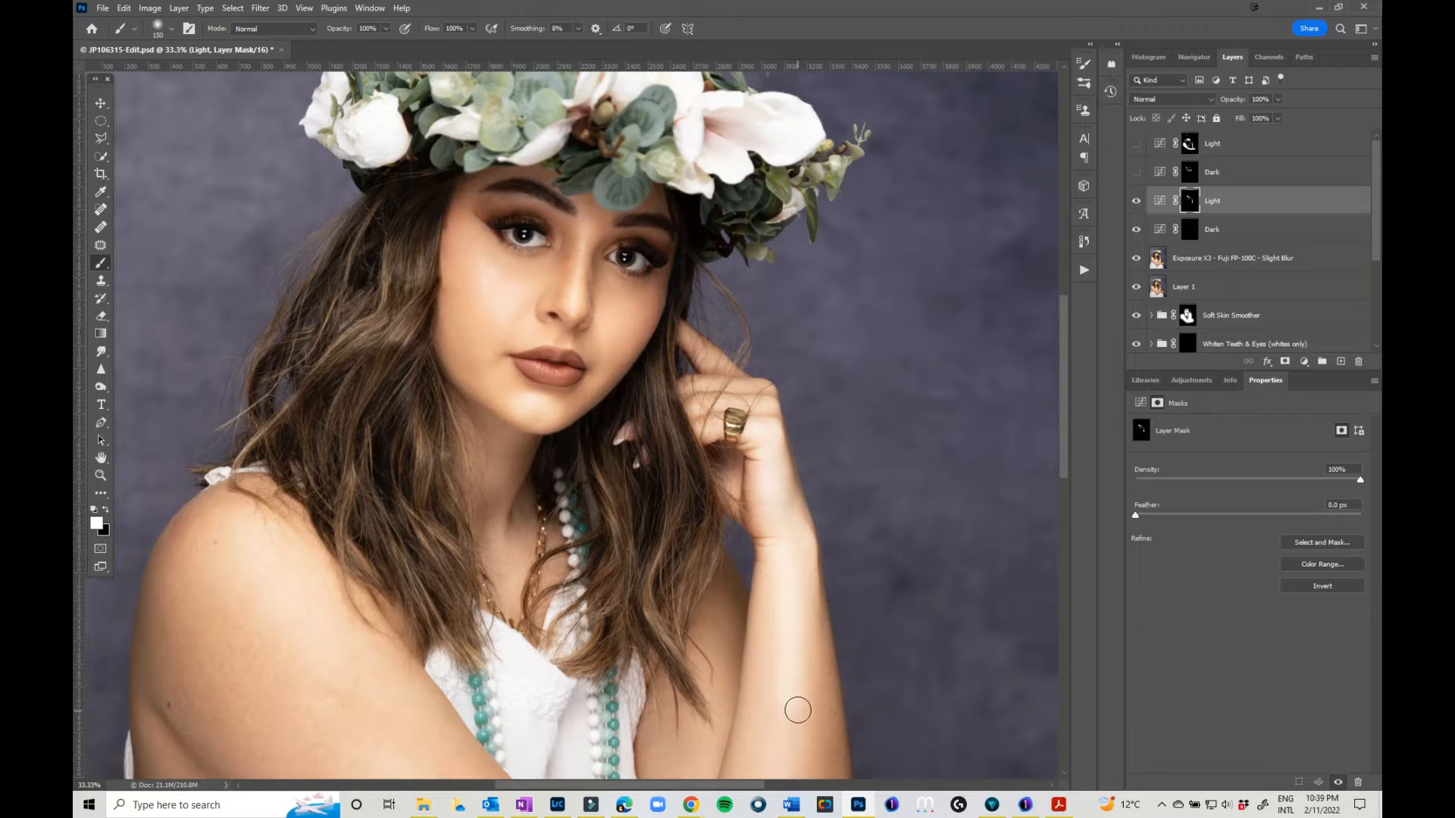
scroll(795, 640, down, 2)
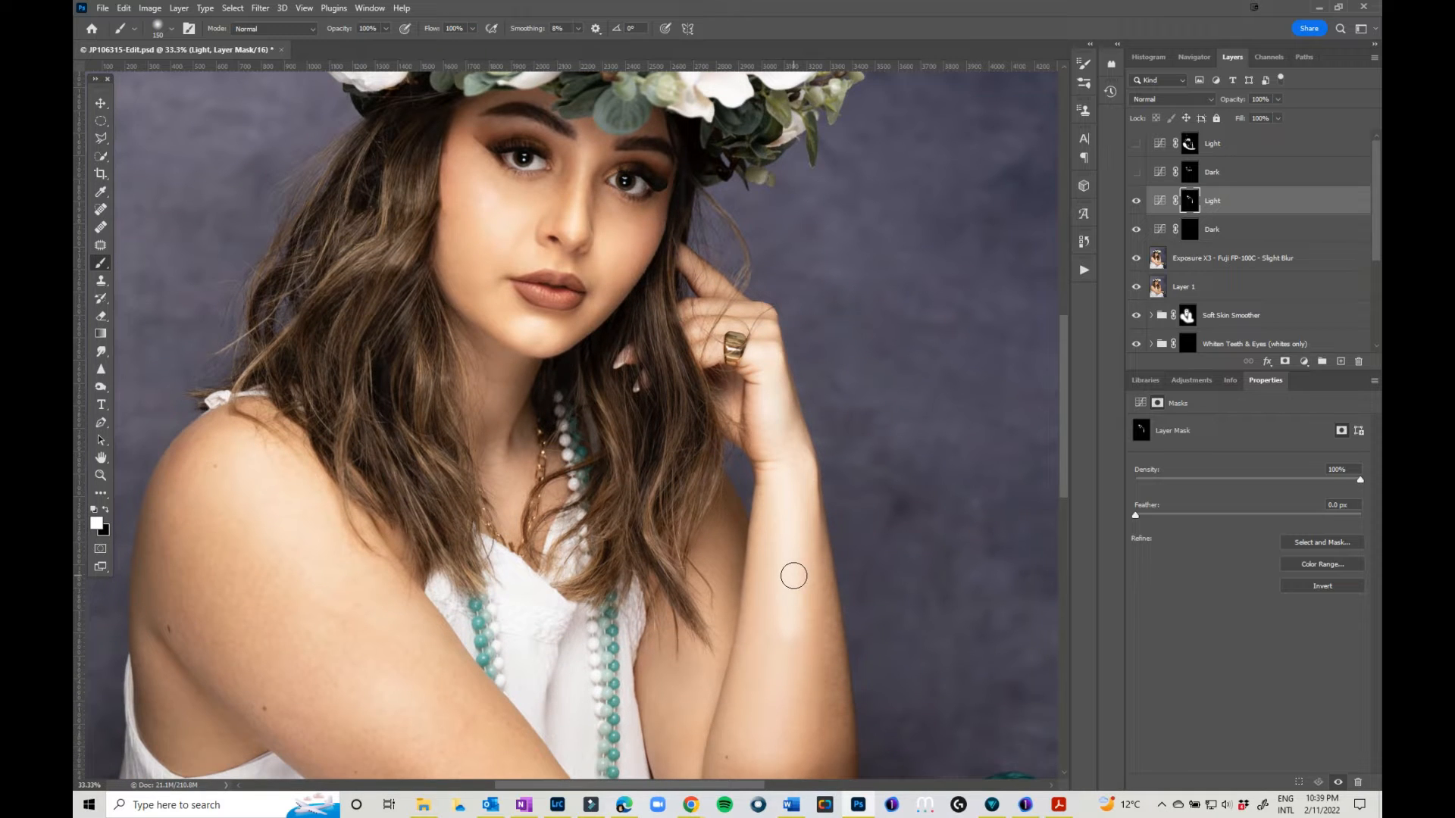
Enlarge the brush to 500 px and brighten the folded arm, shoulder and raised forearm on the Light mask.
key(bracketright)
key(bracketright)
key(bracketright)
key(bracketright)
key(bracketright)
key(bracketright)
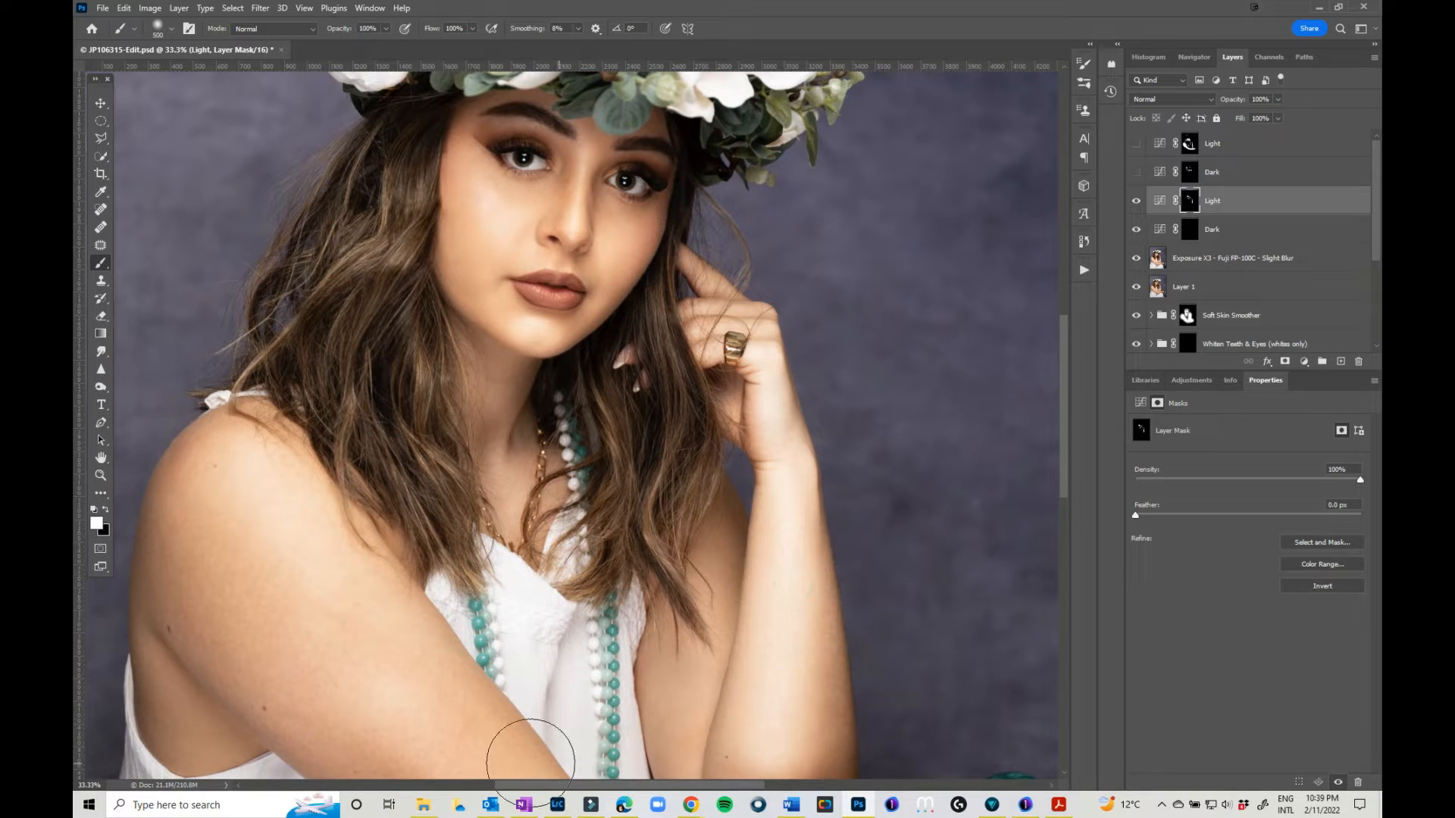
mouse_move(530, 763)
mouse_down()
mouse_move(465, 763)
mouse_move(242, 479)
mouse_move(232, 546)
mouse_move(296, 666)
mouse_move(416, 765)
mouse_up()
drag(442, 705, 341, 491)
mouse_move(400, 579)
mouse_down()
mouse_move(517, 655)
mouse_move(806, 623)
mouse_move(851, 601)
mouse_up()
Reduce the brush to 100 px and brighten the hair strands beside the face on the Light mask.
mouse_move(693, 534)
mouse_down()
mouse_move(664, 541)
mouse_move(584, 474)
mouse_move(598, 356)
mouse_move(768, 739)
mouse_move(767, 685)
mouse_up()
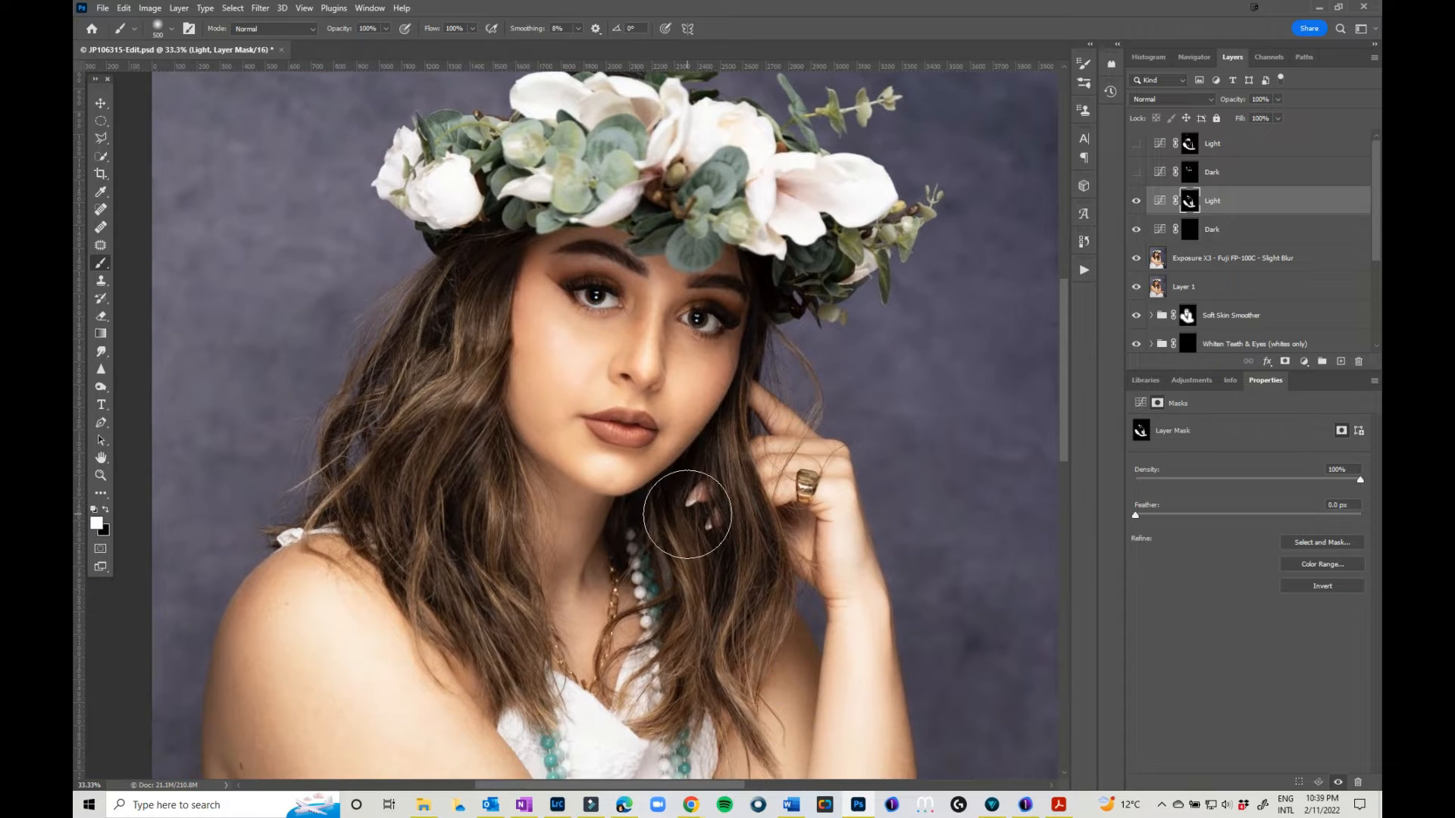
key(bracketleft)
key(bracketleft)
key(bracketleft)
key(bracketleft)
key(bracketleft)
key(bracketleft)
mouse_move(479, 319)
mouse_down()
mouse_move(471, 386)
mouse_move(419, 407)
mouse_move(453, 409)
mouse_move(414, 440)
mouse_move(435, 511)
mouse_up()
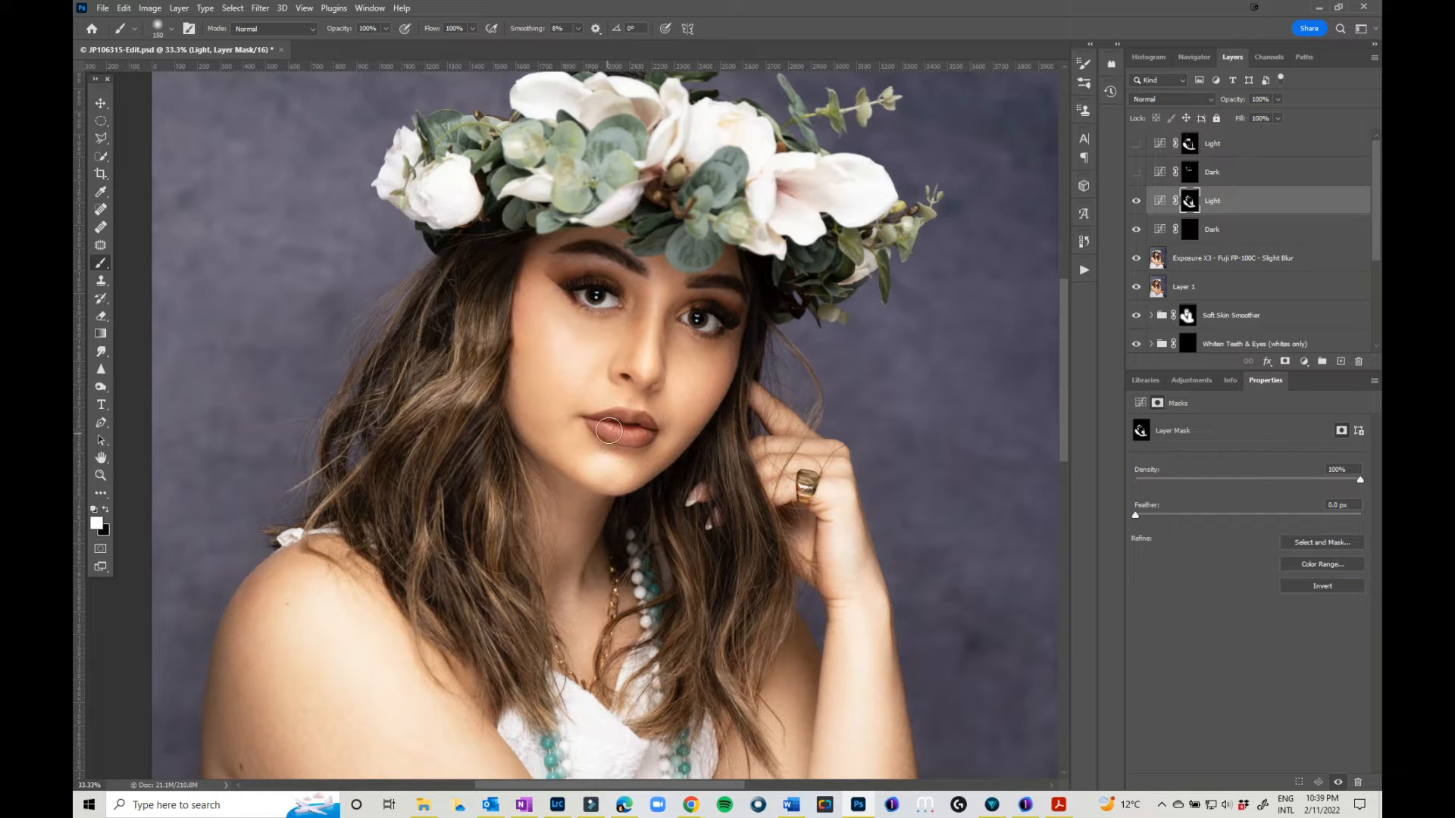
Brighten the lower lip and the spot just above the upper lip on the Light mask with a smaller brush.
key(p)
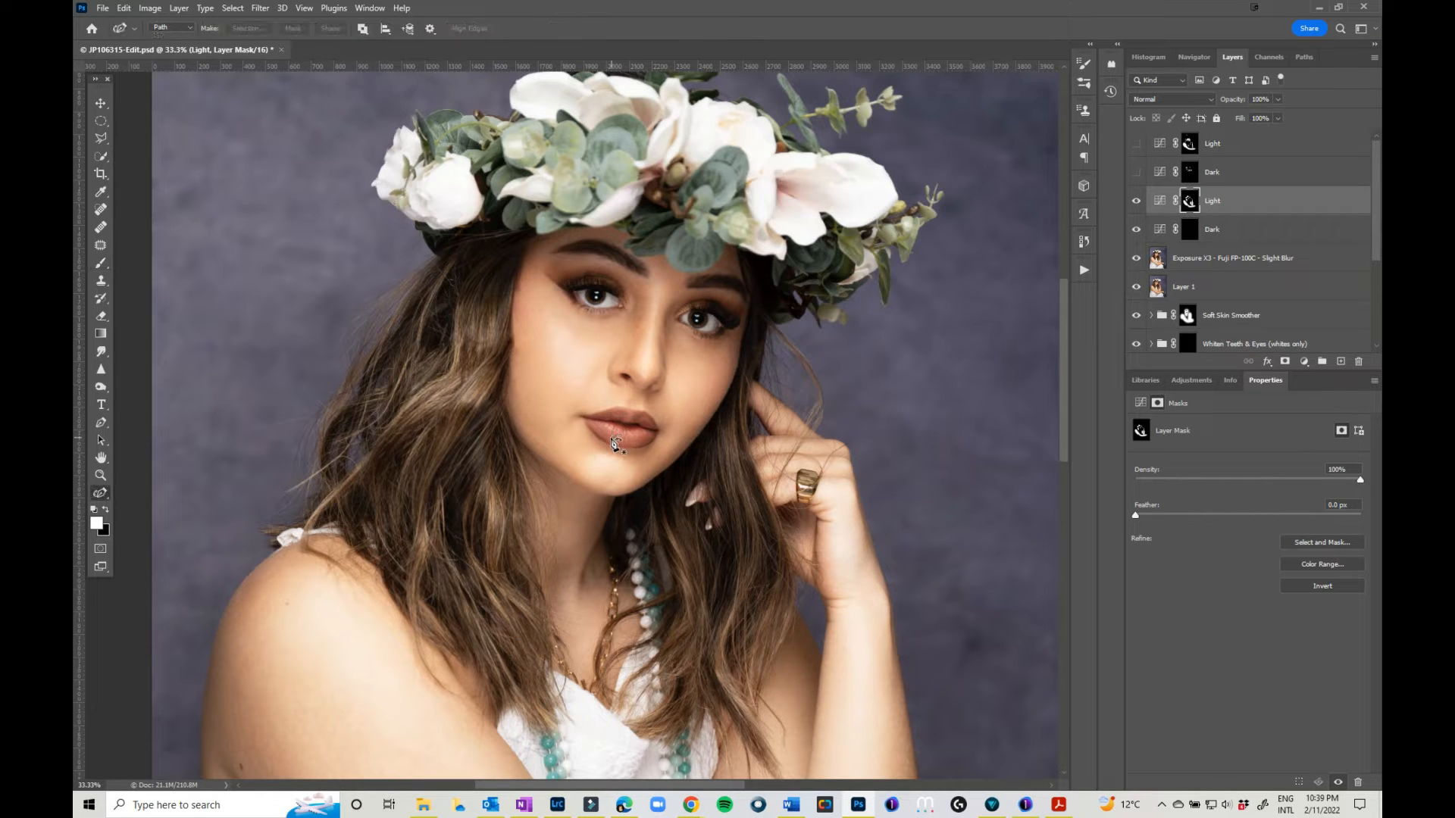
key(b)
drag(614, 433, 636, 436)
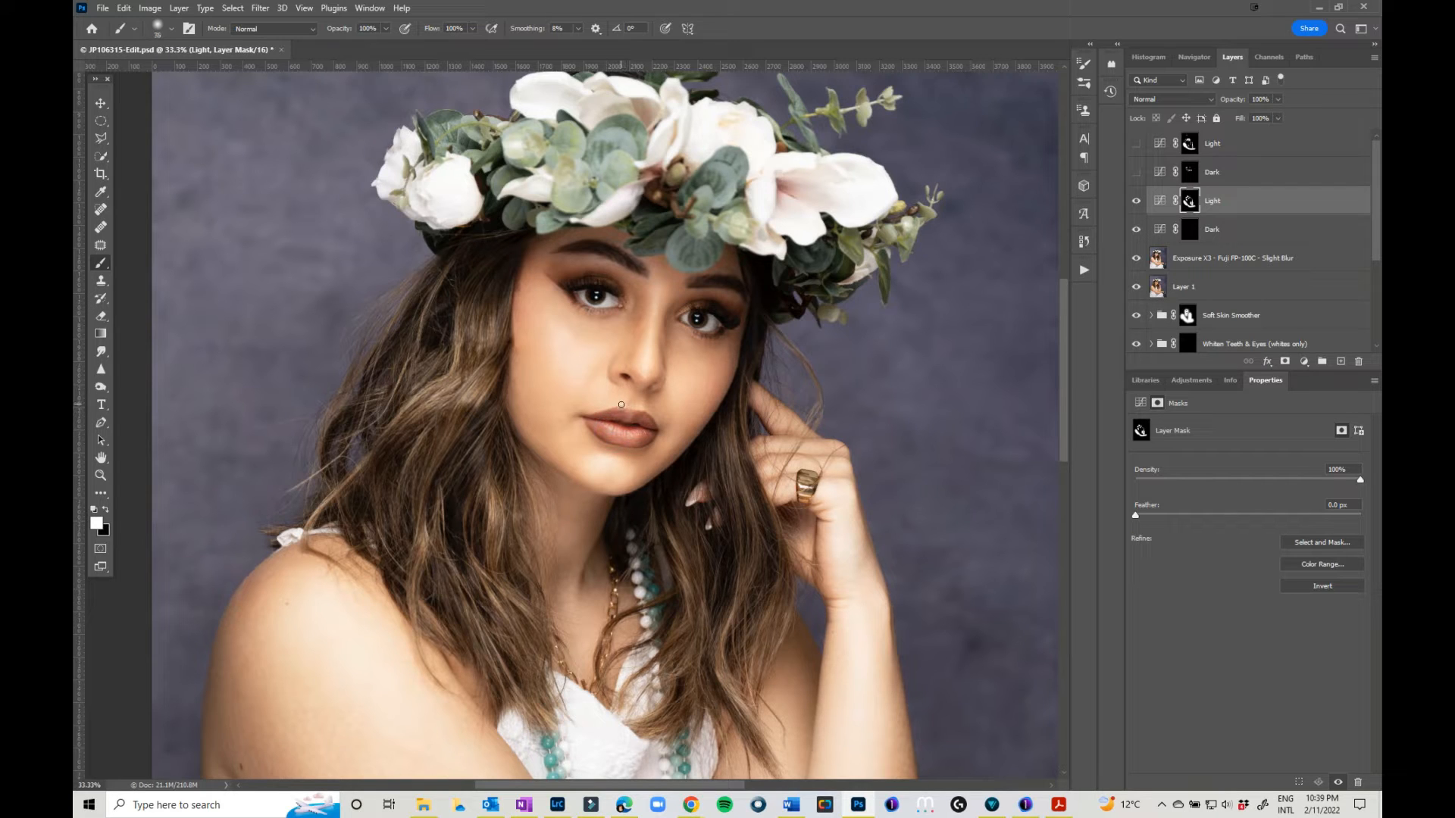
click(622, 405)
Set the brush opacity to 50% and dab highlights on the lips and the upper lip's edge.
scroll(670, 435, up, 1)
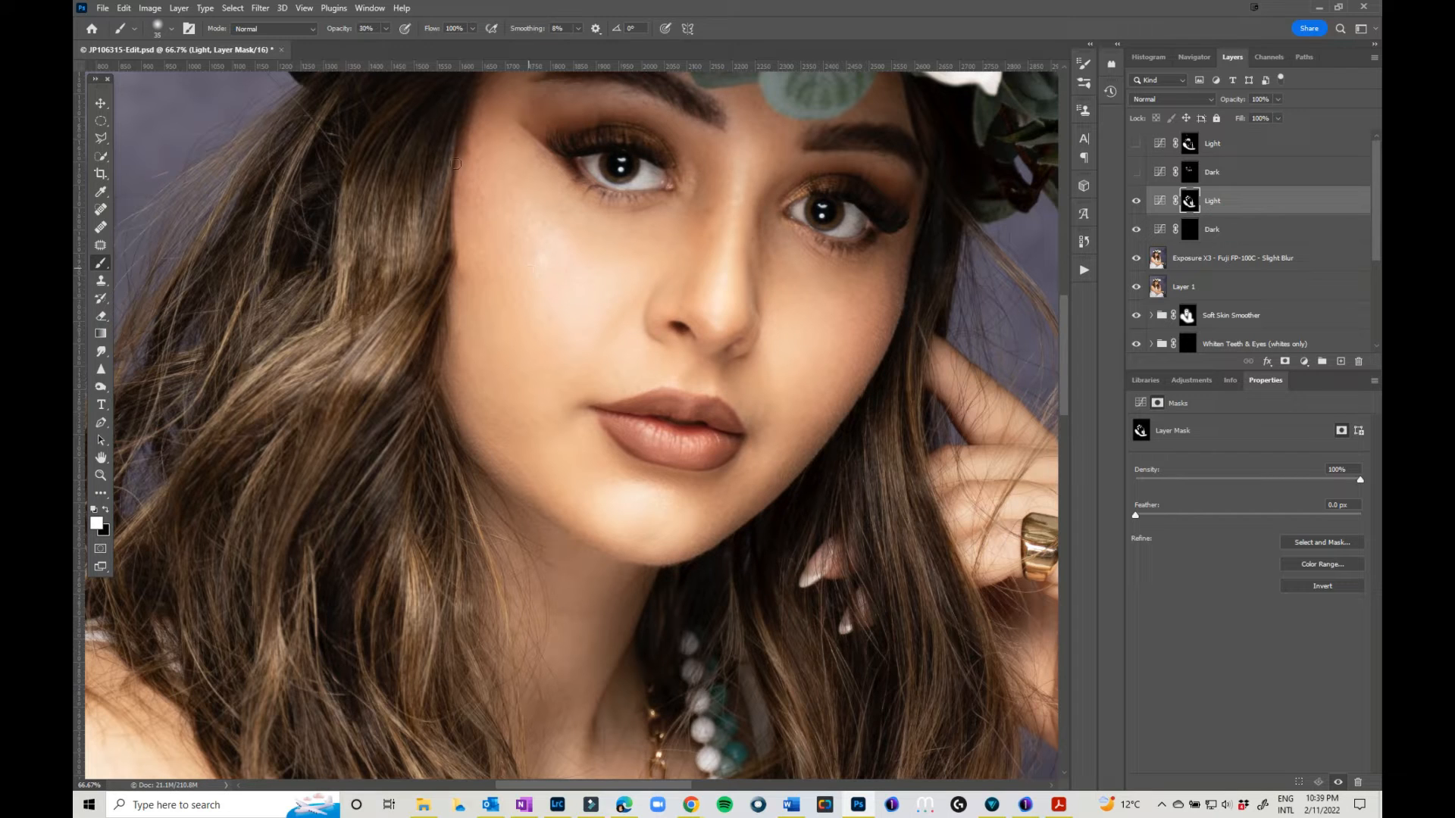
click(384, 30)
click(671, 387)
click(673, 382)
click(661, 445)
click(658, 406)
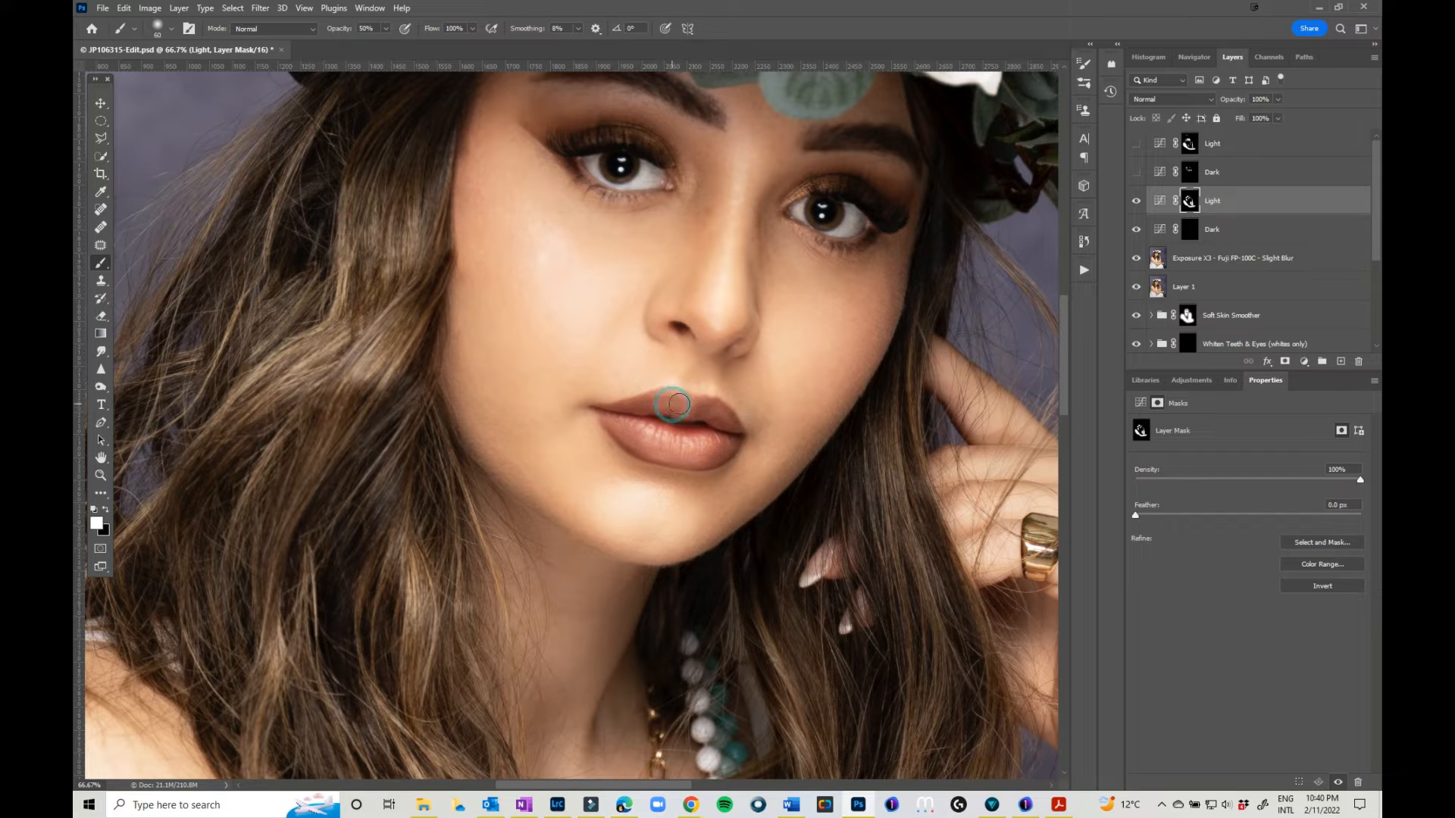
click(685, 399)
Paint white on the Dark layer's mask to darken the side of the nose, the eye creases and the edge of the face.
click(1187, 228)
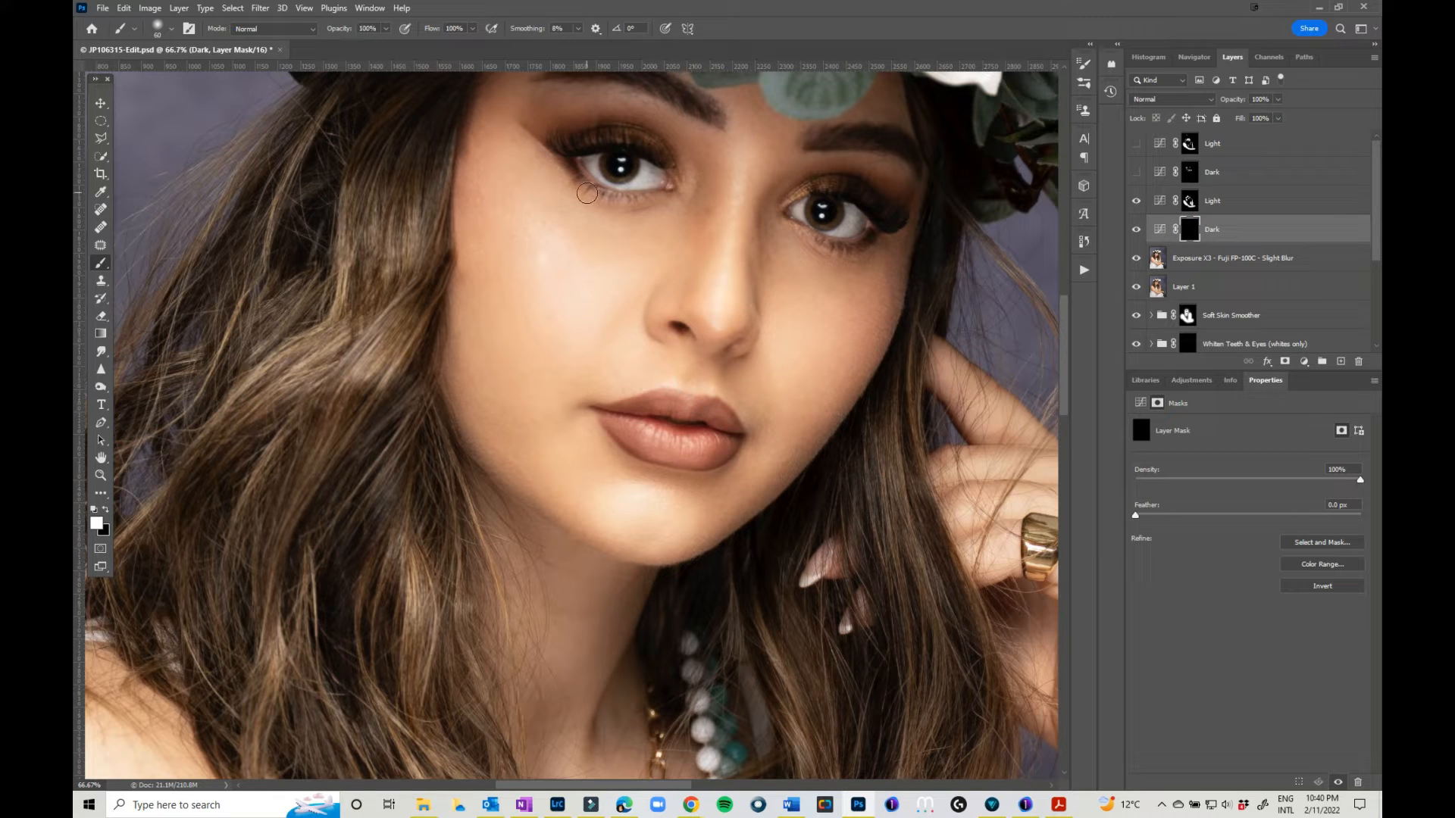
click(684, 172)
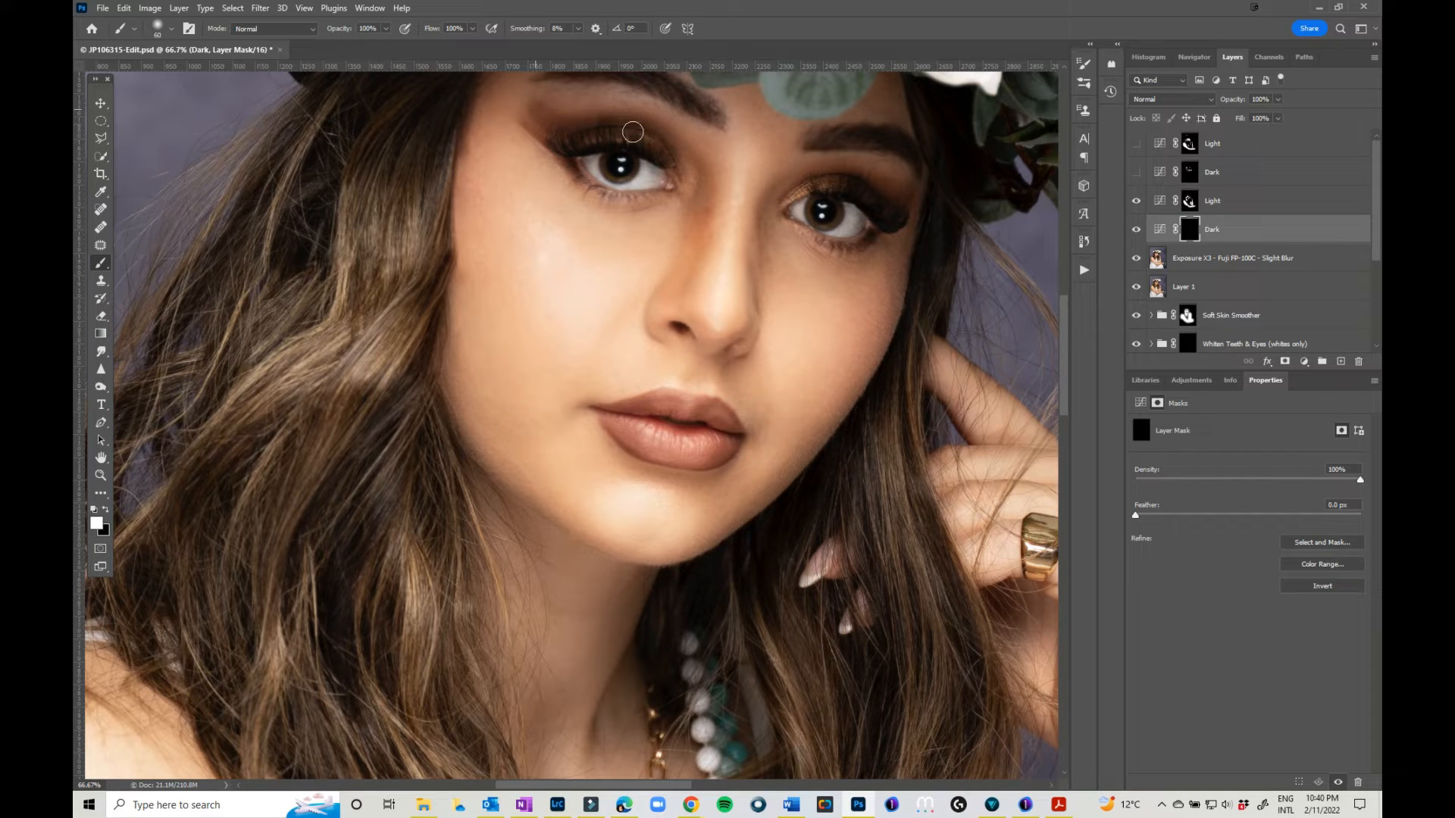
mouse_move(819, 177)
mouse_down()
mouse_move(878, 188)
mouse_move(911, 214)
mouse_move(867, 385)
mouse_up()
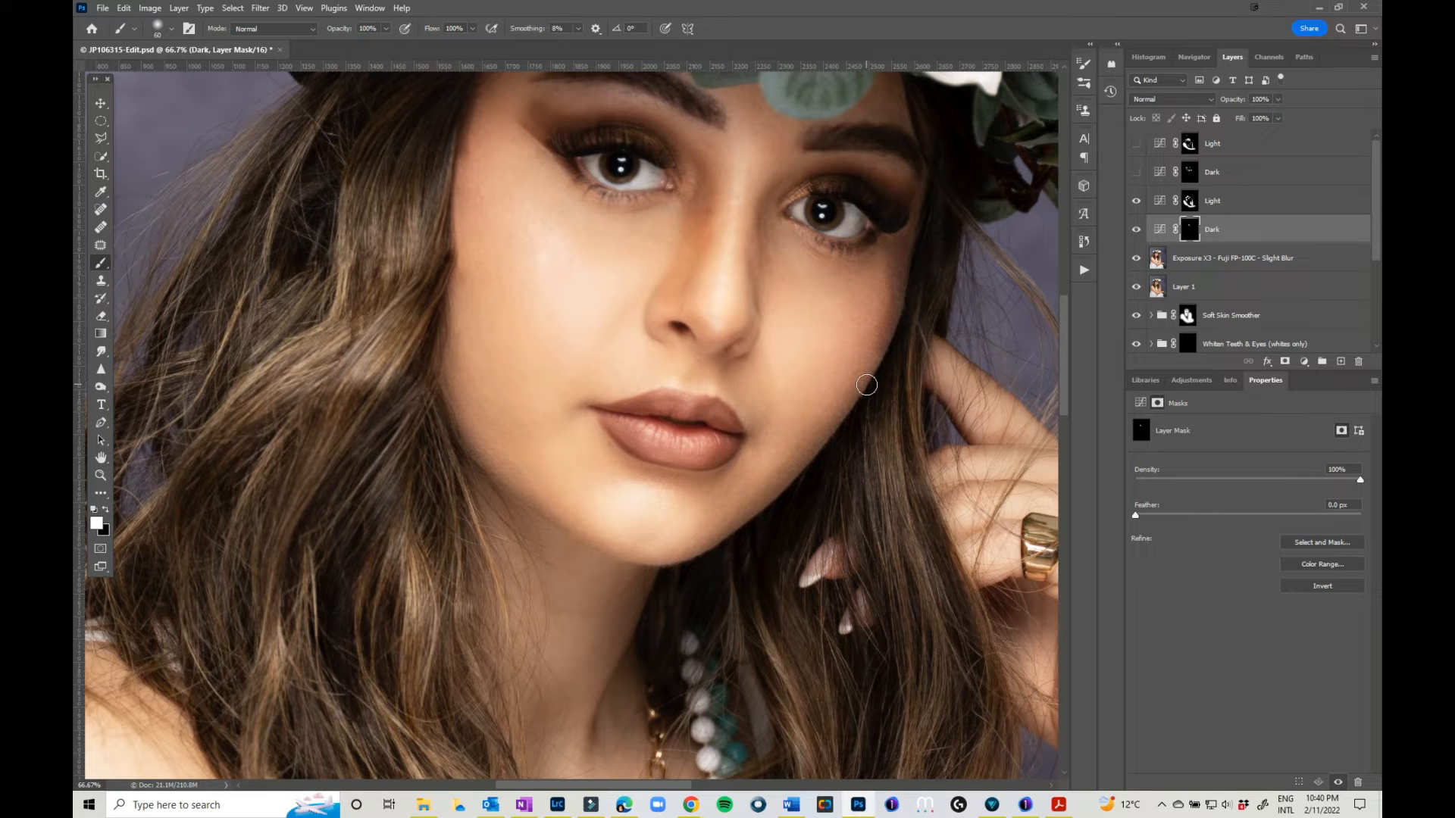
Adjust the Dark layer's curve point to input 96, output 77, lower the layer opacity to 68% and reactivate its mask.
click(1160, 231)
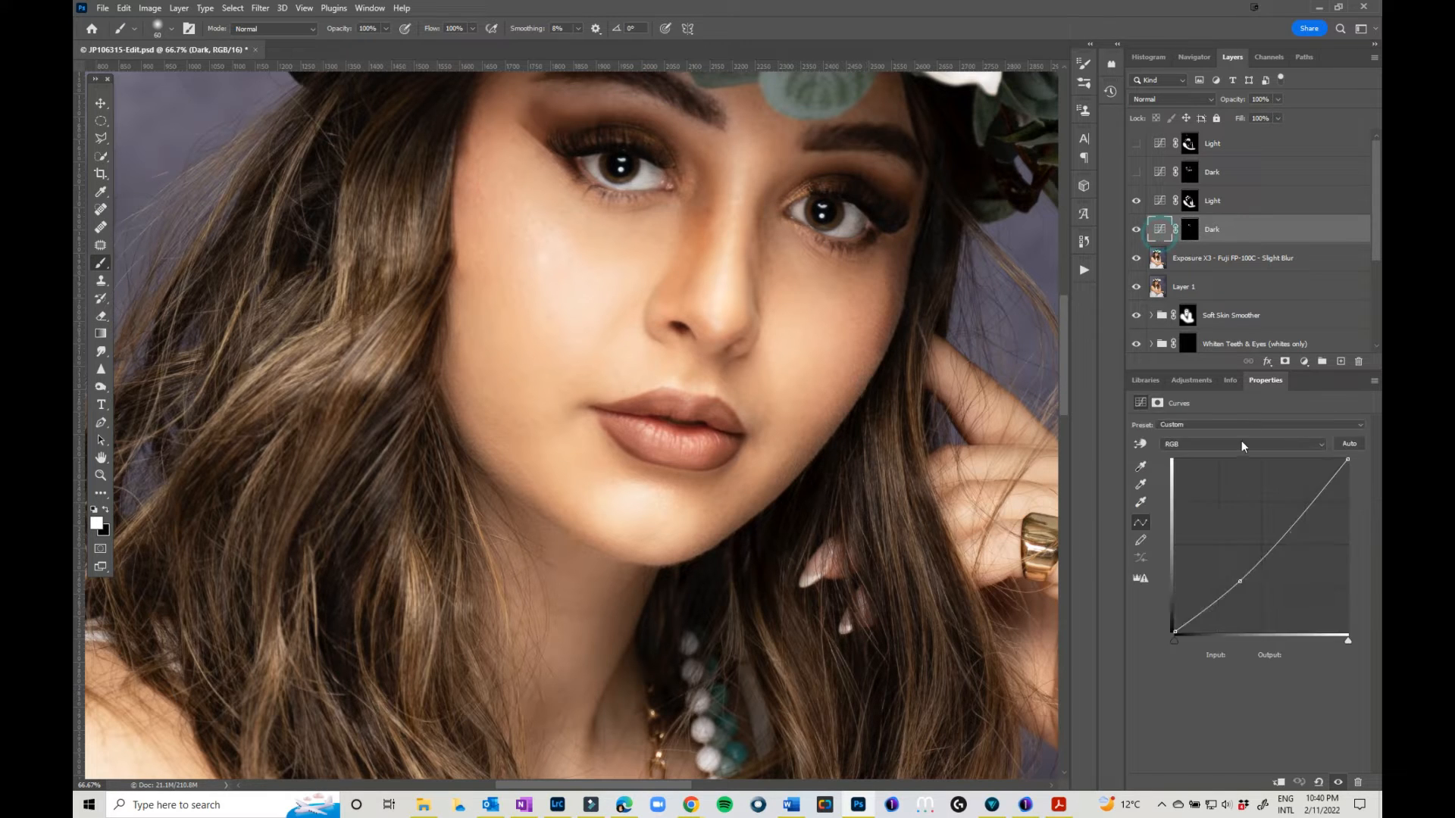
drag(1242, 580, 1240, 579)
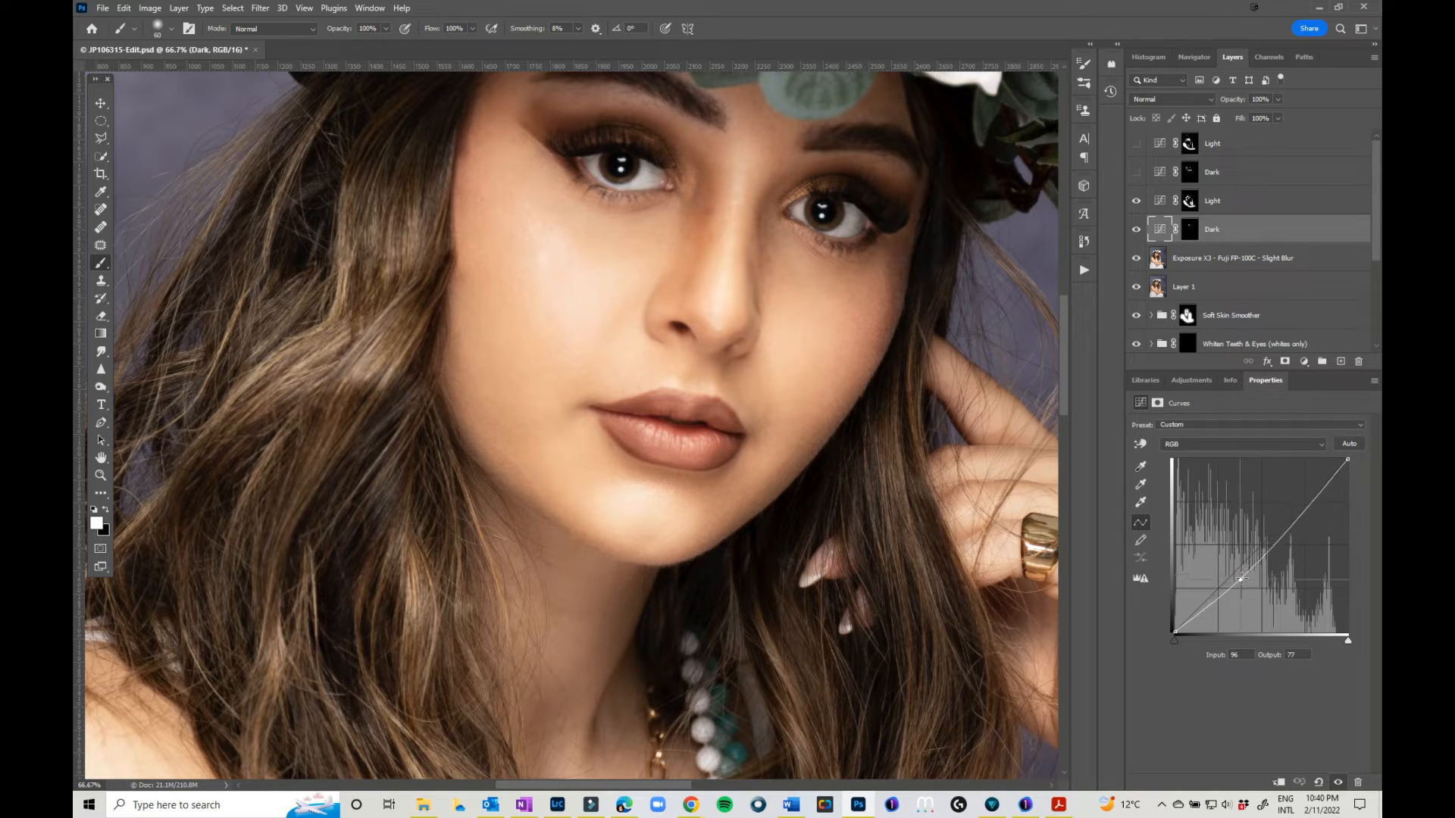
click(1279, 99)
drag(1281, 111, 1238, 112)
click(1192, 234)
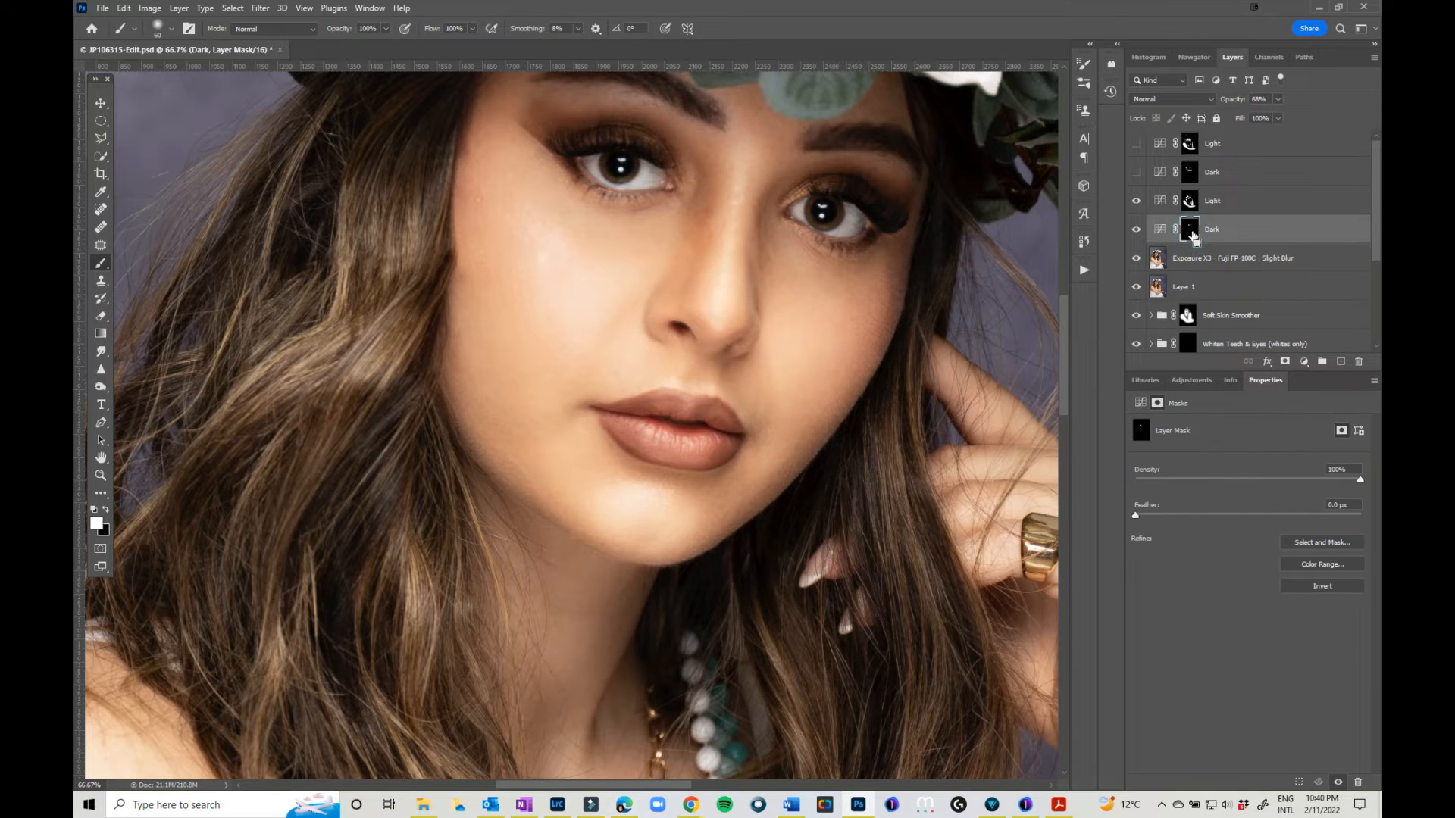
Enlarge the brush to 600 px and darken the outer edges of the shoulder, upper arm and forearms on the Dark mask.
key(ctrl+0)
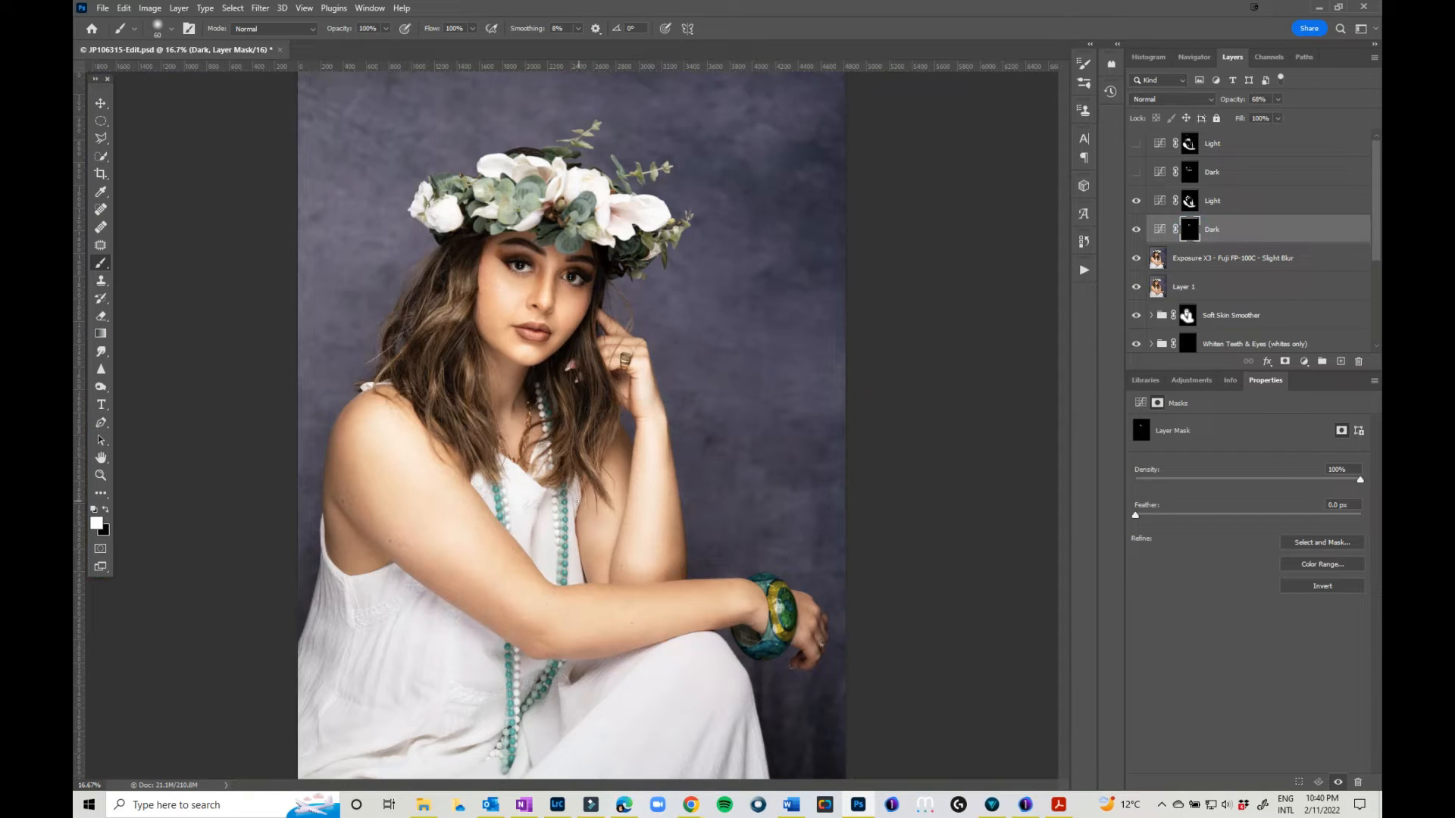
key(bracketright)
key(bracketright)
key(bracketright)
key(bracketright)
key(bracketright)
key(bracketright)
key(bracketright)
key(bracketright)
key(bracketright)
key(bracketright)
key(bracketright)
key(bracketright)
mouse_move(370, 400)
mouse_down()
mouse_move(340, 417)
mouse_move(338, 482)
mouse_move(392, 555)
mouse_up()
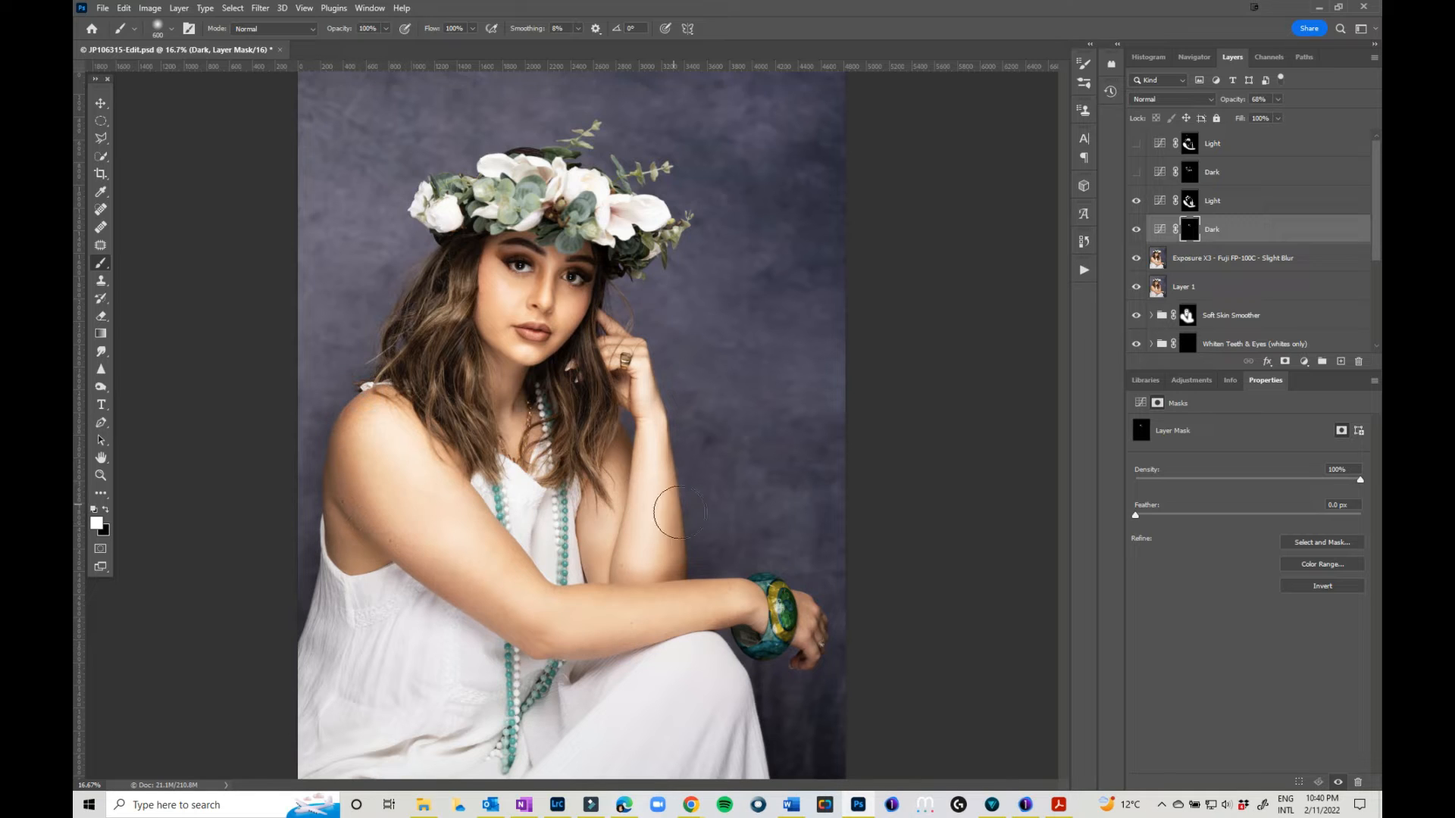
drag(571, 636, 687, 638)
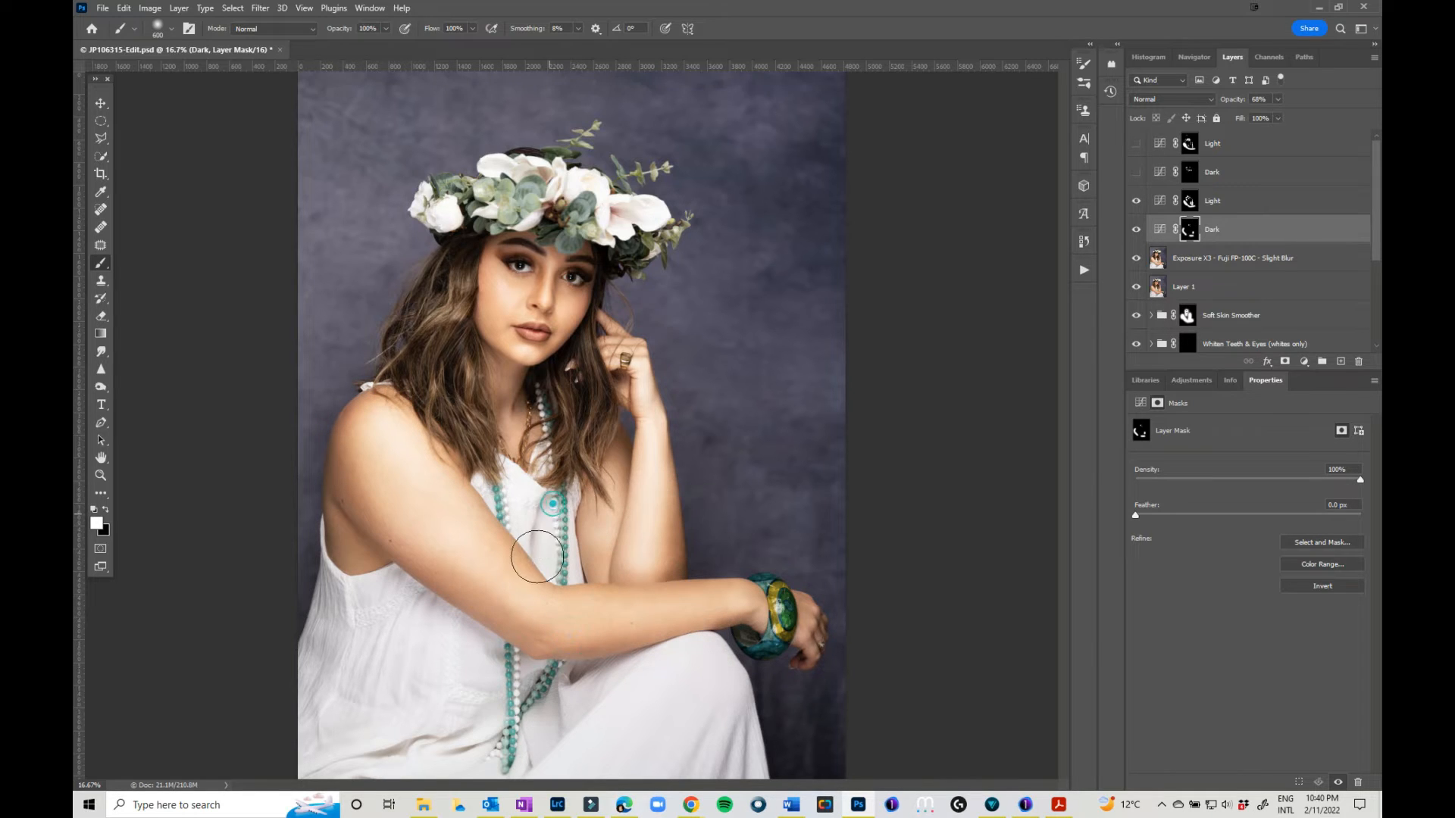
Darken the shadows and folds of the white dress around the waist, lap and knee on the Dark mask.
drag(399, 626, 357, 753)
mouse_move(360, 765)
mouse_down()
mouse_move(459, 741)
mouse_move(319, 754)
mouse_up()
mouse_move(581, 672)
mouse_down()
mouse_move(637, 714)
mouse_move(659, 791)
mouse_up()
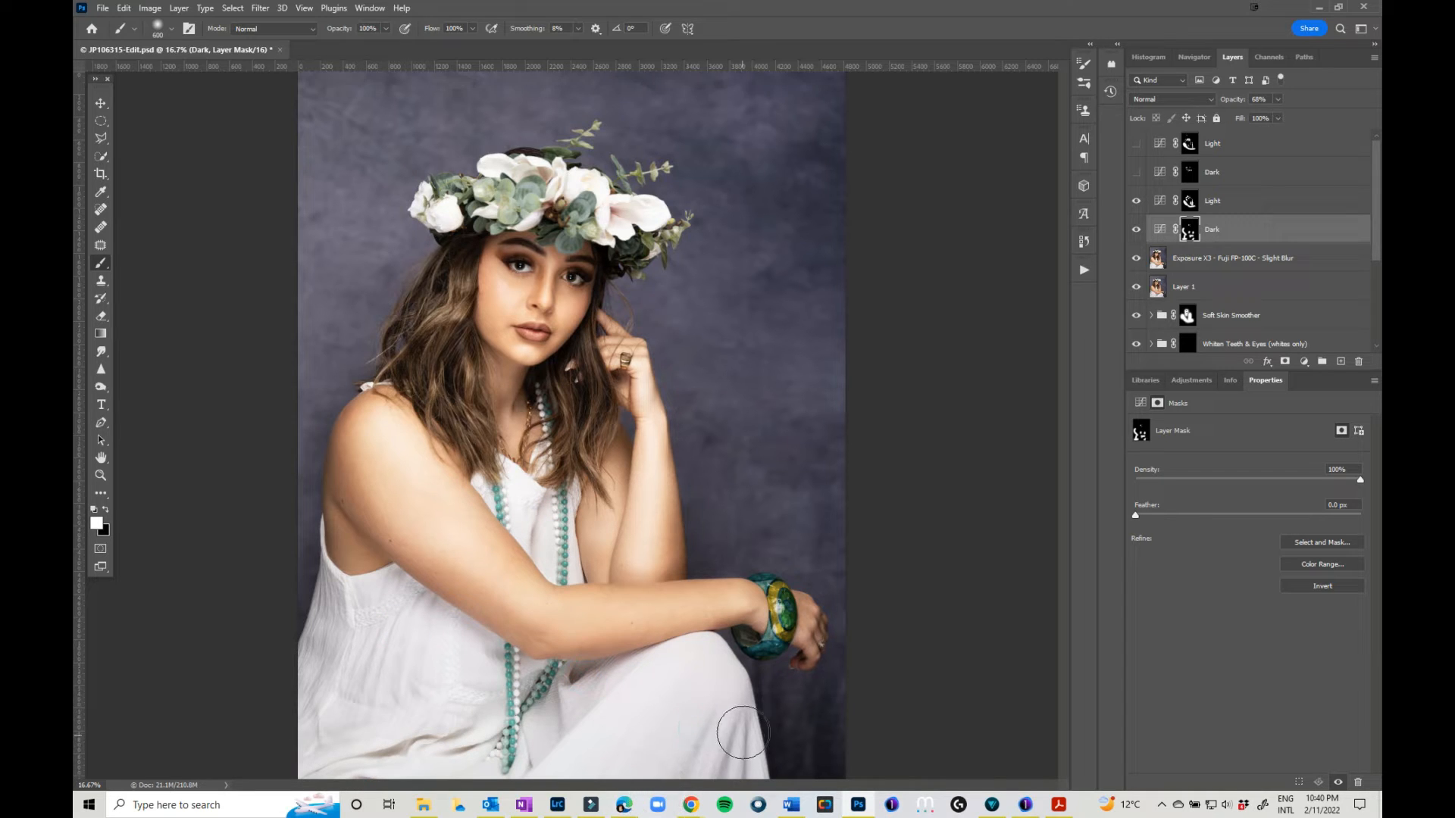
drag(743, 732, 754, 786)
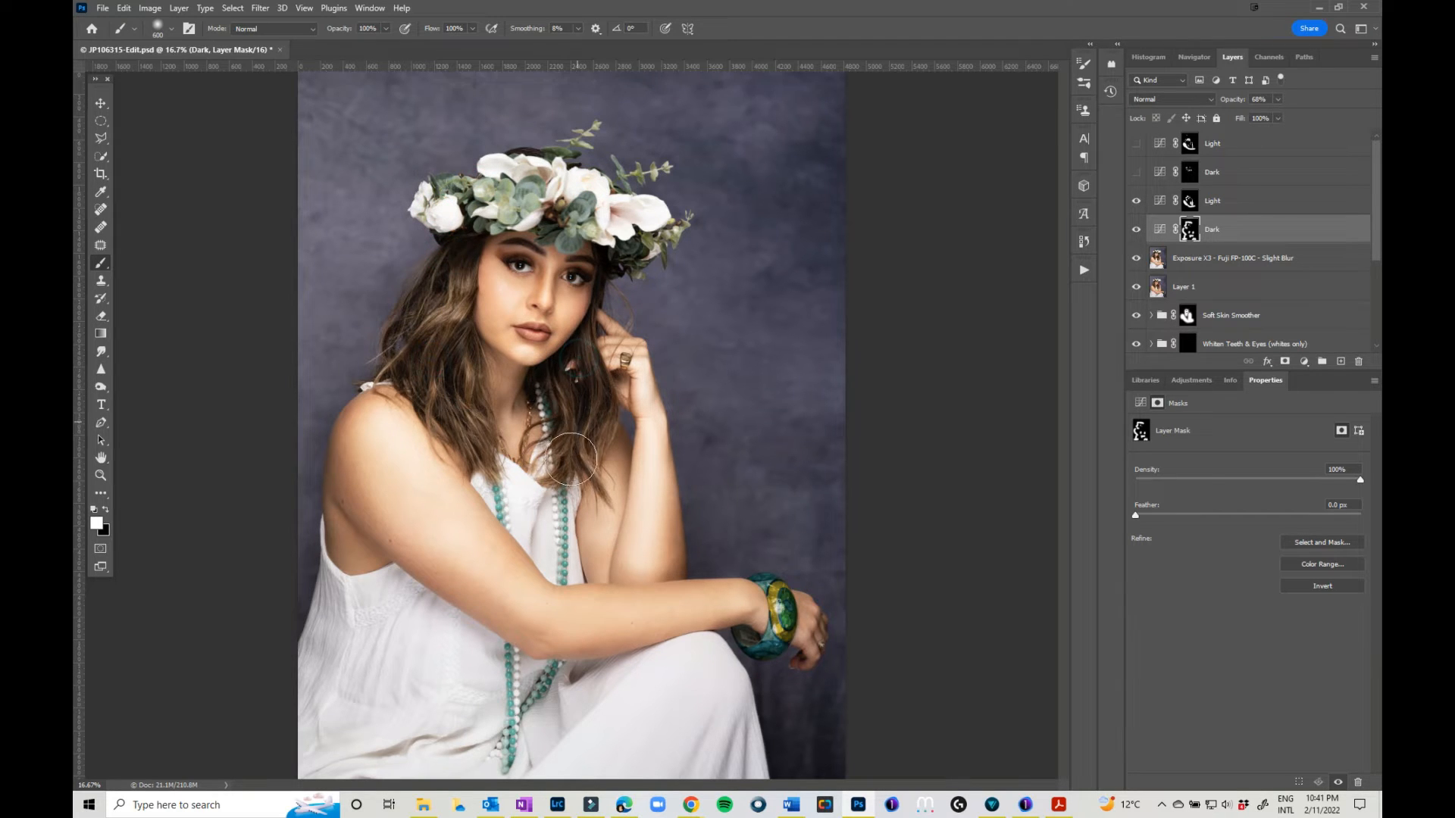
Activate the Light layer's mask and brighten the hair beside the raised hand and the forearms.
click(1191, 202)
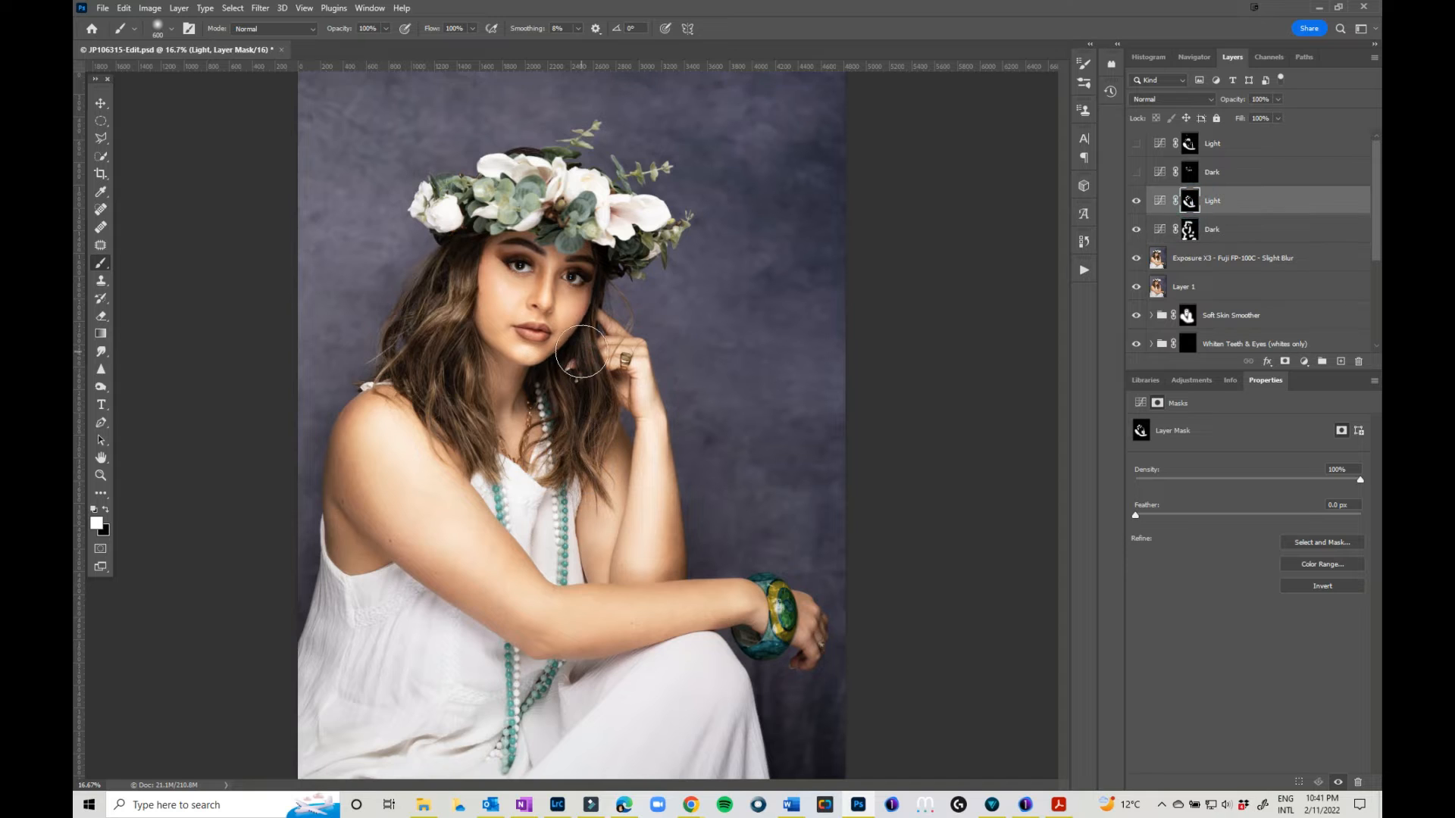
mouse_move(580, 349)
mouse_down()
mouse_move(602, 417)
mouse_move(591, 461)
mouse_up()
mouse_move(665, 514)
mouse_down()
mouse_move(666, 576)
mouse_move(618, 611)
mouse_move(737, 606)
mouse_up()
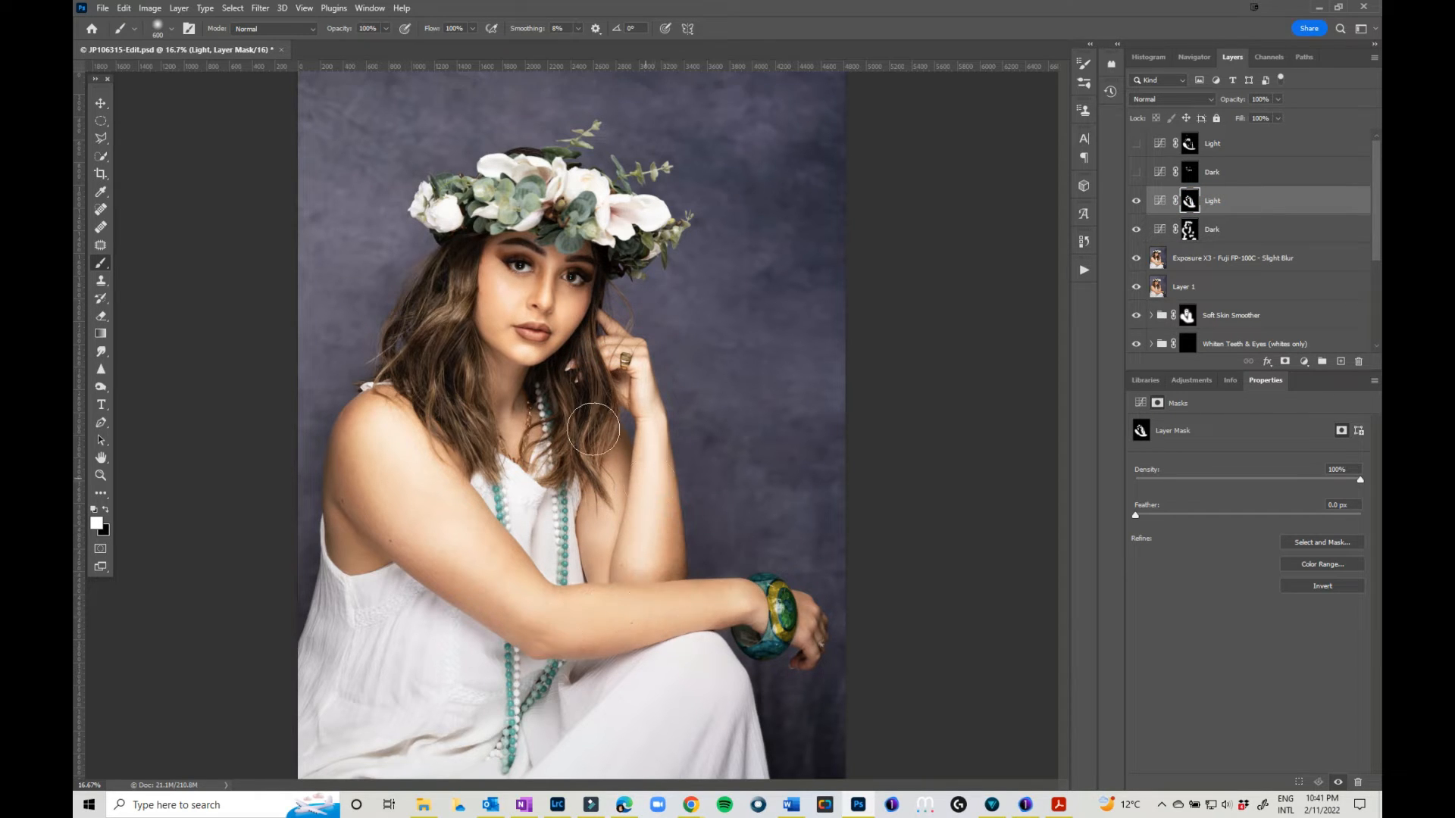
mouse_move(593, 430)
mouse_down()
mouse_move(556, 372)
mouse_move(578, 326)
mouse_up()
Shrink the brush to iris size and brighten both eyes on the Light mask.
scroll(578, 326, up, 2)
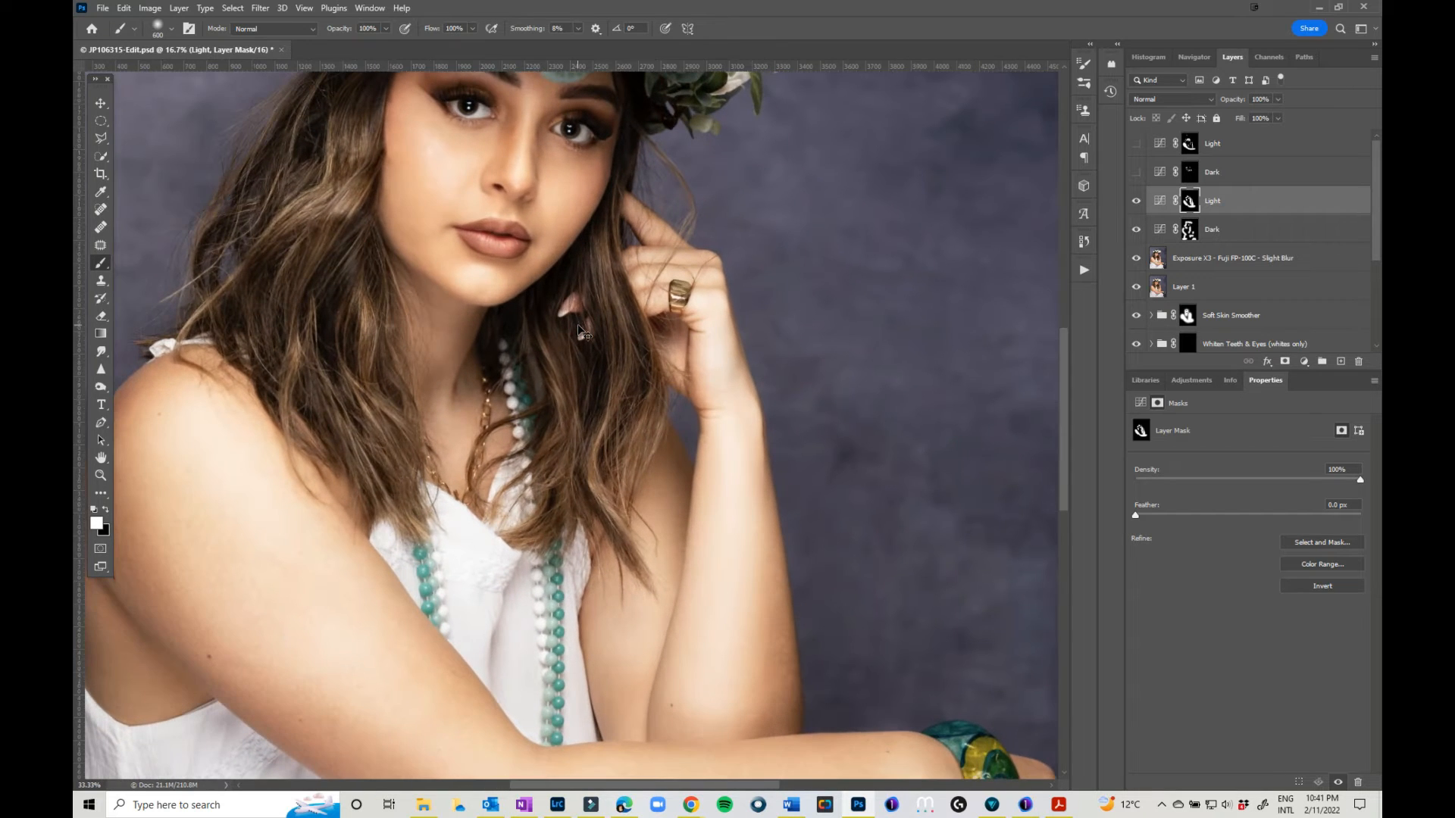
drag(551, 250, 587, 395)
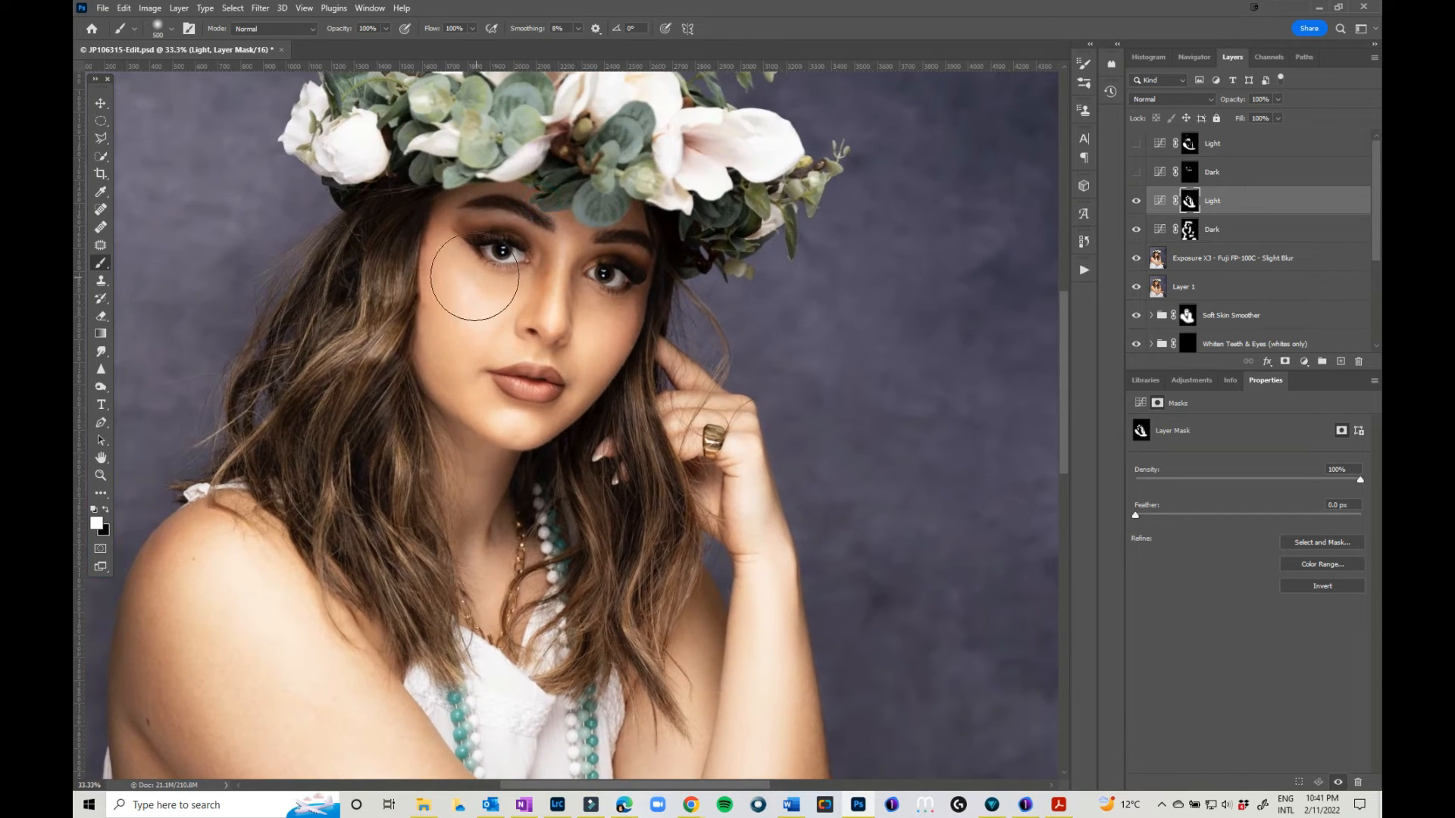
key([)
key([)
key([)
key([)
key([)
key([)
key([)
key([)
key([)
key([)
key([)
key([)
key([)
drag(496, 250, 510, 253)
drag(600, 274, 610, 279)
Enlarge the brush to 100 px and brighten both cheeks below the eyes and beside the nose on the Light mask.
key(])
key(])
key(])
key(])
key(])
key(])
key(])
drag(629, 316, 618, 330)
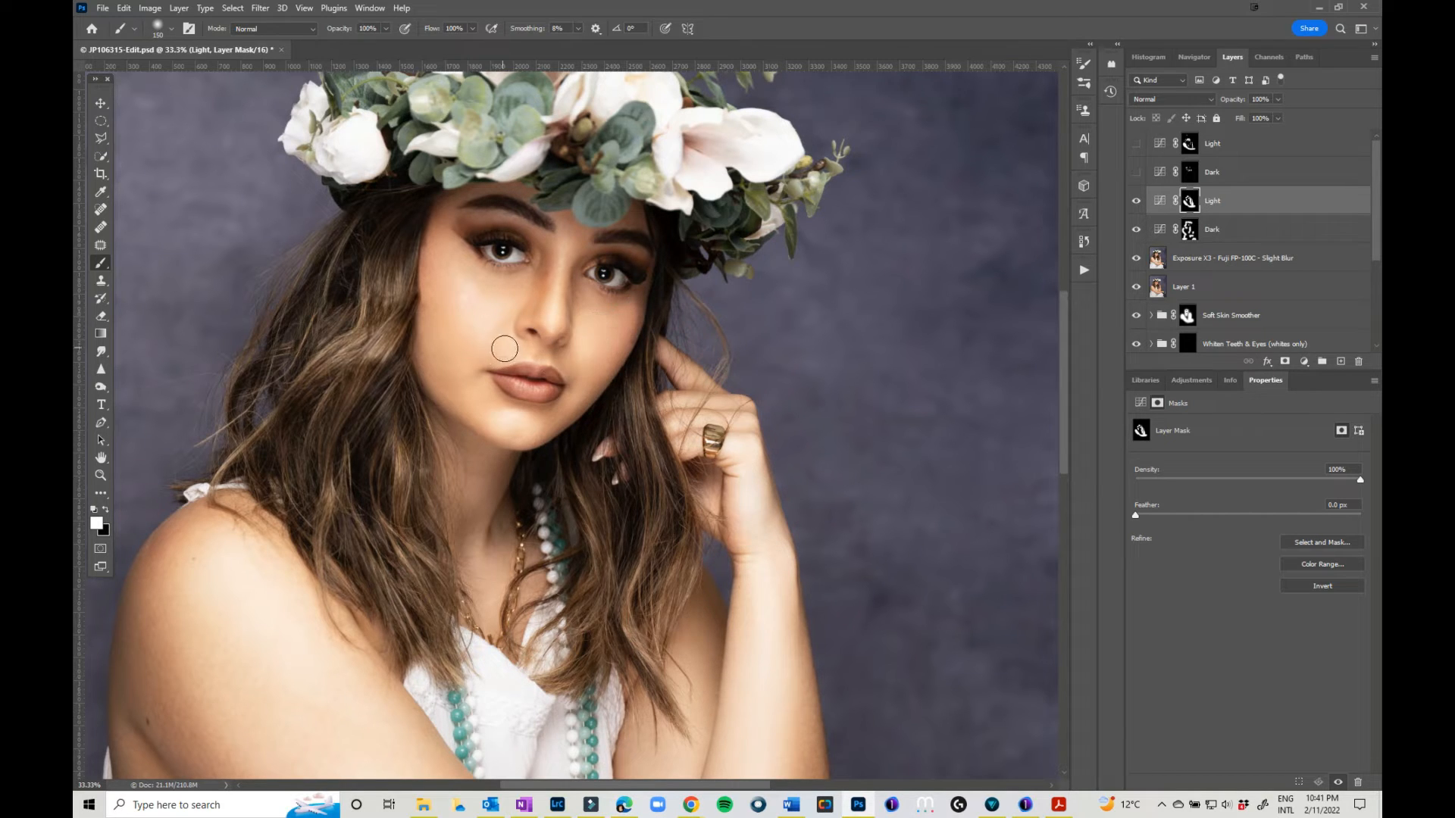
drag(506, 352, 502, 343)
click(497, 317)
click(475, 294)
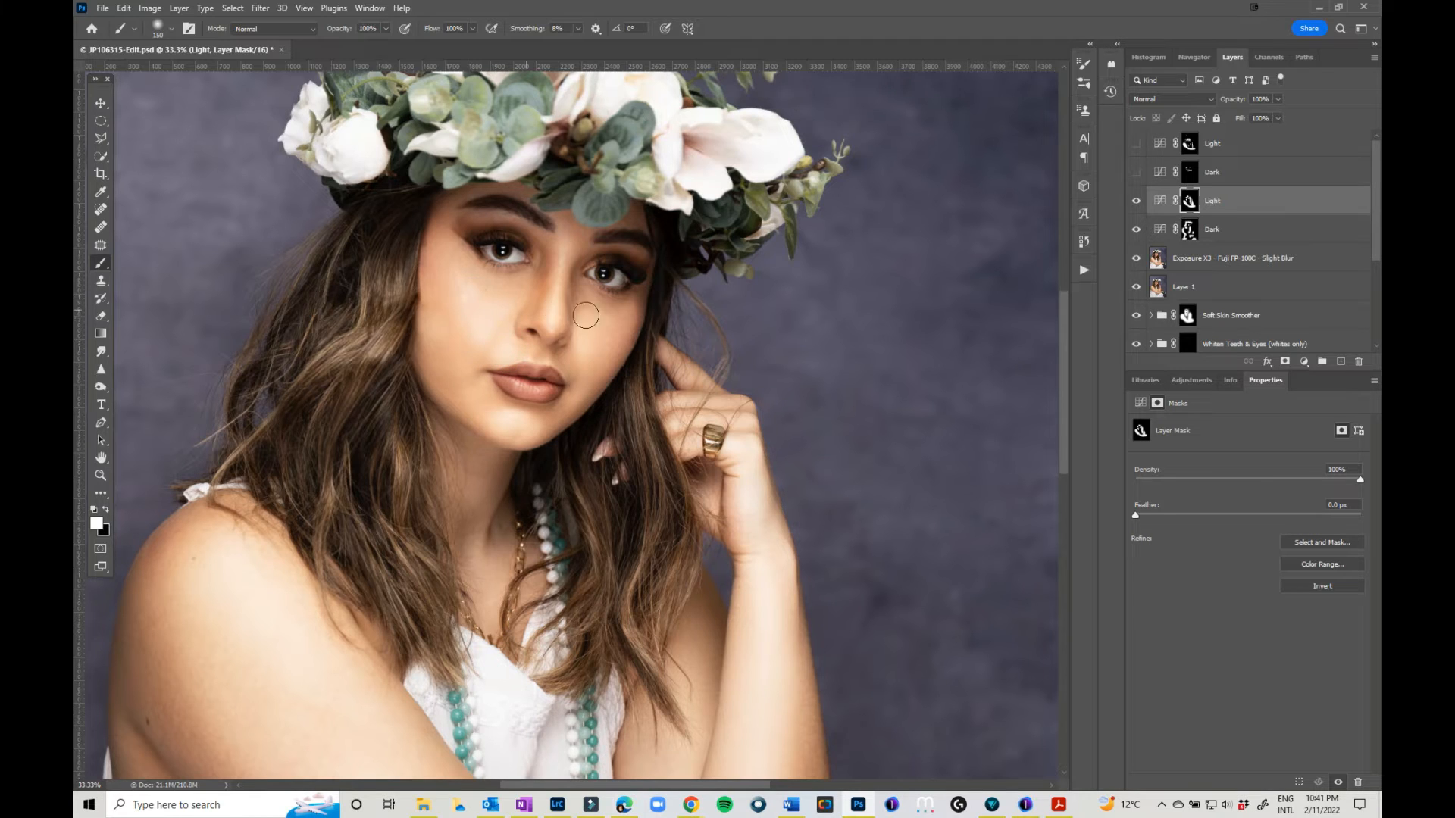
Enlarge the brush to 600 px and activate the Dark layer's mask.
key(ctrl+0)
key(])
key(])
key(])
key(])
key(])
key(])
key(])
click(1190, 230)
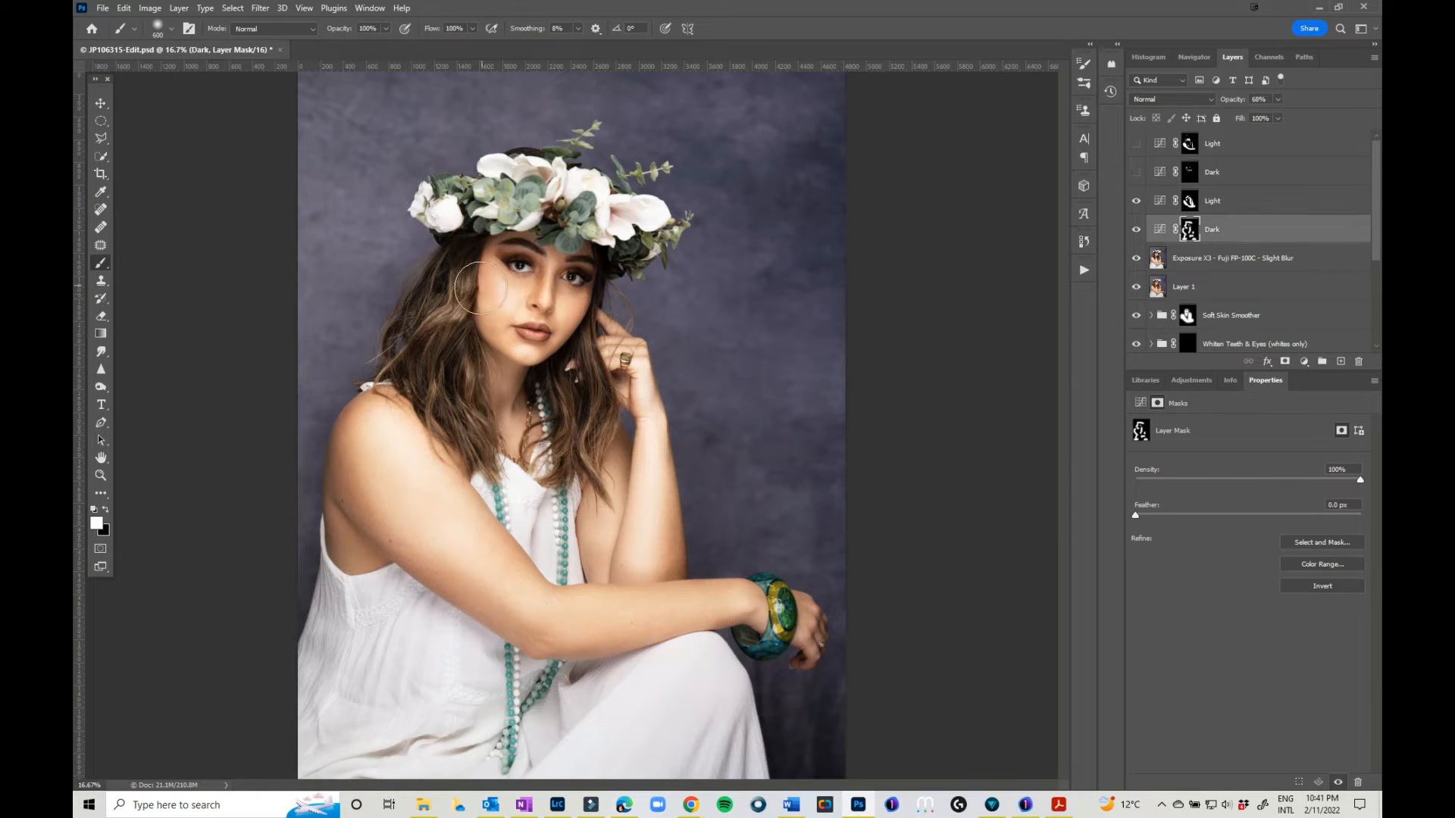
Hide the Light and Dark Curves layers and select the Exposure X3 - Fuji FP-100C - Slight Blur layer.
click(1134, 201)
click(1136, 229)
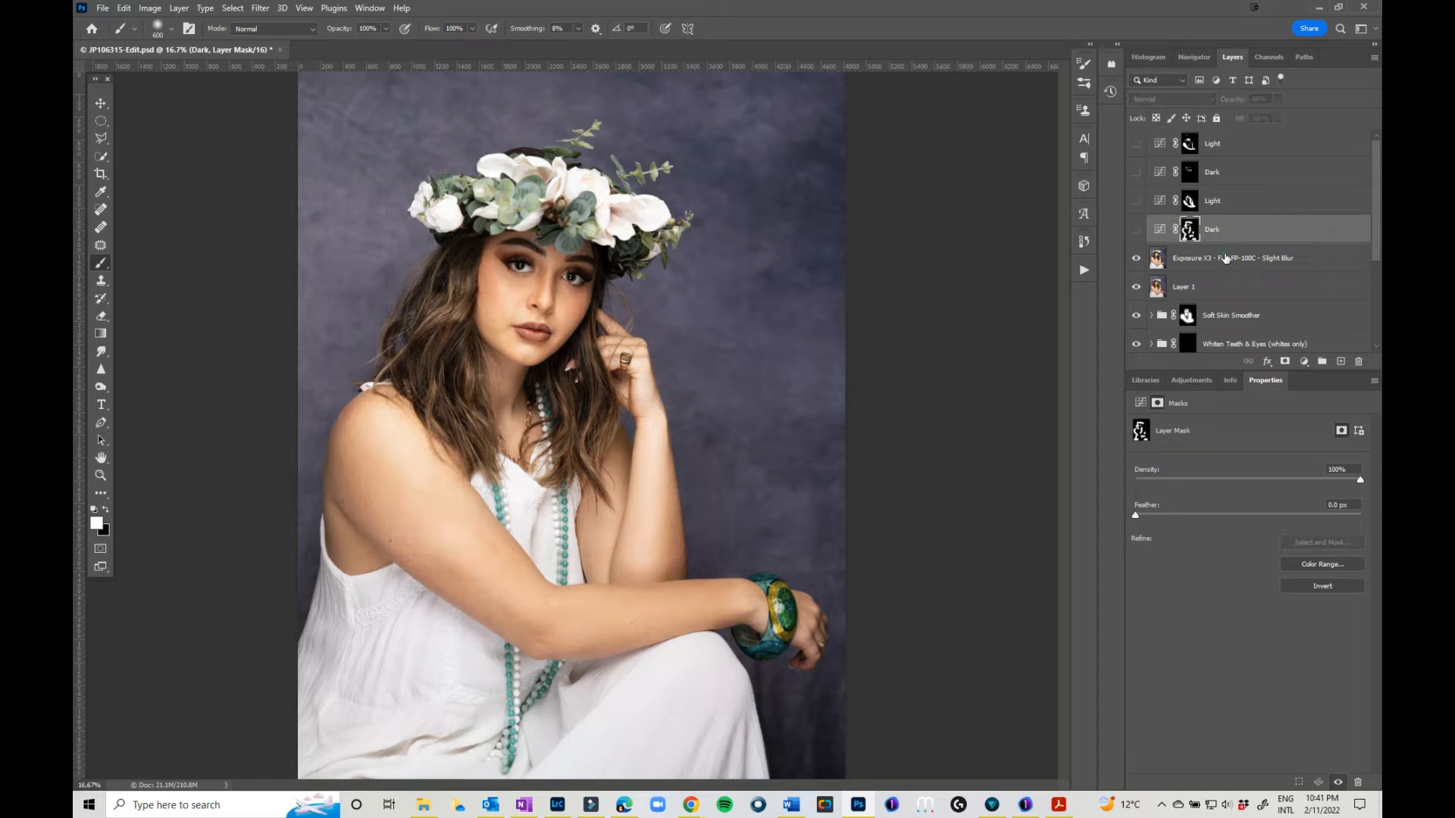
click(1226, 258)
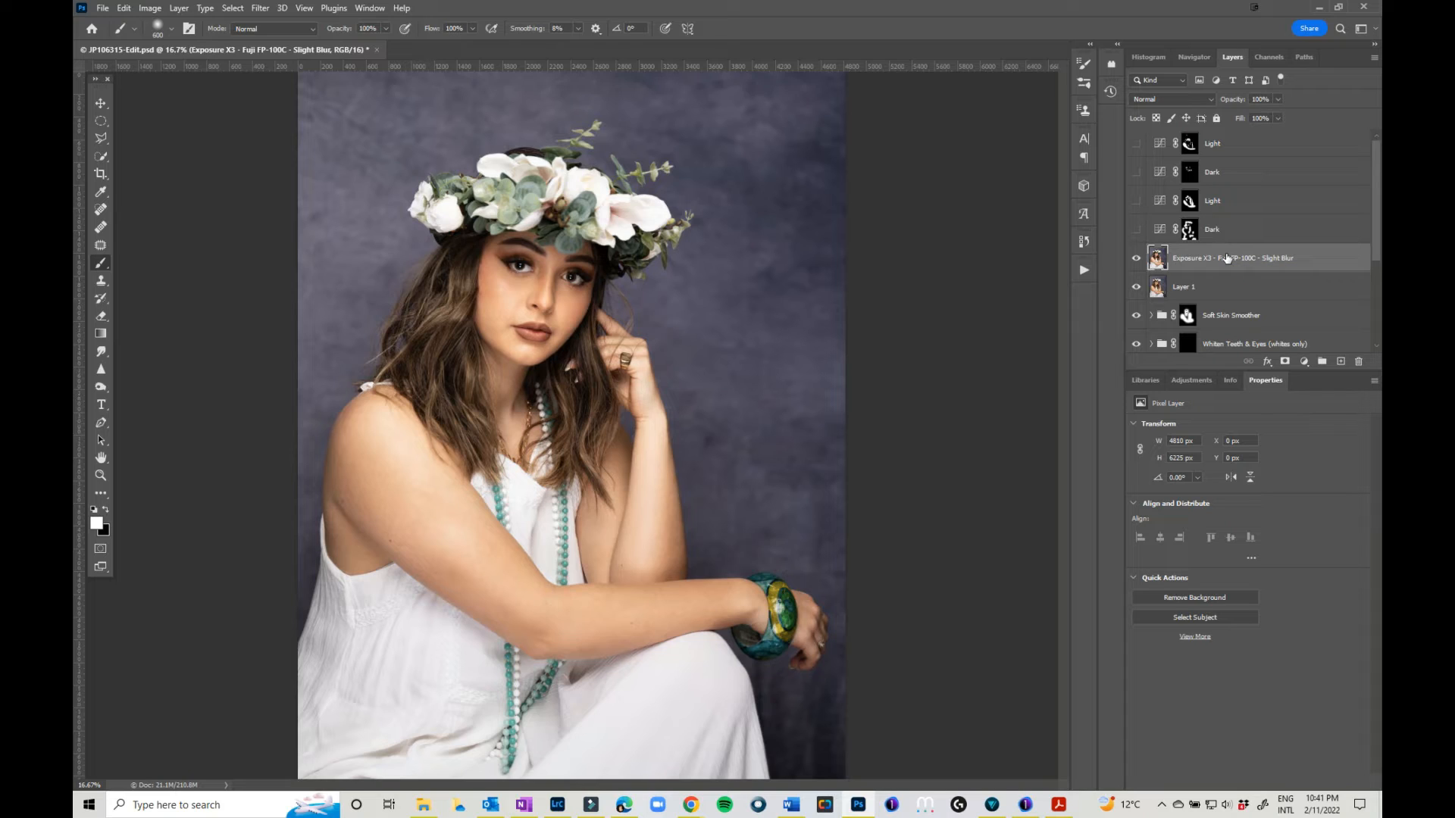
Create a new layer in Overlay mode at 100% opacity, filled with the Overlay-neutral 50% gray.
key(ctrl+shift+n)
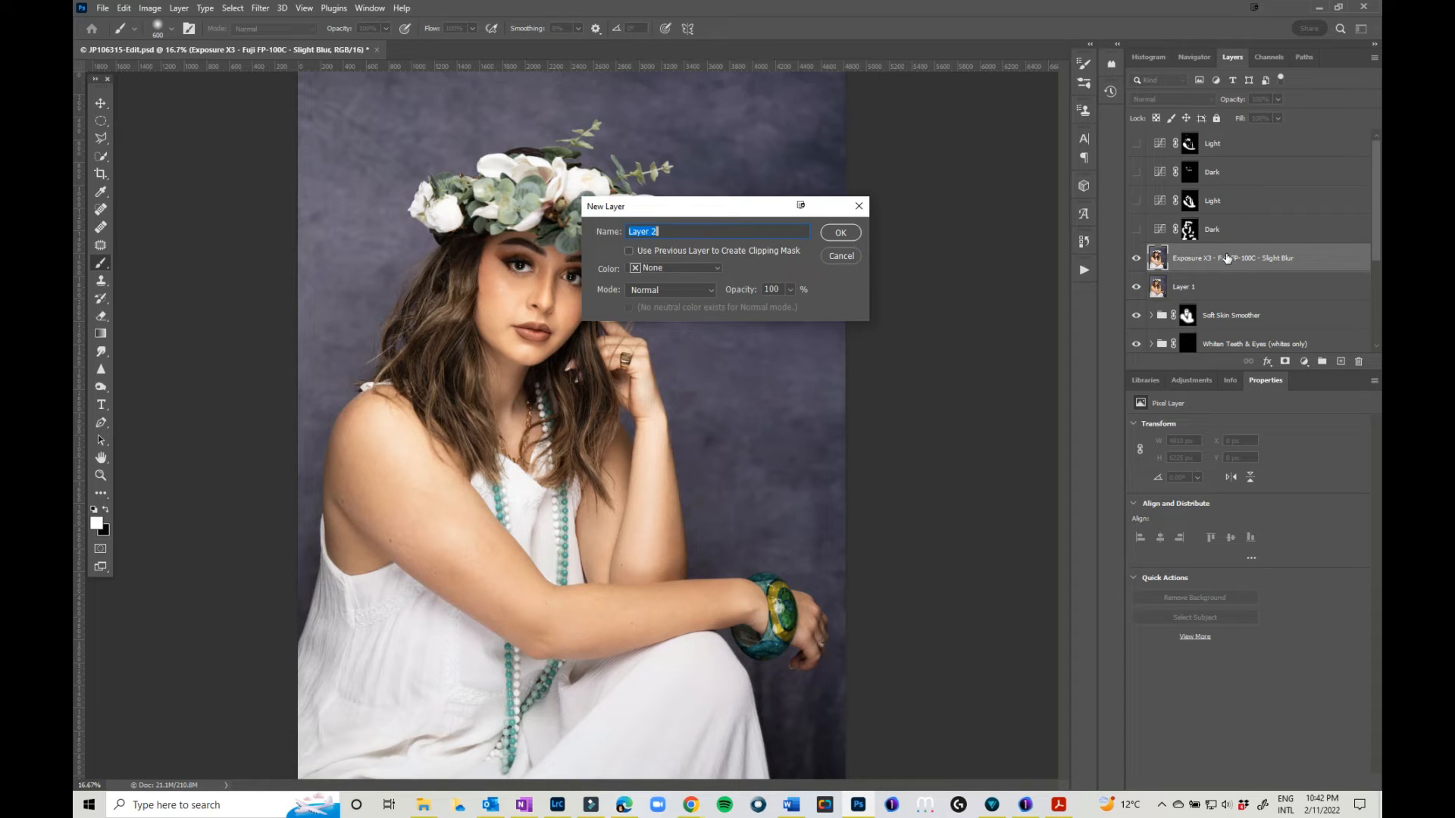
click(676, 291)
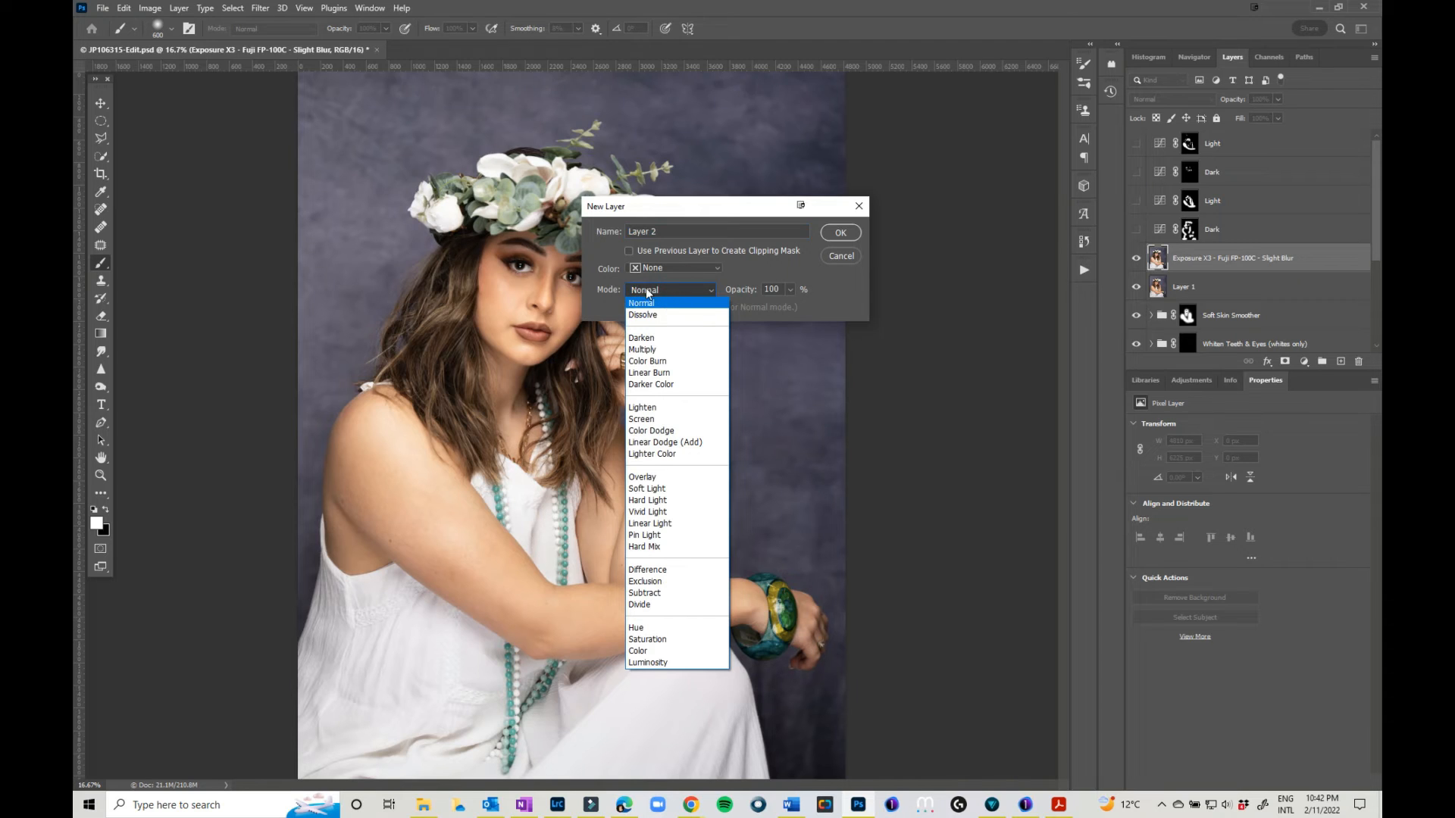
click(673, 476)
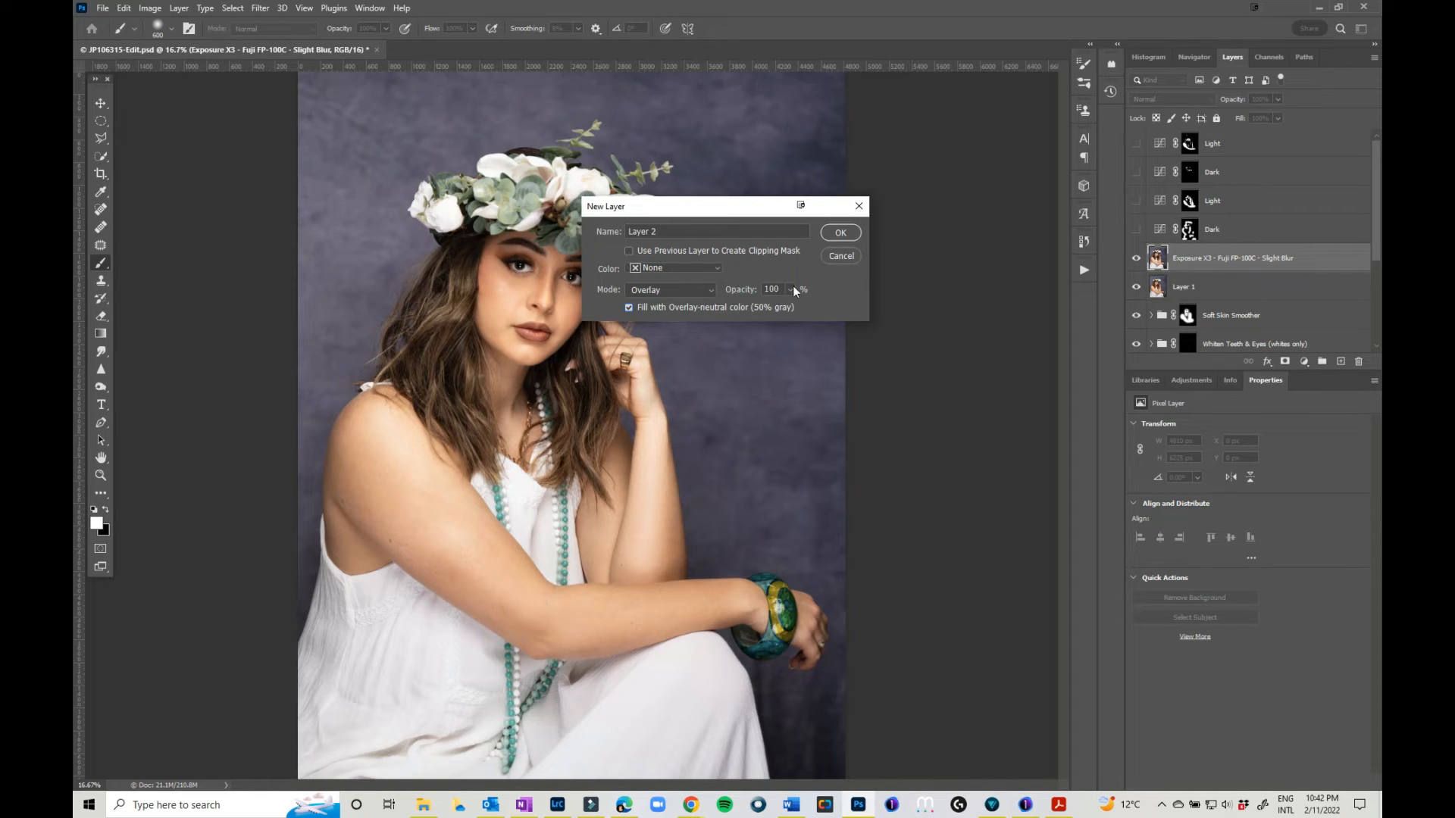
click(841, 234)
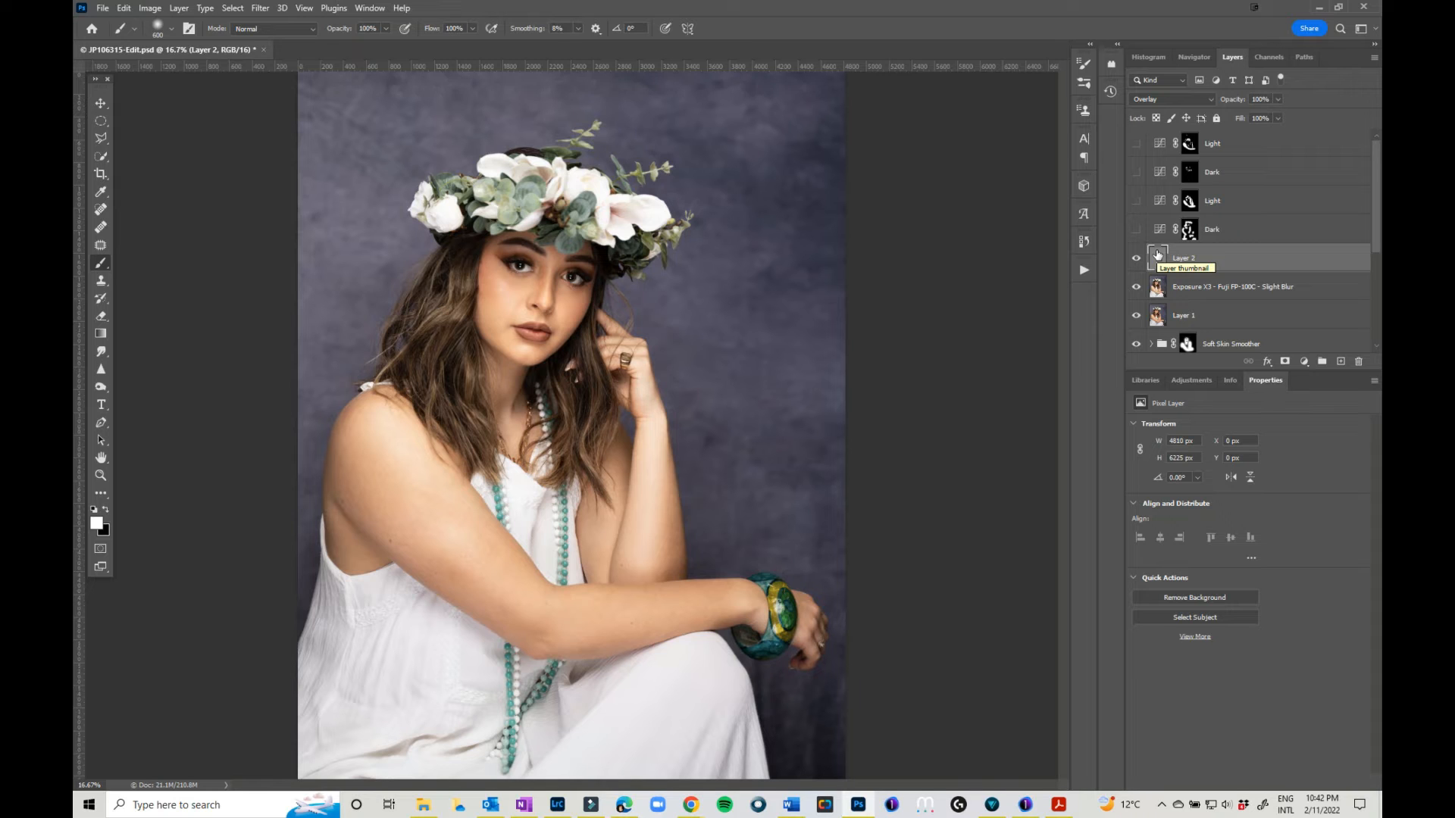
Use the Dodge tool on Highlights at 12% exposure to brighten both cheeks and the lower lip on the gray layer.
key(ctrl+plus)
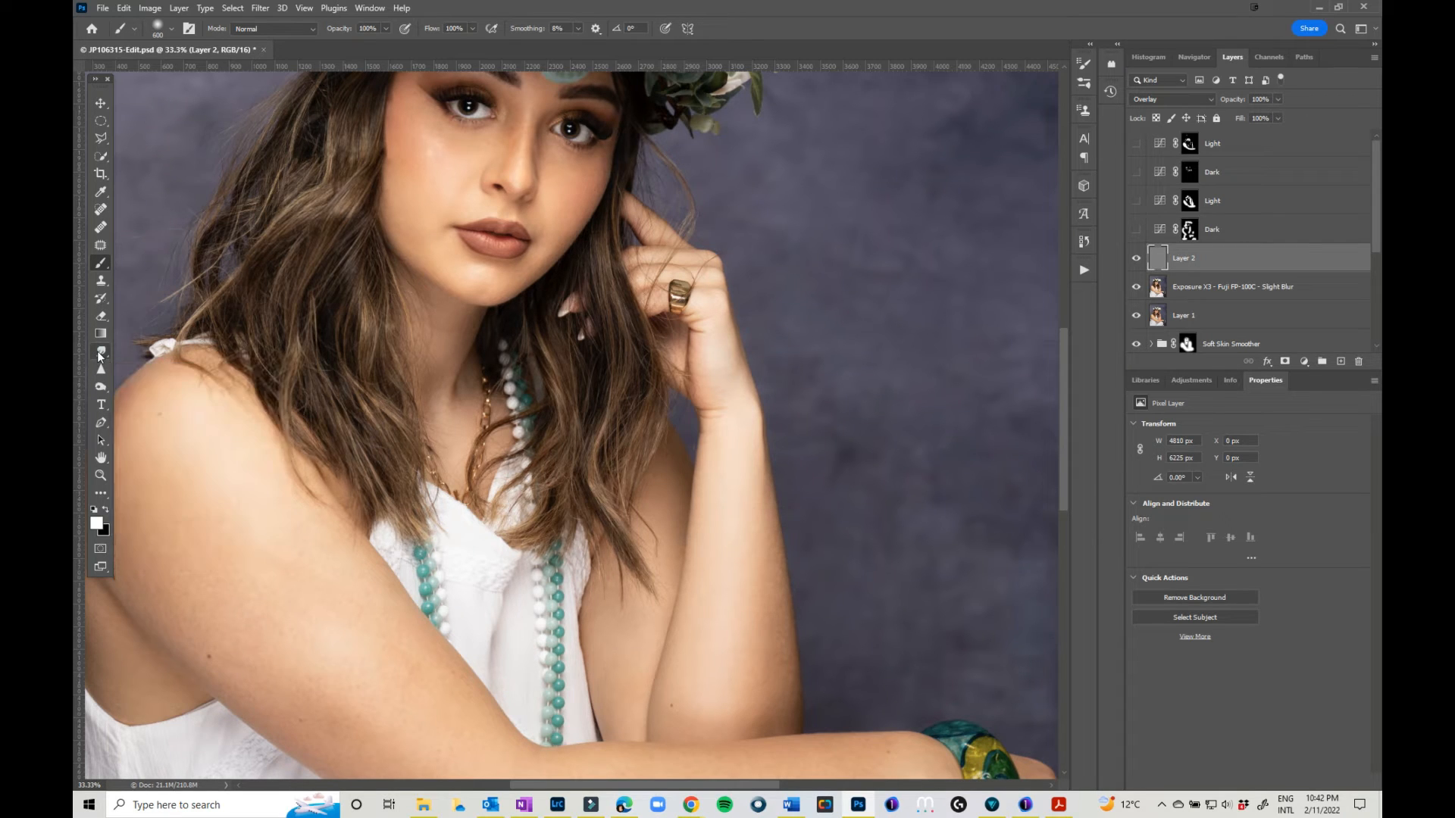
key(o)
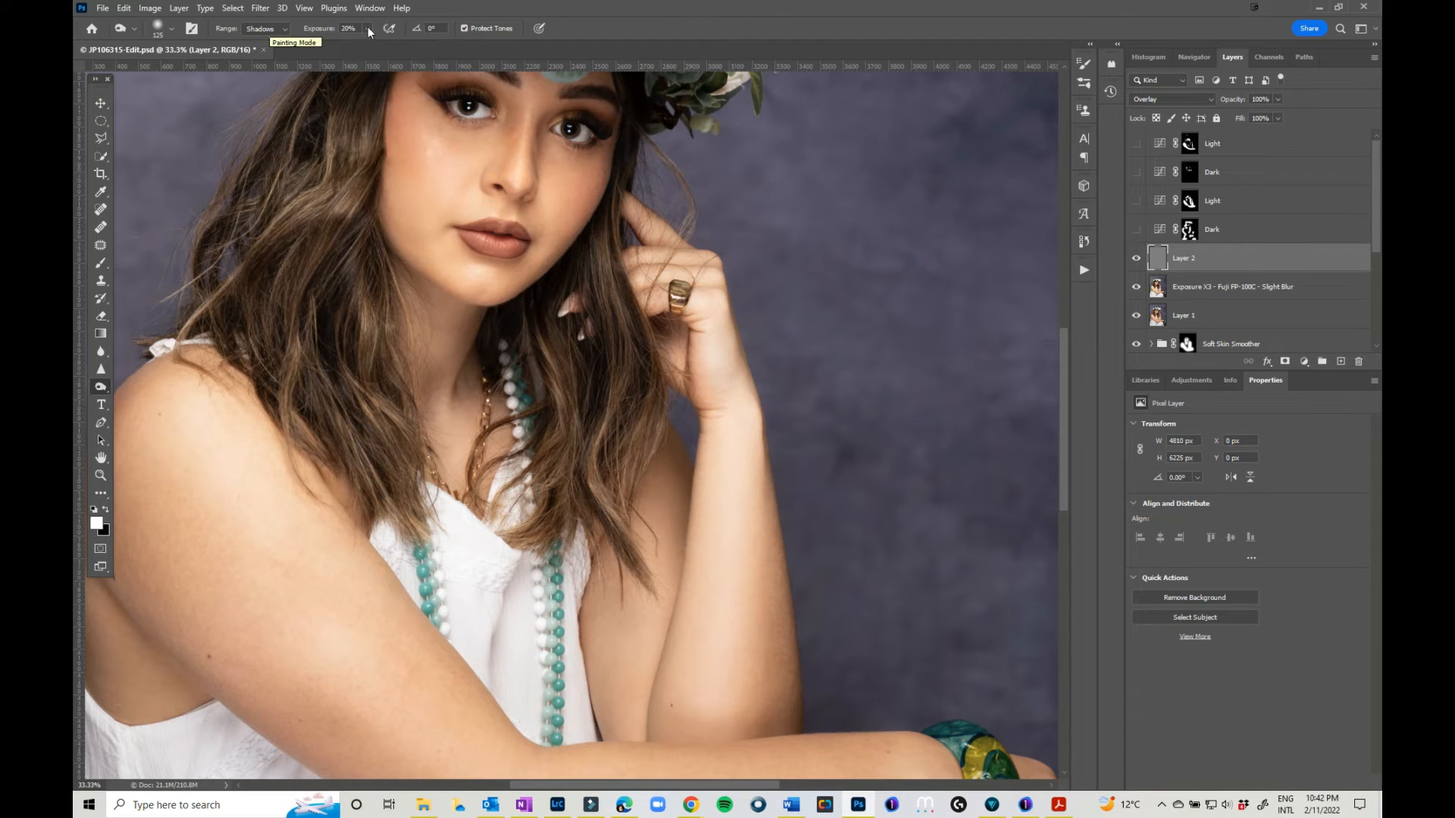
right_click(100, 387)
click(145, 389)
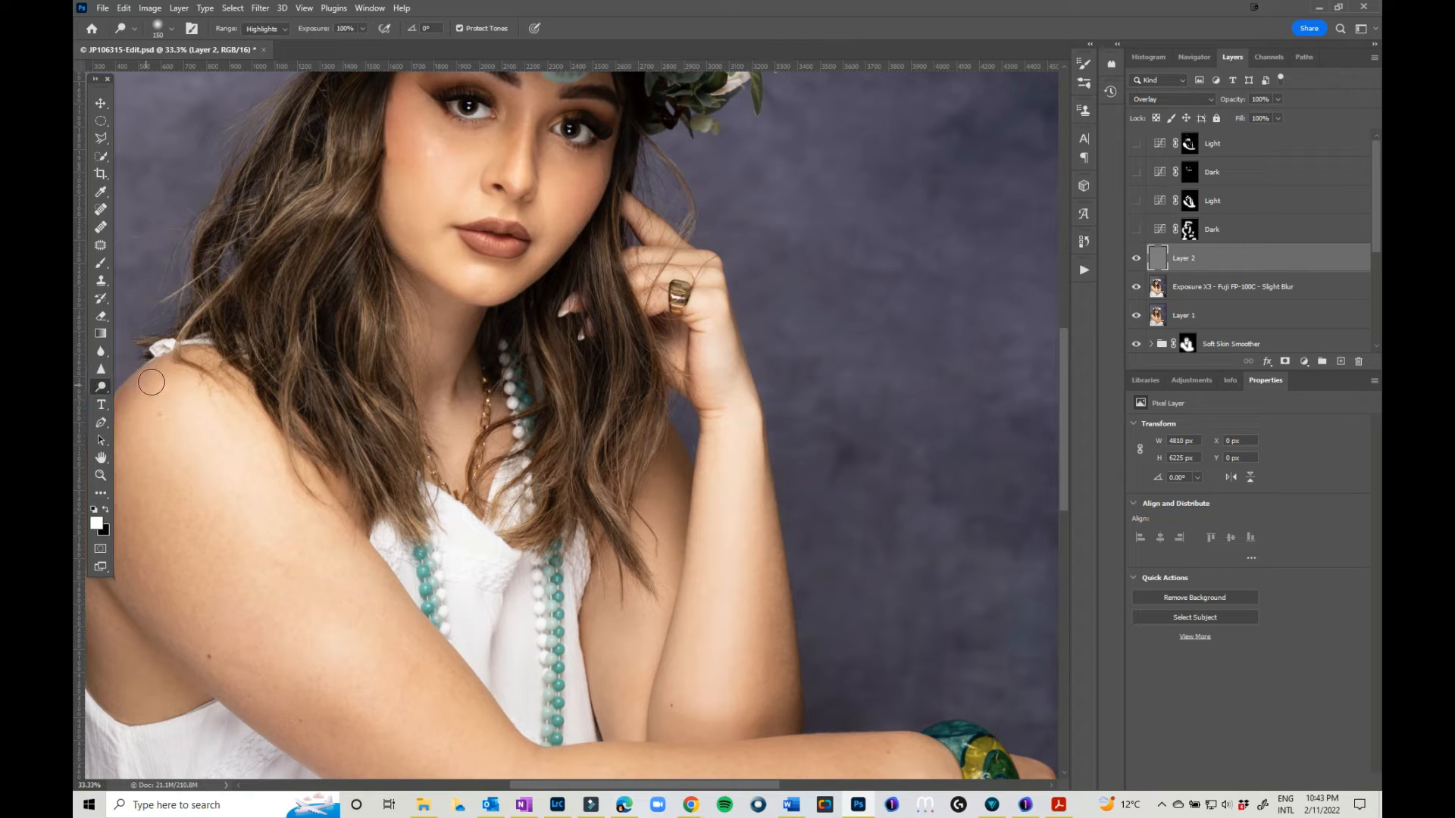
click(363, 29)
click(307, 43)
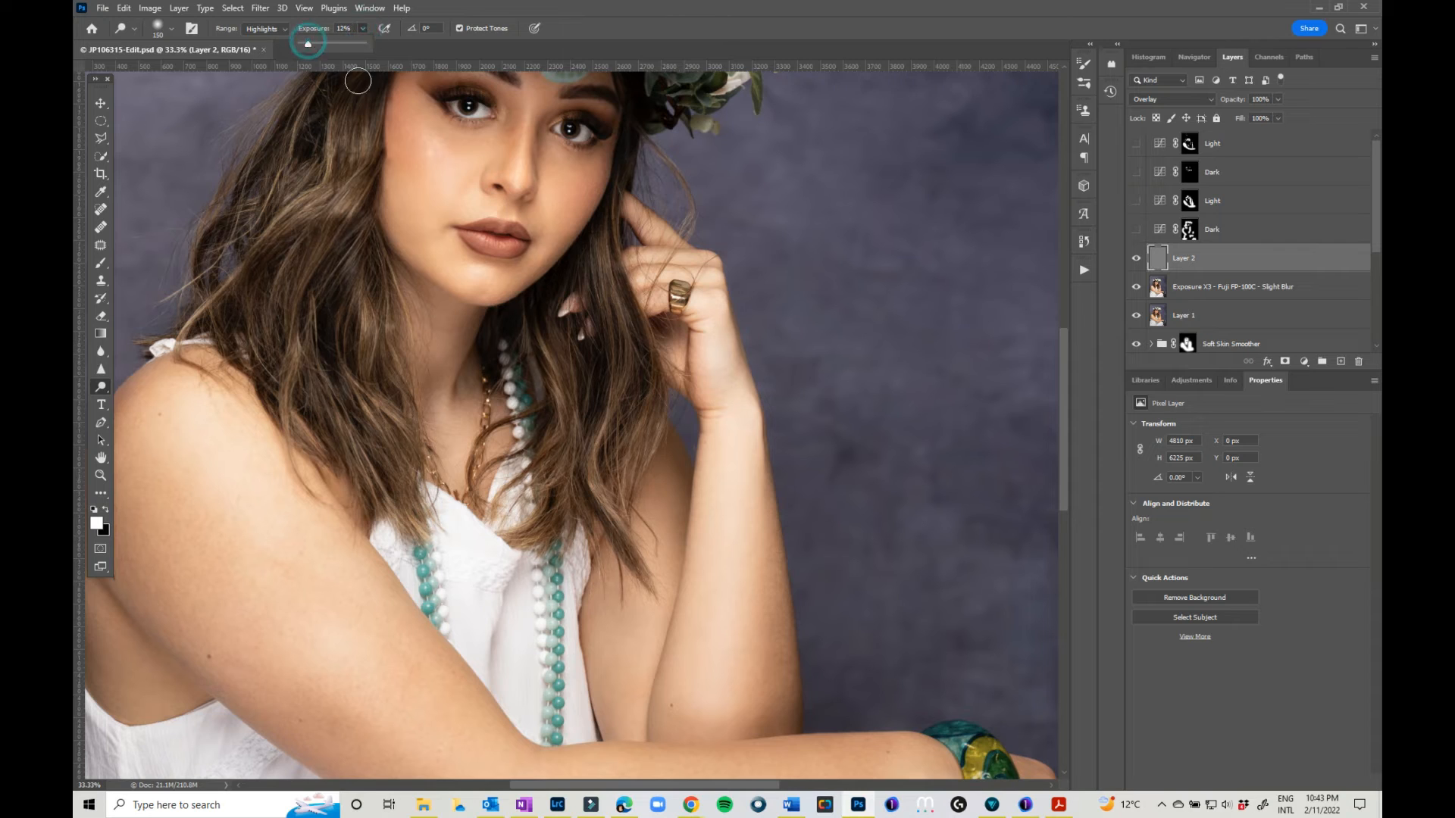
click(456, 160)
mouse_move(417, 138)
mouse_down()
mouse_move(453, 171)
mouse_move(418, 177)
mouse_move(416, 131)
mouse_move(409, 171)
mouse_up()
drag(501, 255, 492, 234)
mouse_move(568, 177)
mouse_down()
mouse_move(557, 220)
mouse_move(583, 178)
mouse_move(560, 213)
mouse_move(598, 182)
mouse_move(553, 216)
mouse_up()
Raise the Dodge exposure to 22% and brighten both cheeks and the lower lip more strongly.
click(362, 27)
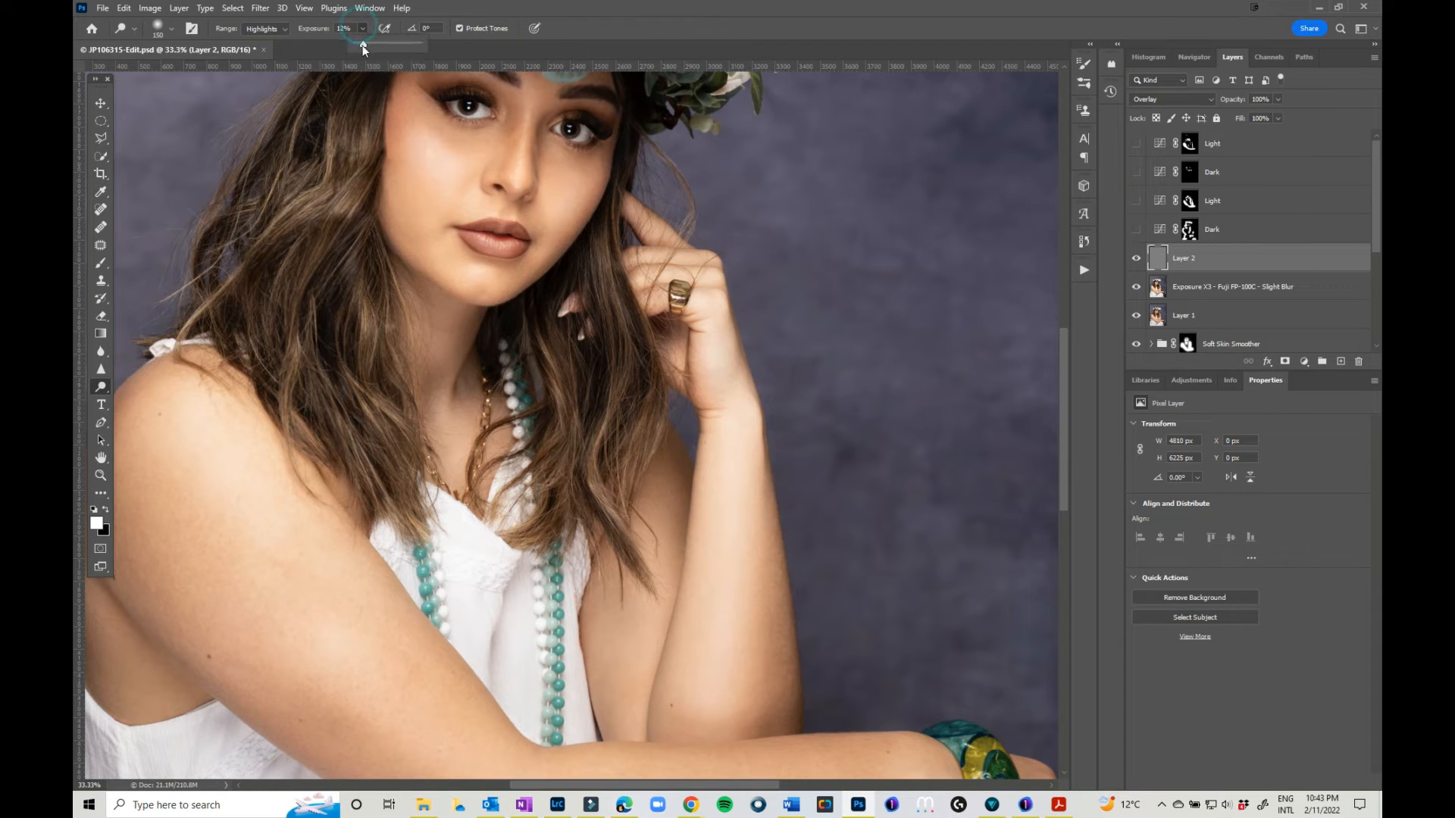
drag(368, 47, 372, 47)
mouse_move(424, 136)
mouse_down()
mouse_move(461, 152)
mouse_move(424, 147)
mouse_move(416, 180)
mouse_move(404, 118)
mouse_move(434, 184)
mouse_move(473, 155)
mouse_move(444, 183)
mouse_move(465, 150)
mouse_move(416, 125)
mouse_move(466, 149)
mouse_up()
mouse_move(595, 184)
mouse_down()
mouse_move(550, 174)
mouse_move(593, 193)
mouse_move(557, 173)
mouse_move(568, 213)
mouse_move(587, 188)
mouse_move(556, 157)
mouse_up()
mouse_move(500, 245)
mouse_down()
mouse_move(482, 242)
mouse_move(500, 245)
mouse_up()
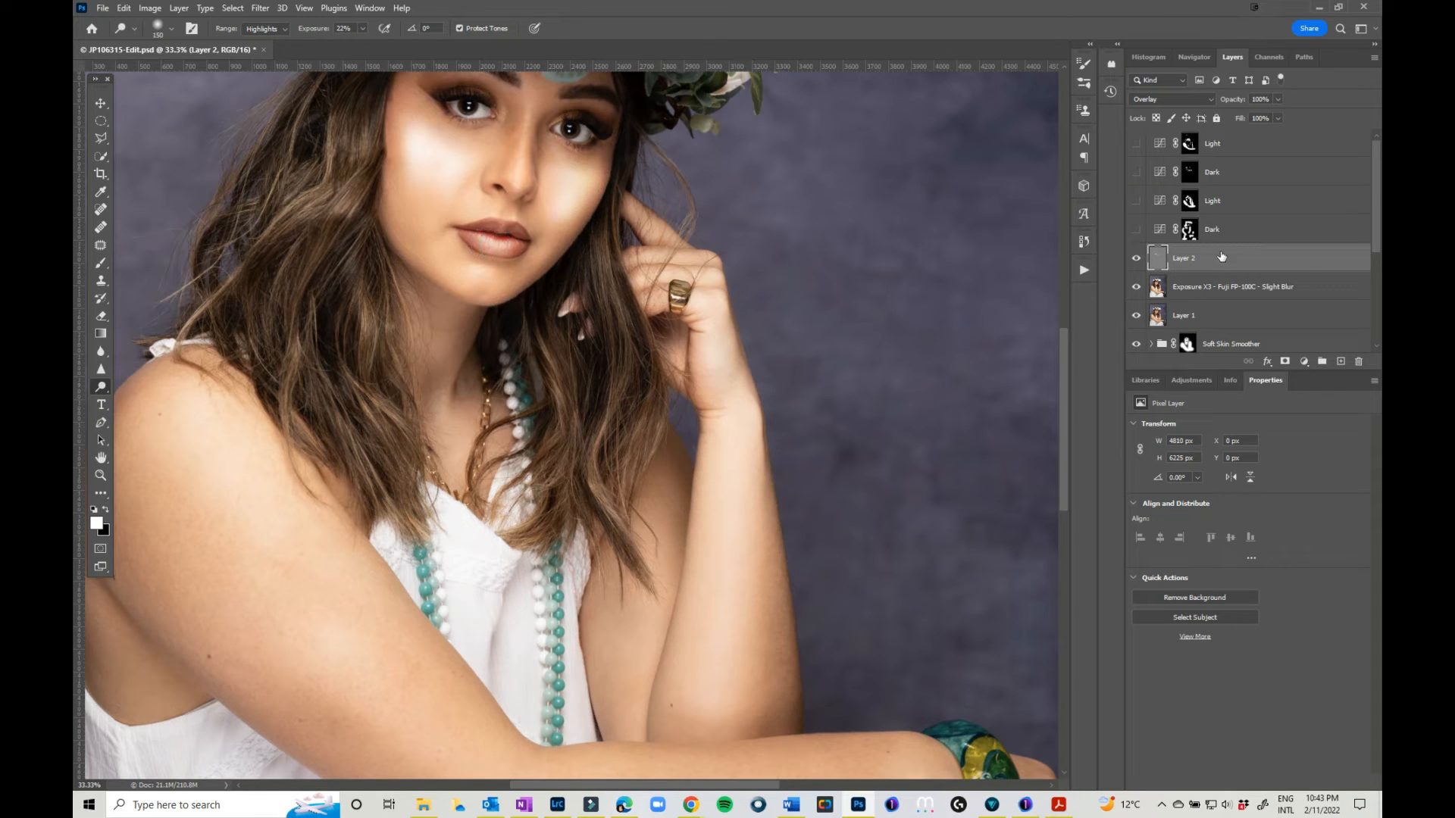
Switch the gray layer's blend mode to Normal to inspect the dodge strokes, and restore it to Overlay.
click(1179, 101)
click(1150, 104)
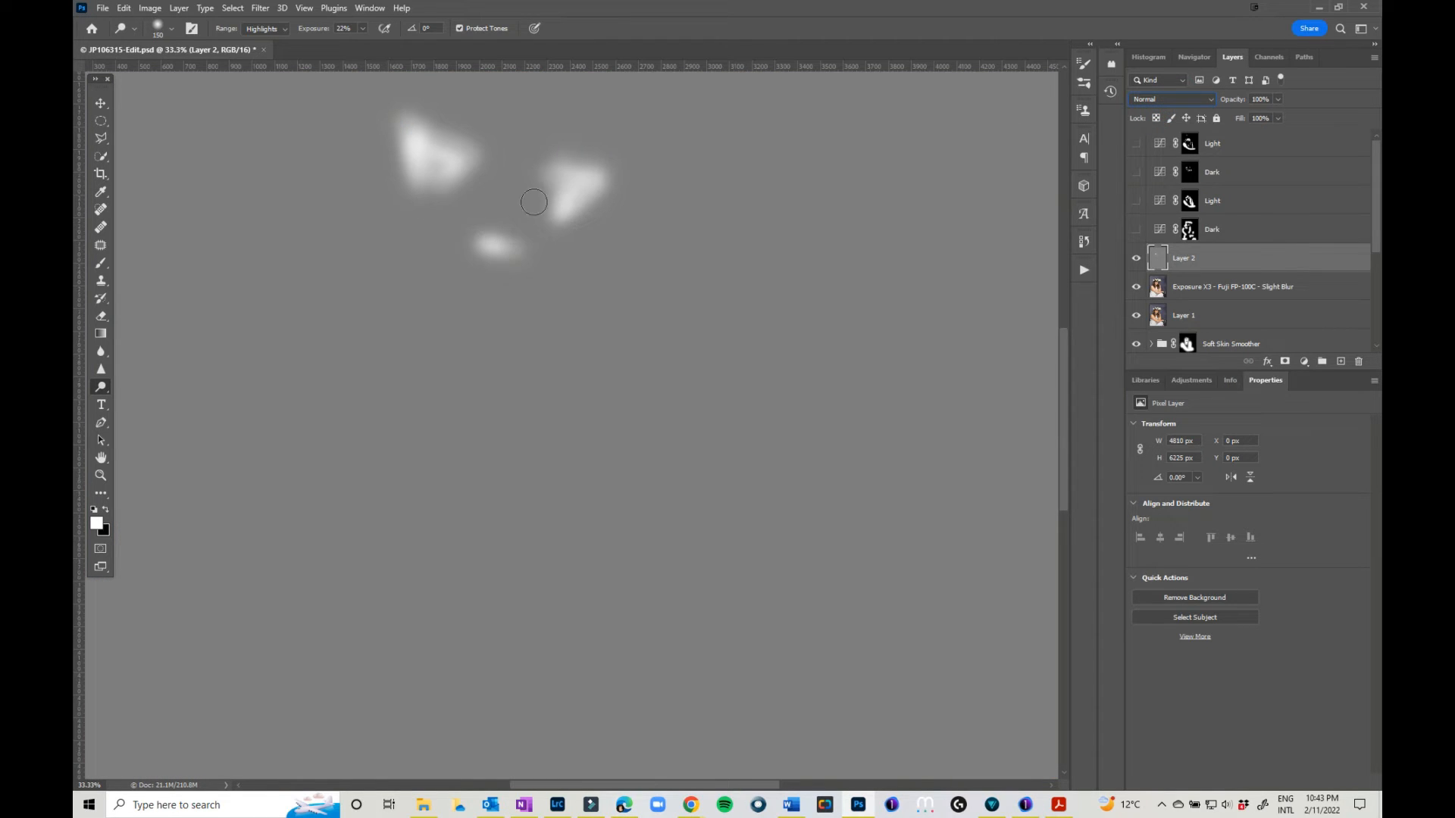
click(1187, 101)
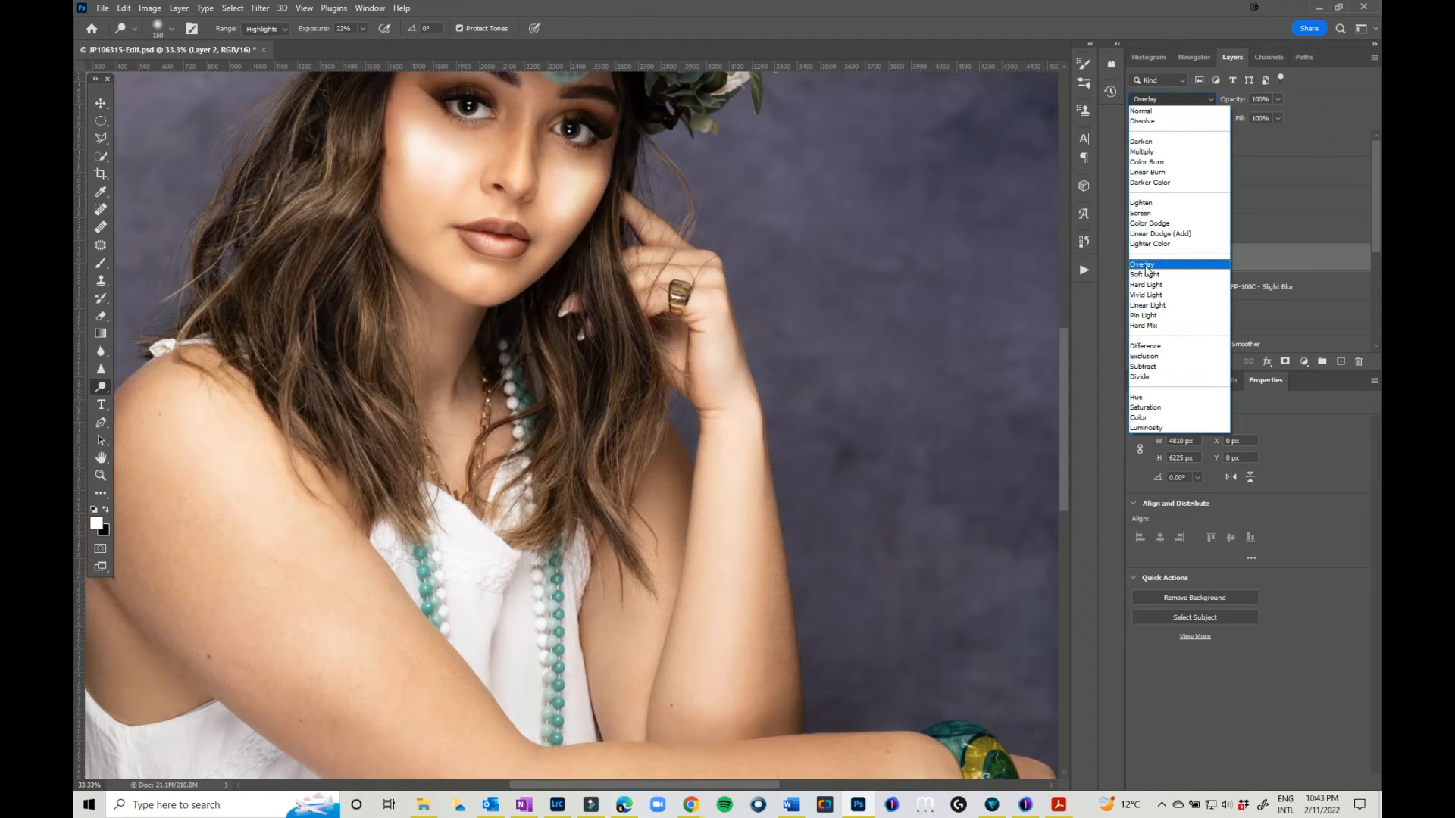
click(1141, 273)
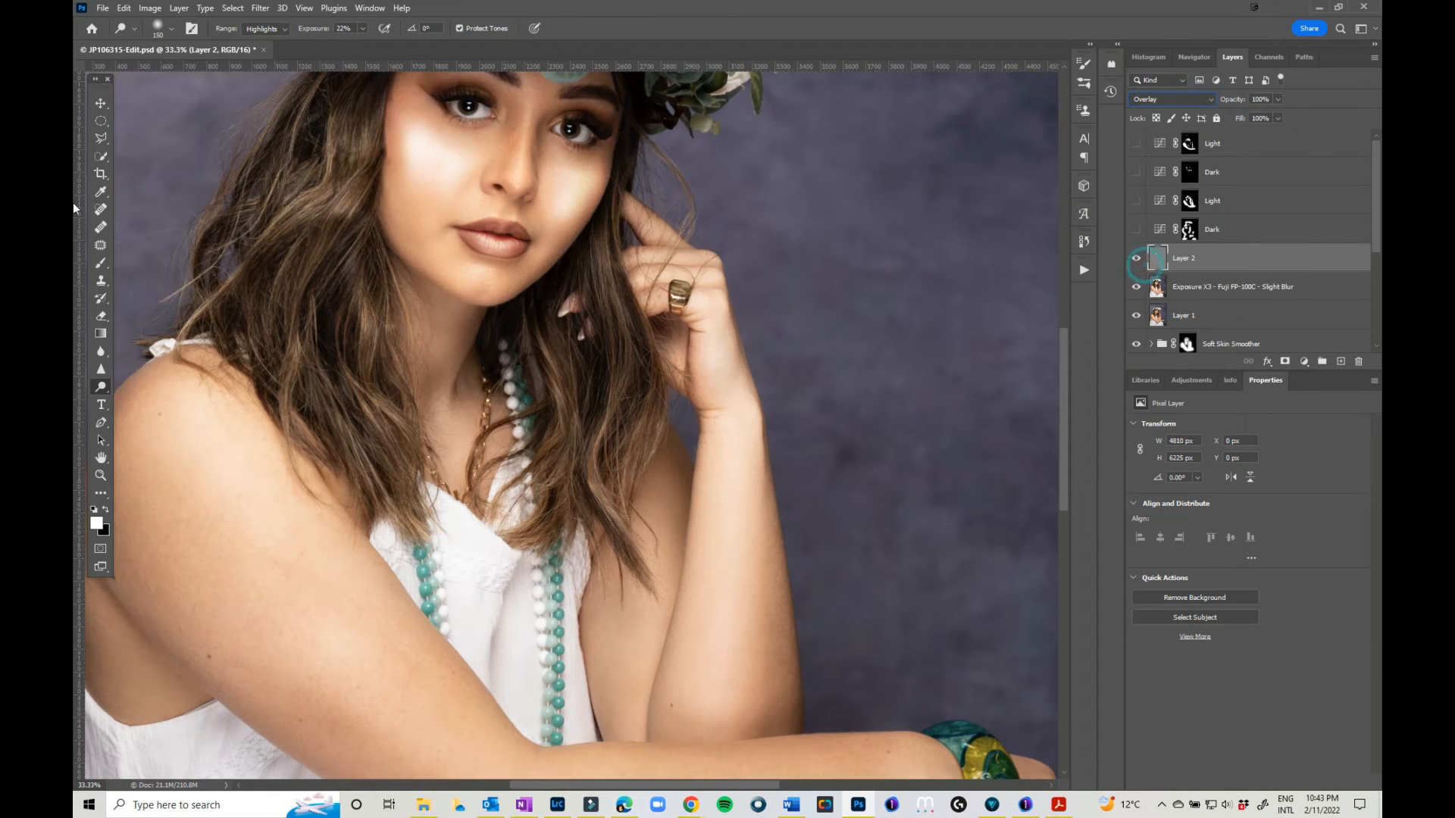
Lower the gray Overlay layer's opacity to 47%.
click(1278, 100)
drag(1276, 113, 1237, 115)
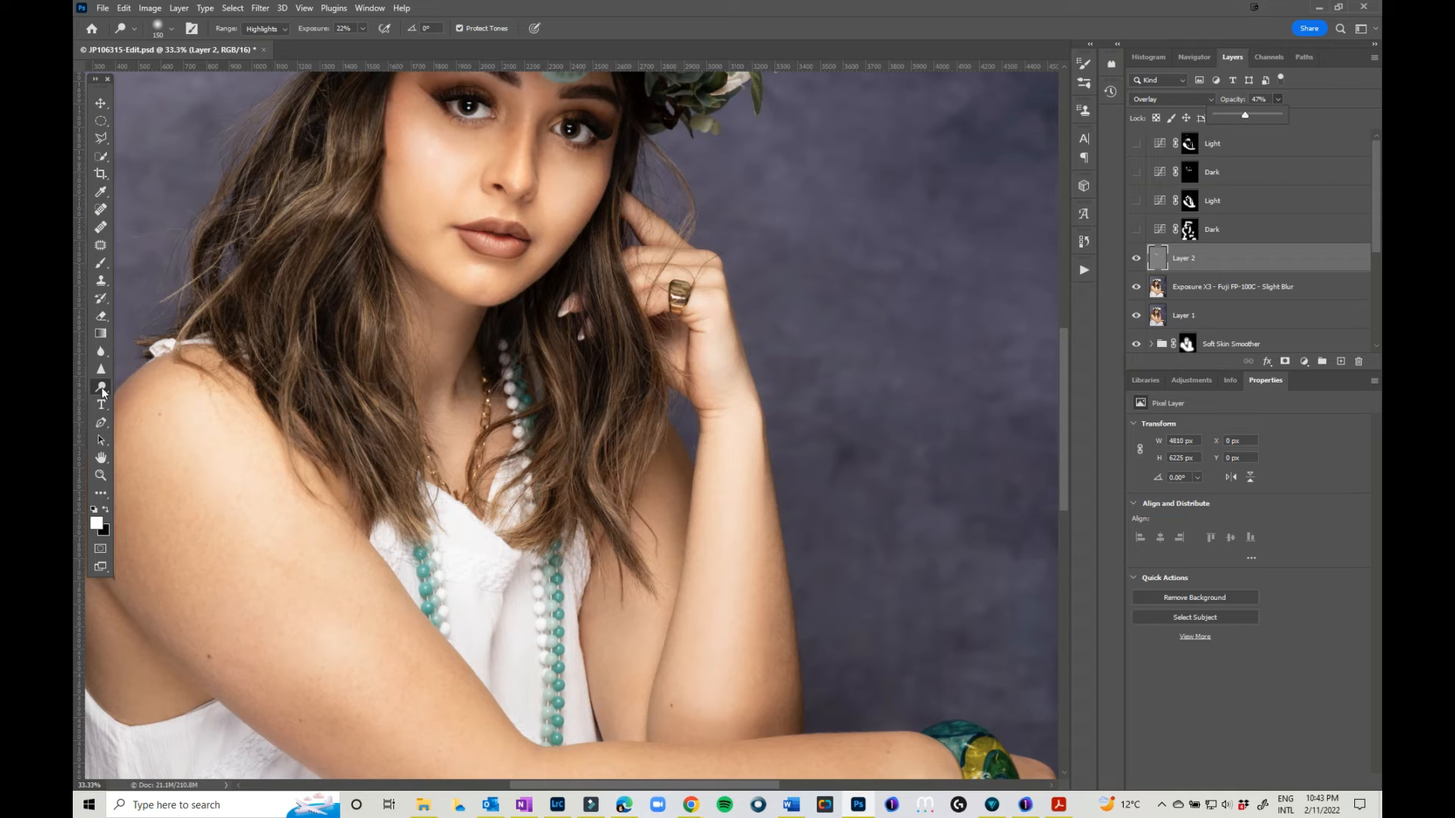
Switch to the Burn tool, and delete the dodged gray Overlay layer.
drag(103, 391, 159, 404)
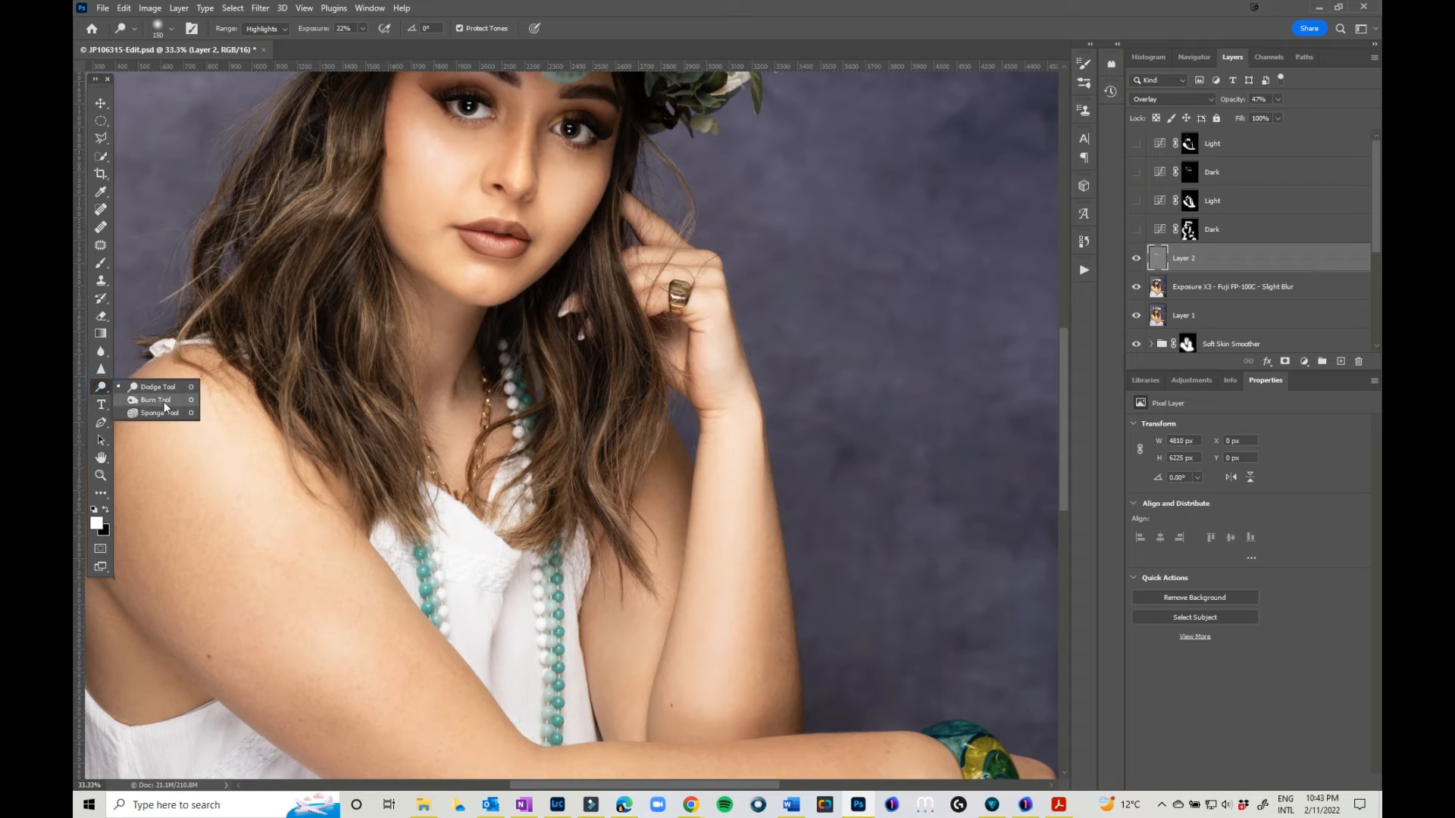
click(165, 407)
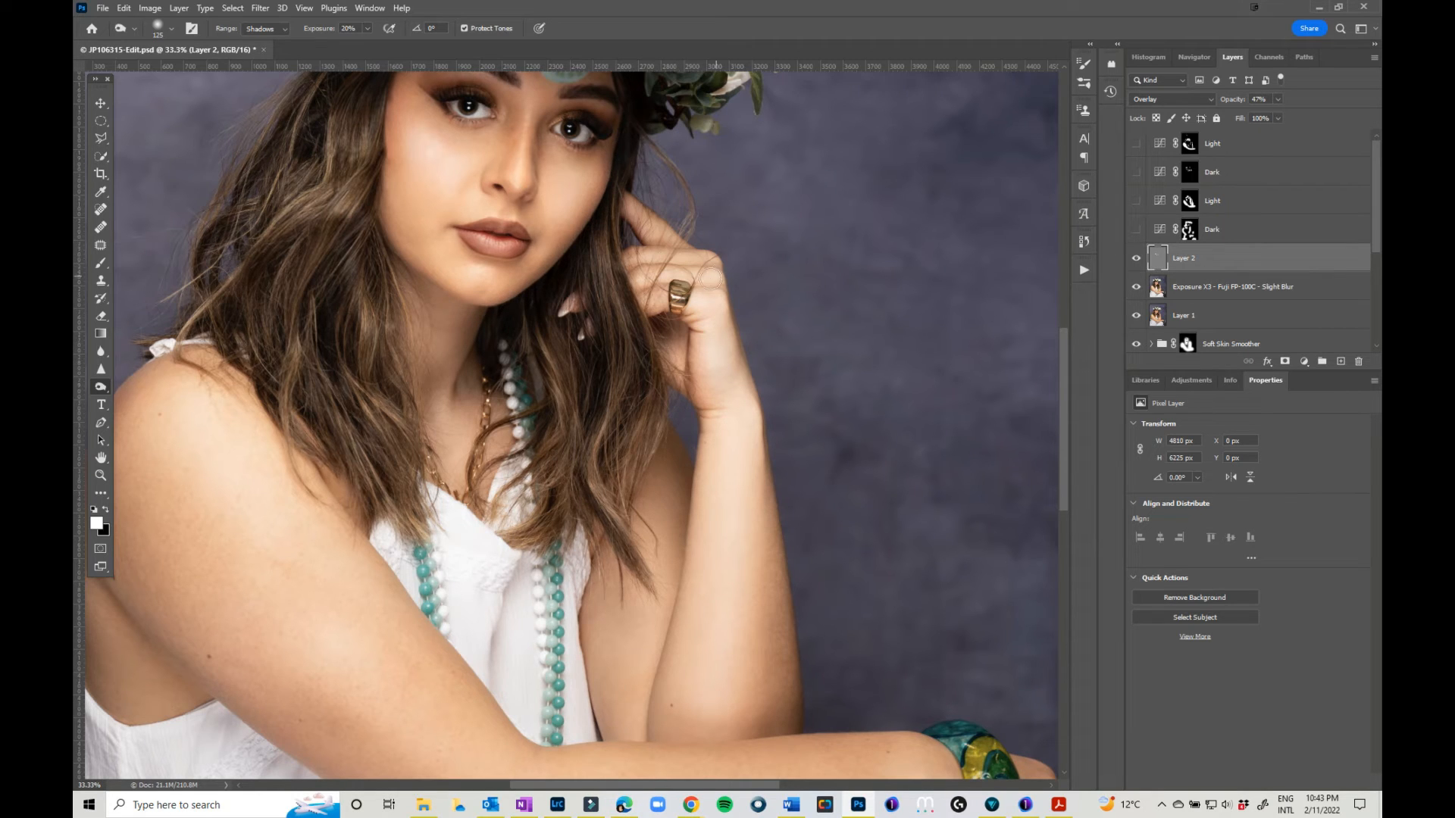
scroll(710, 278, up, 2)
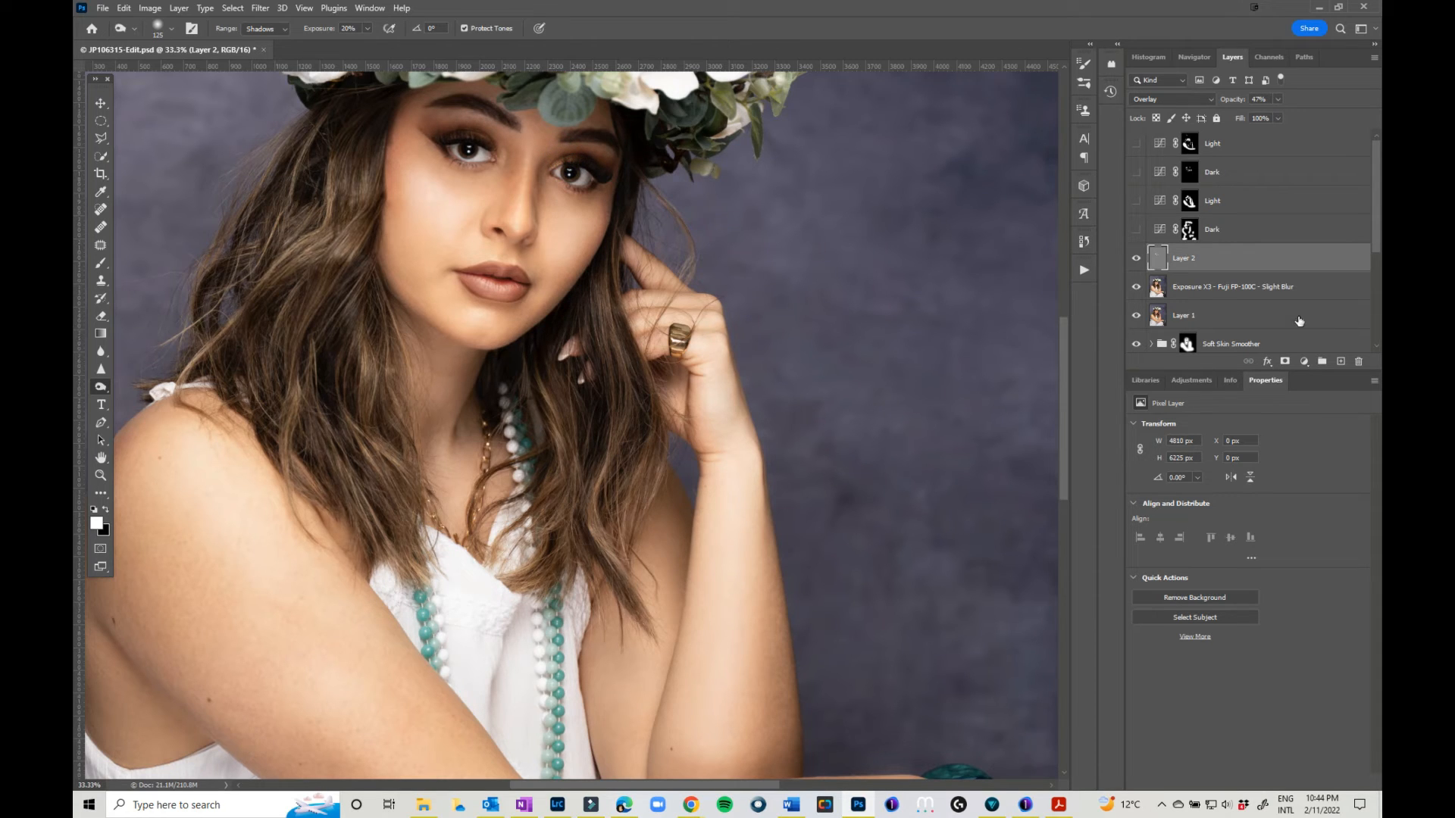
key(Delete)
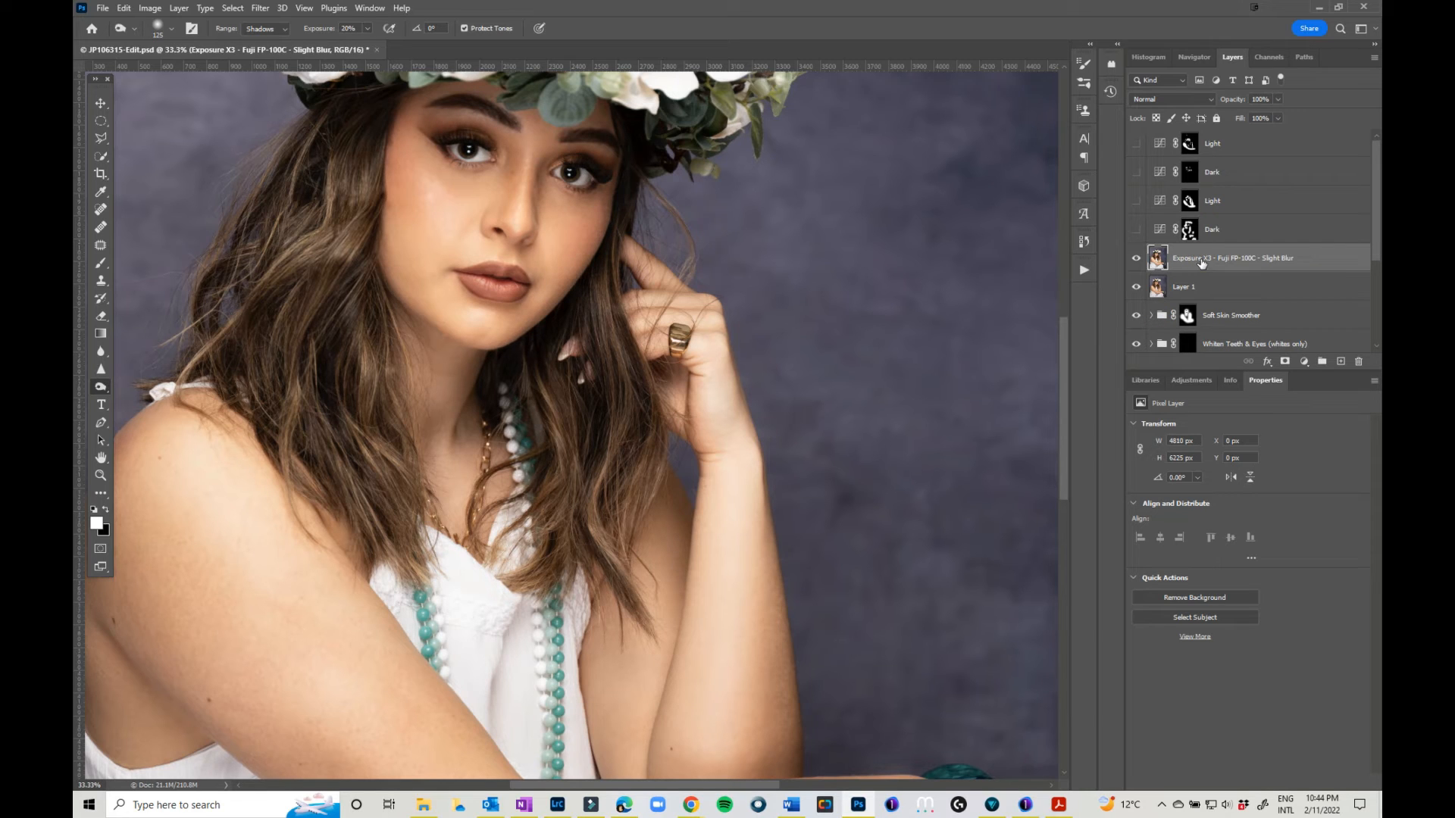
Create a new layer above the Exposure X3 layer in Overlay mode, filled with the neutral 50% gray.
key(ctrl+shift+n)
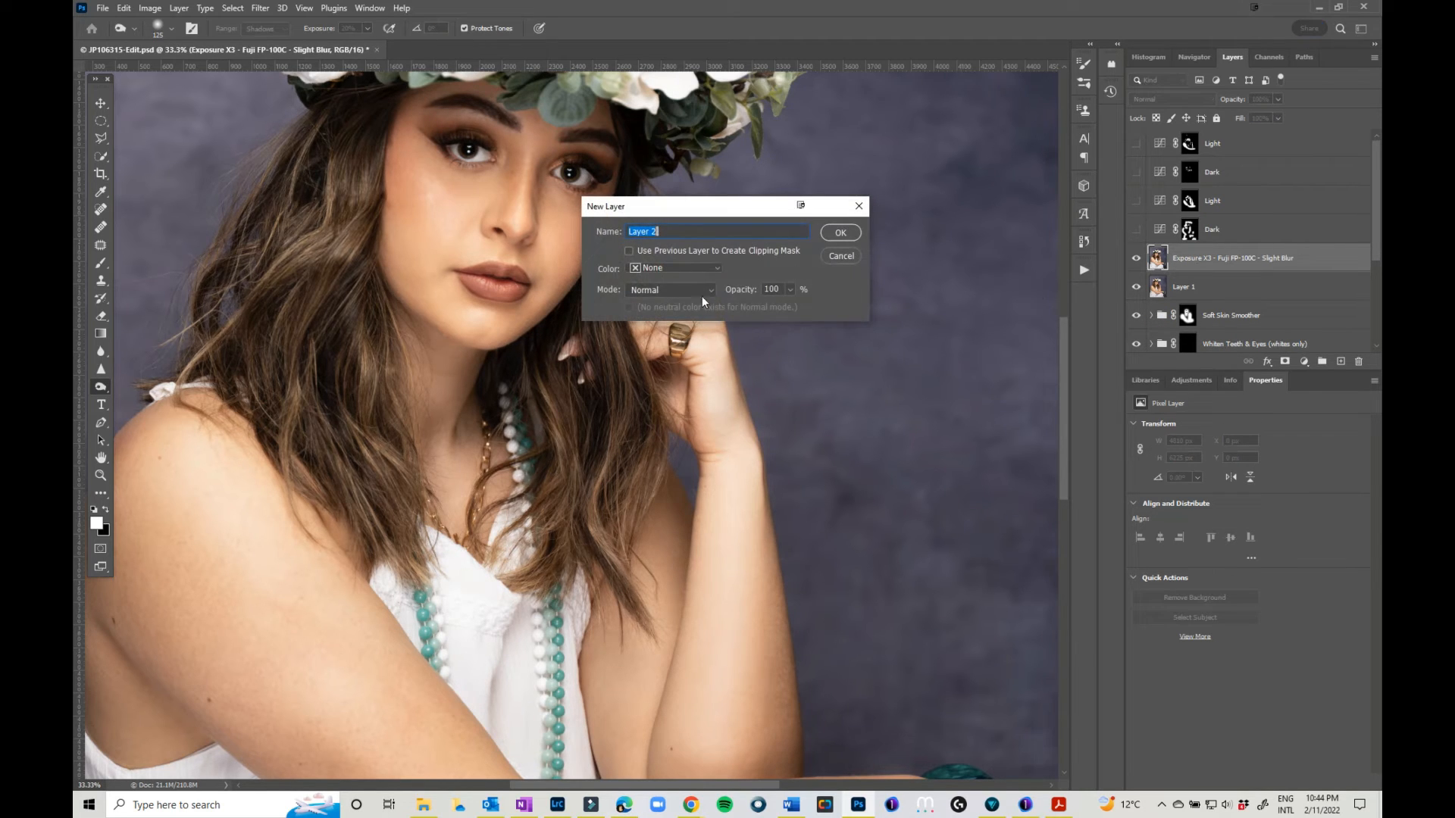
click(703, 291)
click(691, 489)
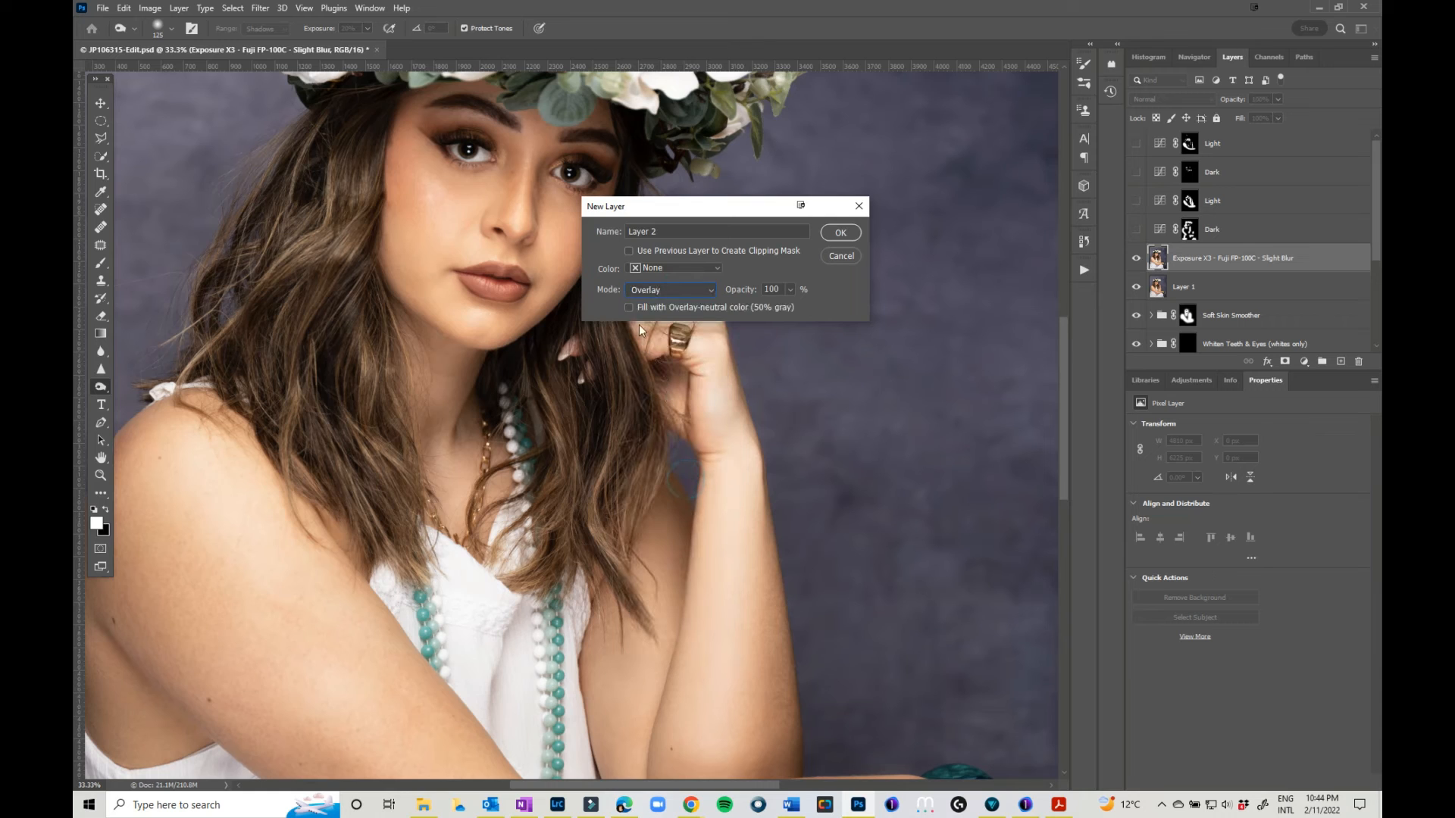
click(629, 308)
click(840, 232)
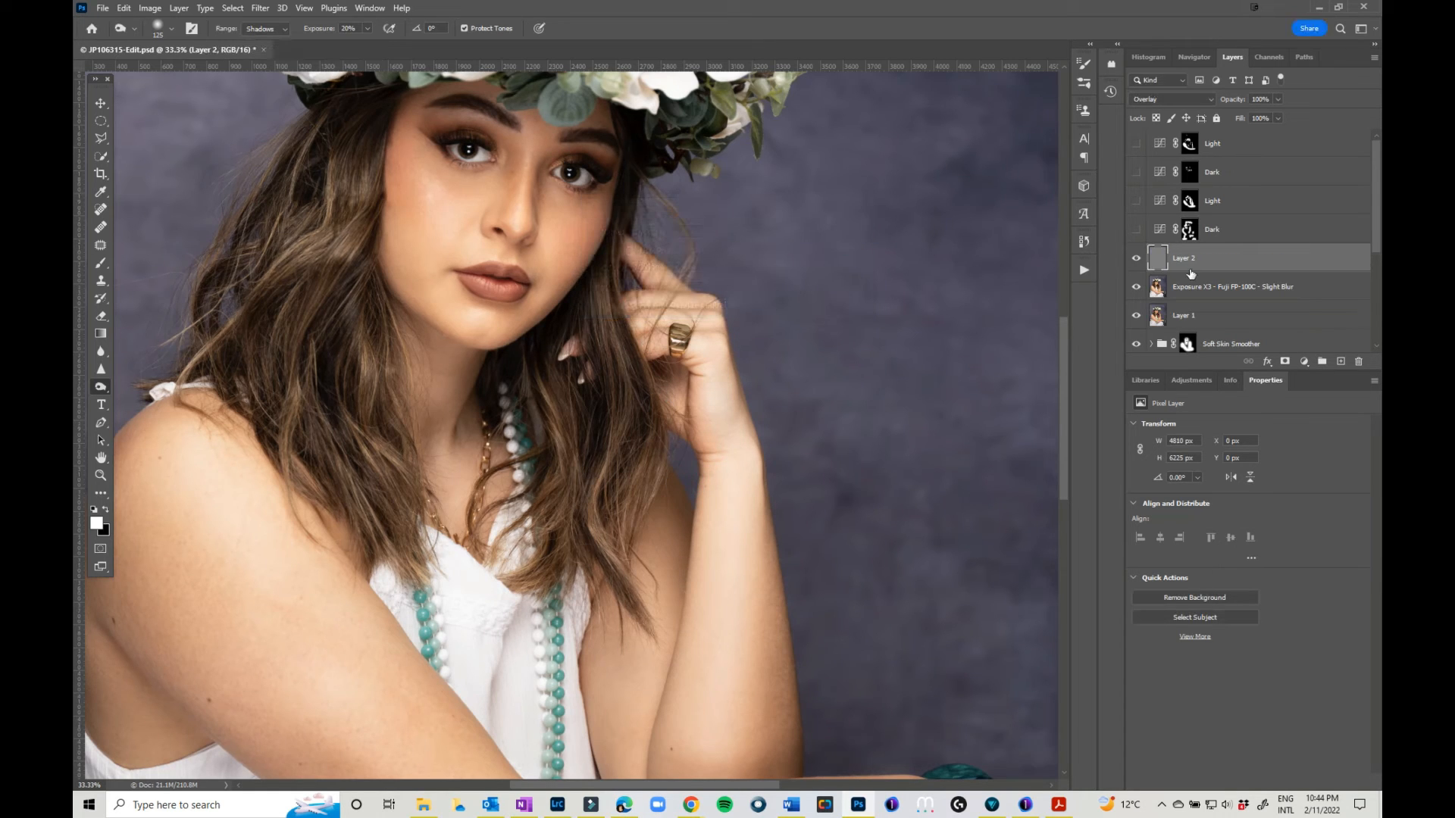
With a small white brush at 19% opacity, paint highlights on the cheek, nose bridge and chin of the gray layer.
click(101, 263)
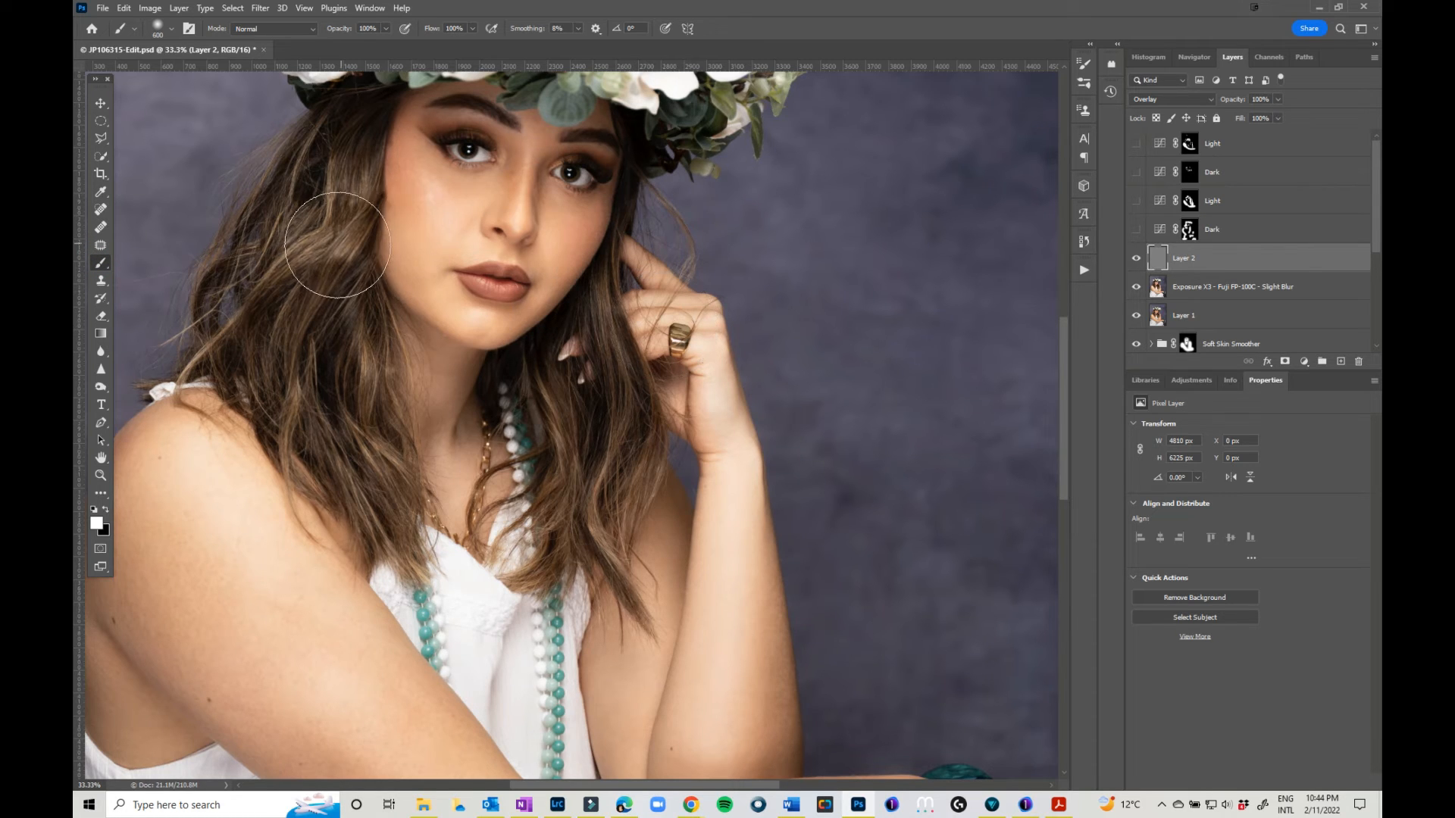
click(387, 30)
drag(330, 45, 336, 47)
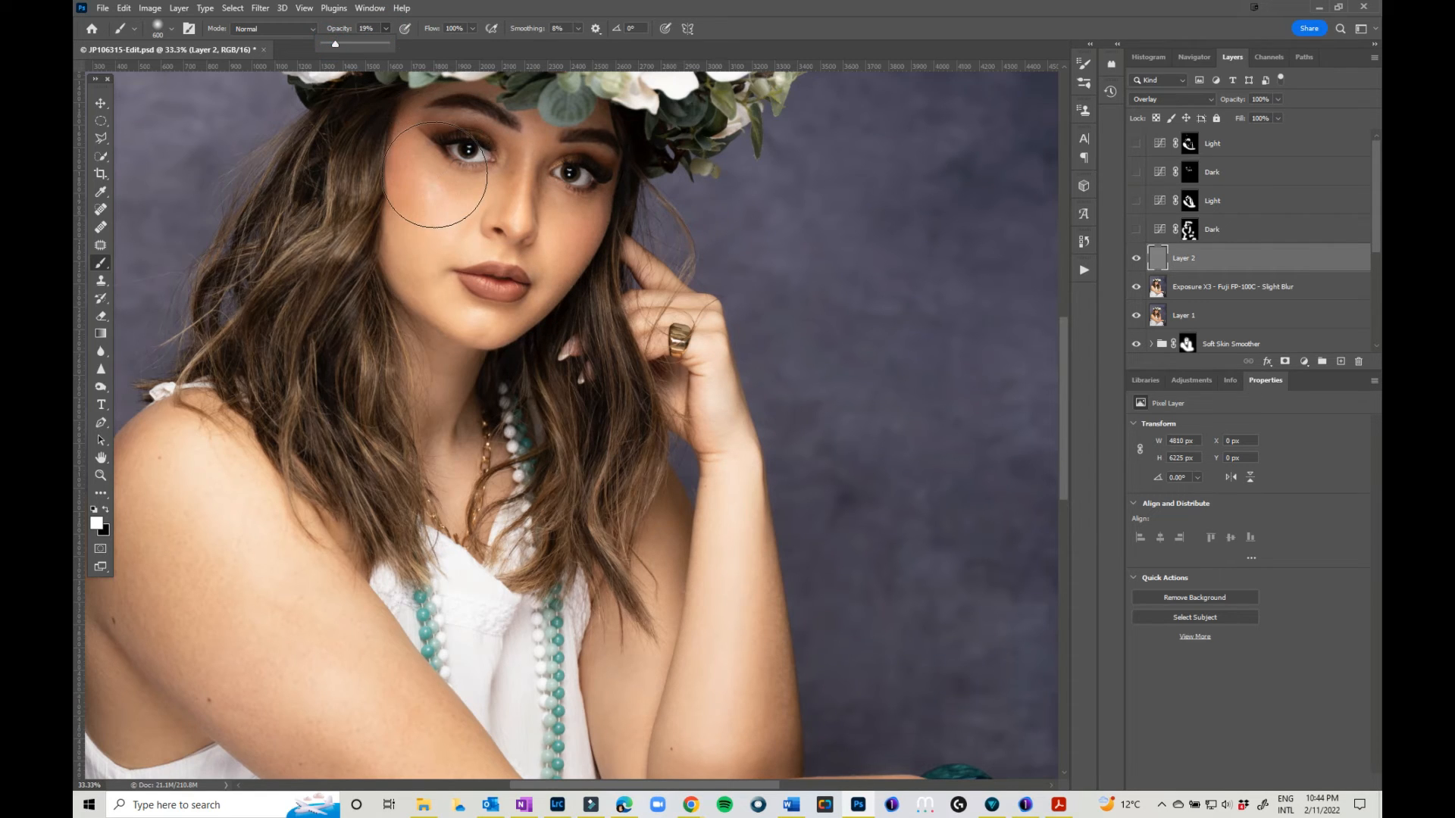
key(bracketleft)
key(bracketleft)
key(bracketleft)
key(bracketleft)
key(bracketleft)
key(bracketleft)
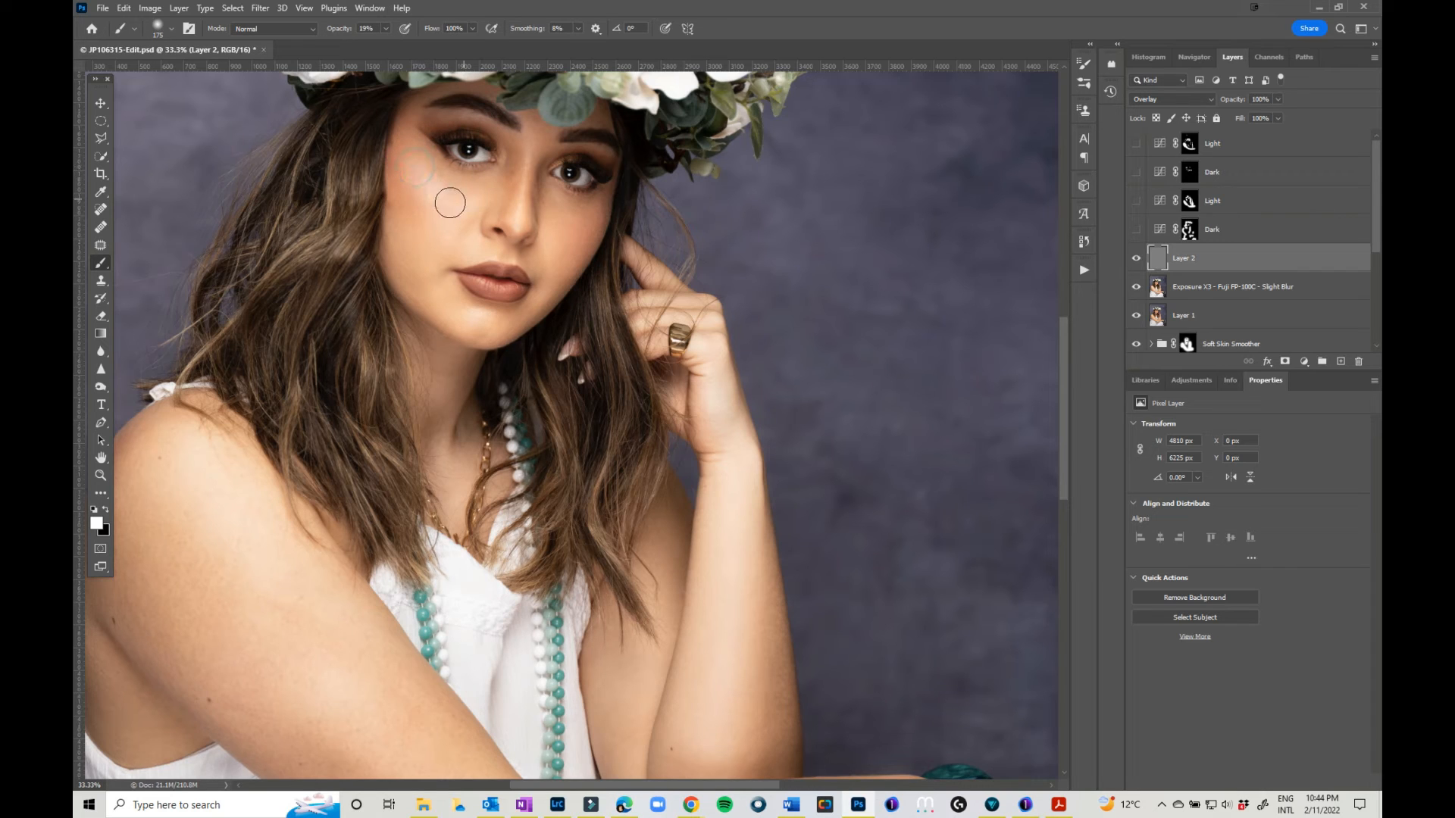
click(413, 143)
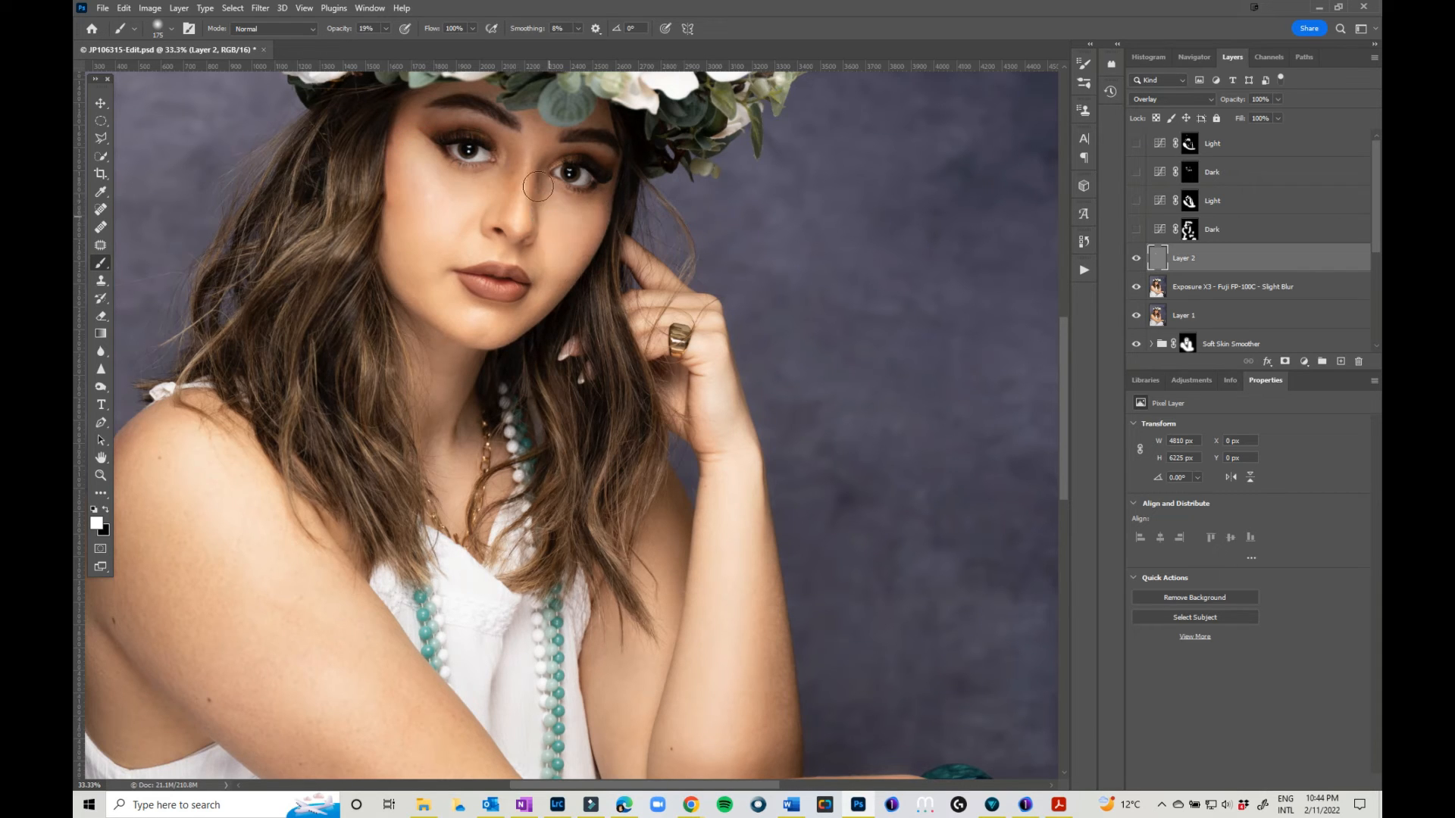
mouse_move(532, 161)
mouse_down()
mouse_move(514, 216)
mouse_move(530, 129)
mouse_up()
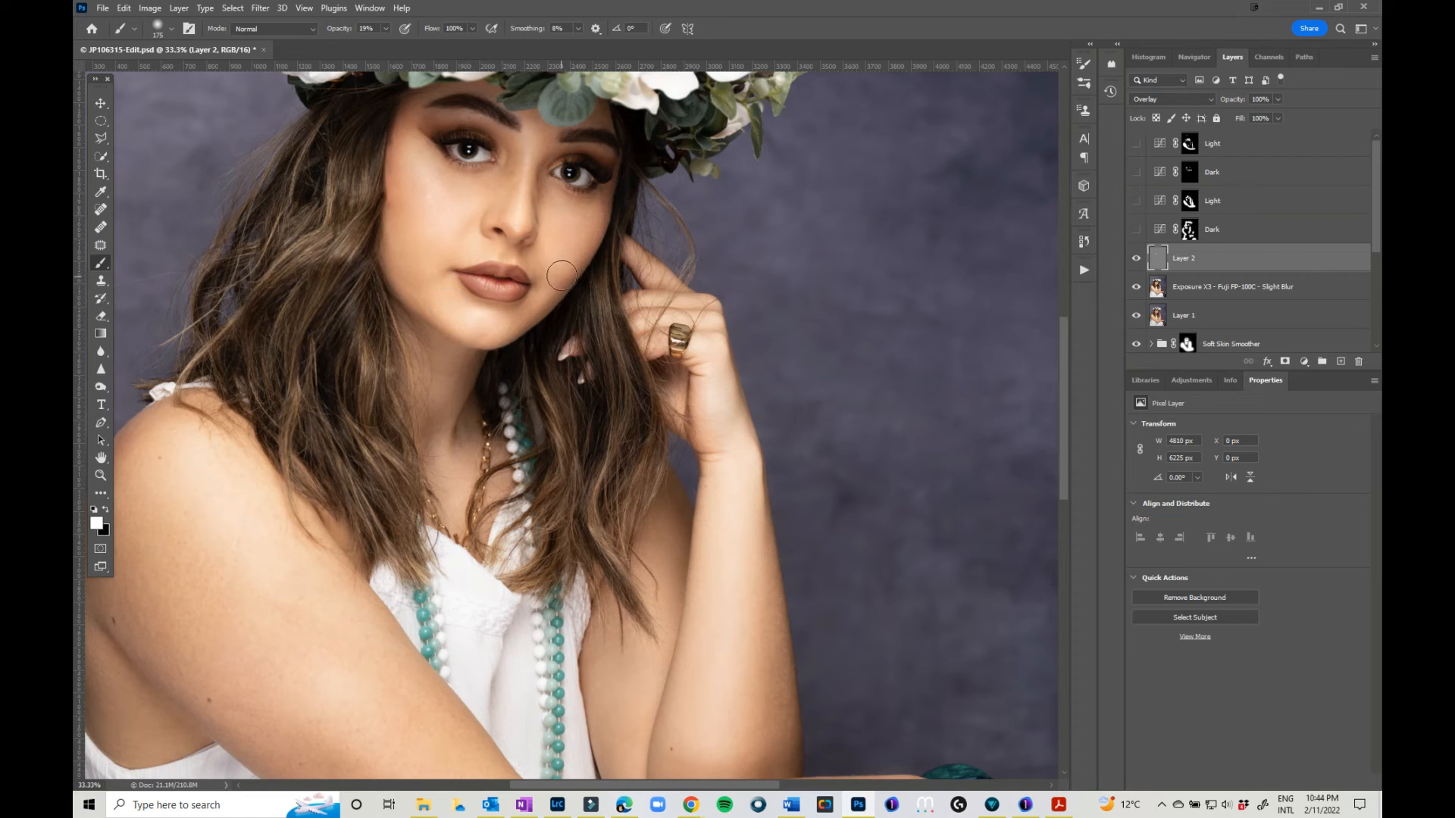
drag(535, 302, 559, 275)
Brighten the raised hand and fingers with white, and paint along both arms using a 600 px brush.
mouse_move(646, 345)
mouse_down()
mouse_move(670, 334)
mouse_move(712, 352)
mouse_up()
mouse_move(626, 315)
mouse_down()
mouse_move(705, 316)
mouse_move(645, 301)
mouse_move(685, 305)
mouse_up()
drag(641, 262, 661, 281)
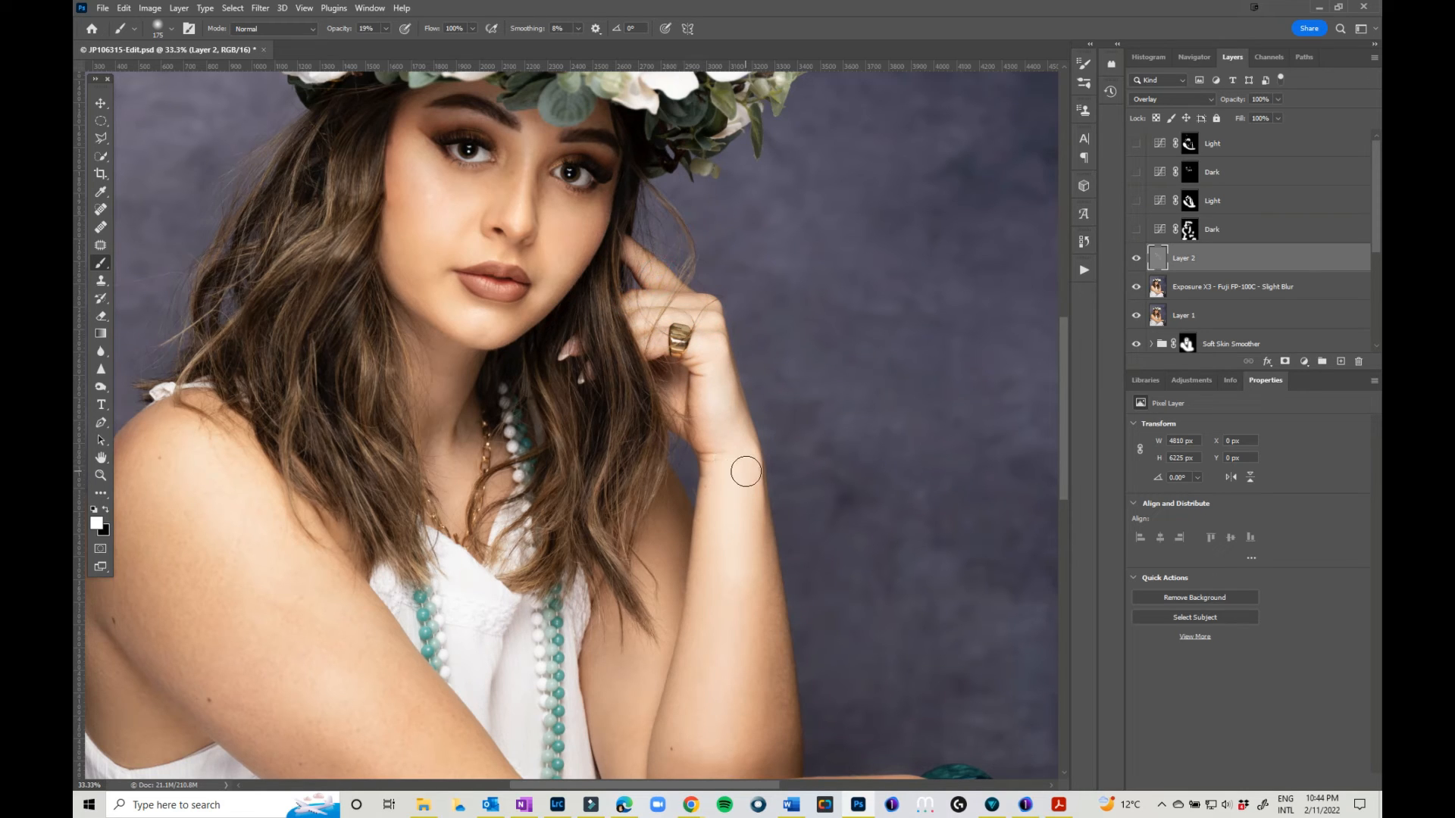
key(bracketright)
key(bracketright)
key(bracketright)
key(bracketright)
key(bracketright)
key(bracketright)
drag(737, 558, 754, 707)
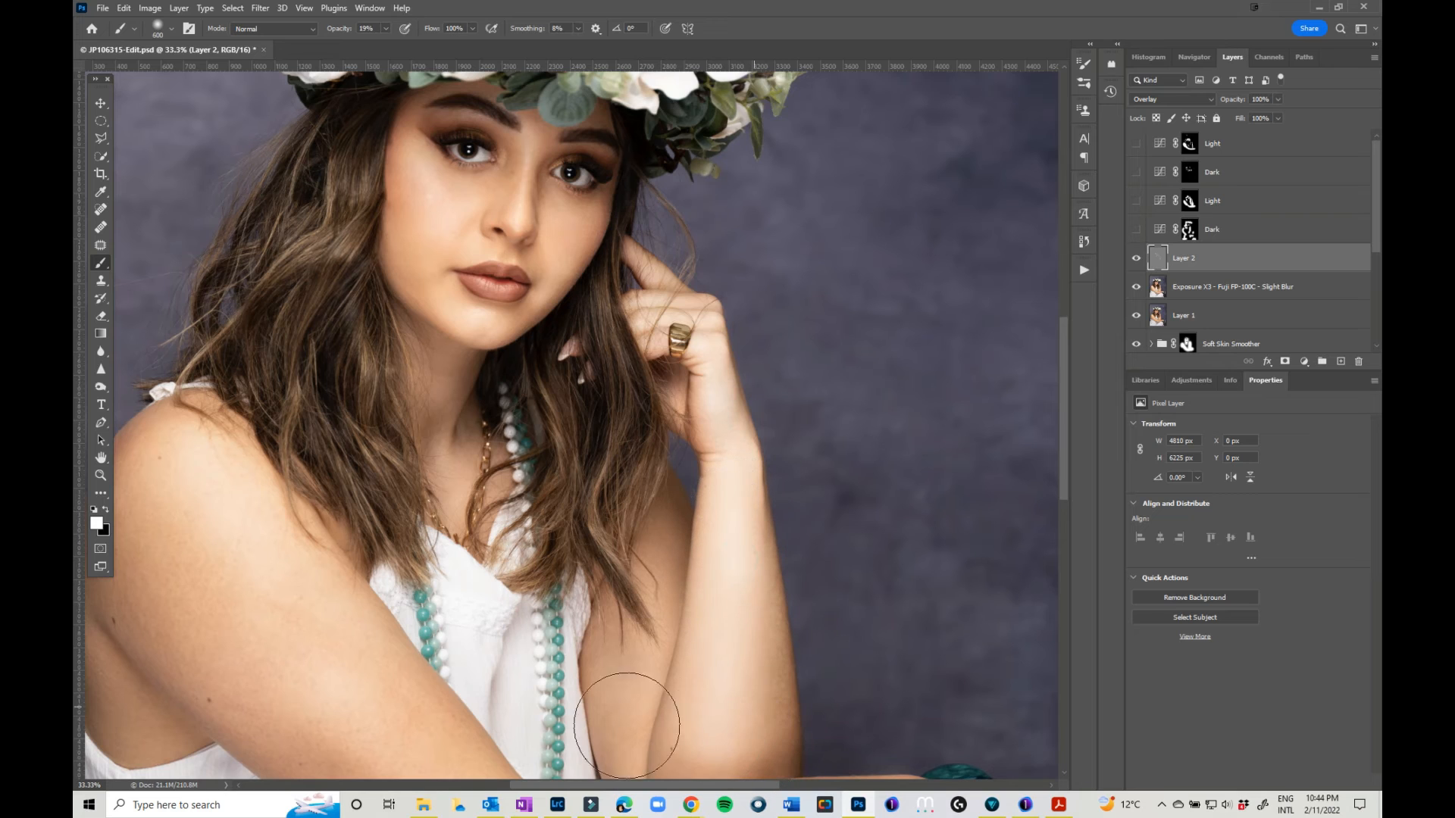
mouse_move(398, 724)
mouse_down()
mouse_move(202, 473)
mouse_move(289, 720)
mouse_move(350, 784)
mouse_up()
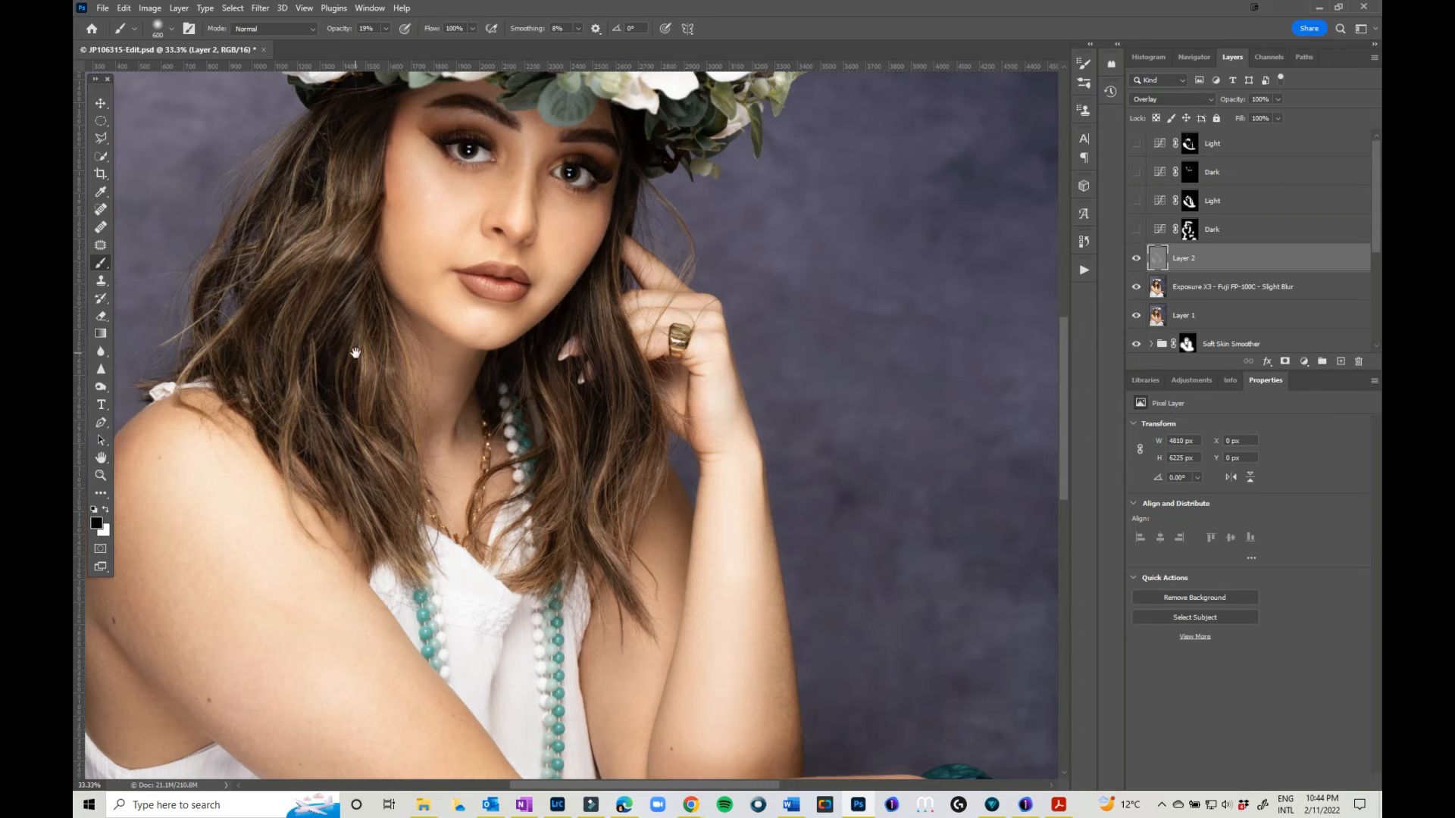
Try darkening the near upper arm with a black brush stroke, and undo it.
drag(355, 353, 542, 262)
mouse_move(334, 295)
mouse_down()
mouse_move(284, 398)
mouse_move(292, 498)
mouse_move(336, 577)
mouse_move(480, 691)
mouse_up()
key(ctrl+z)
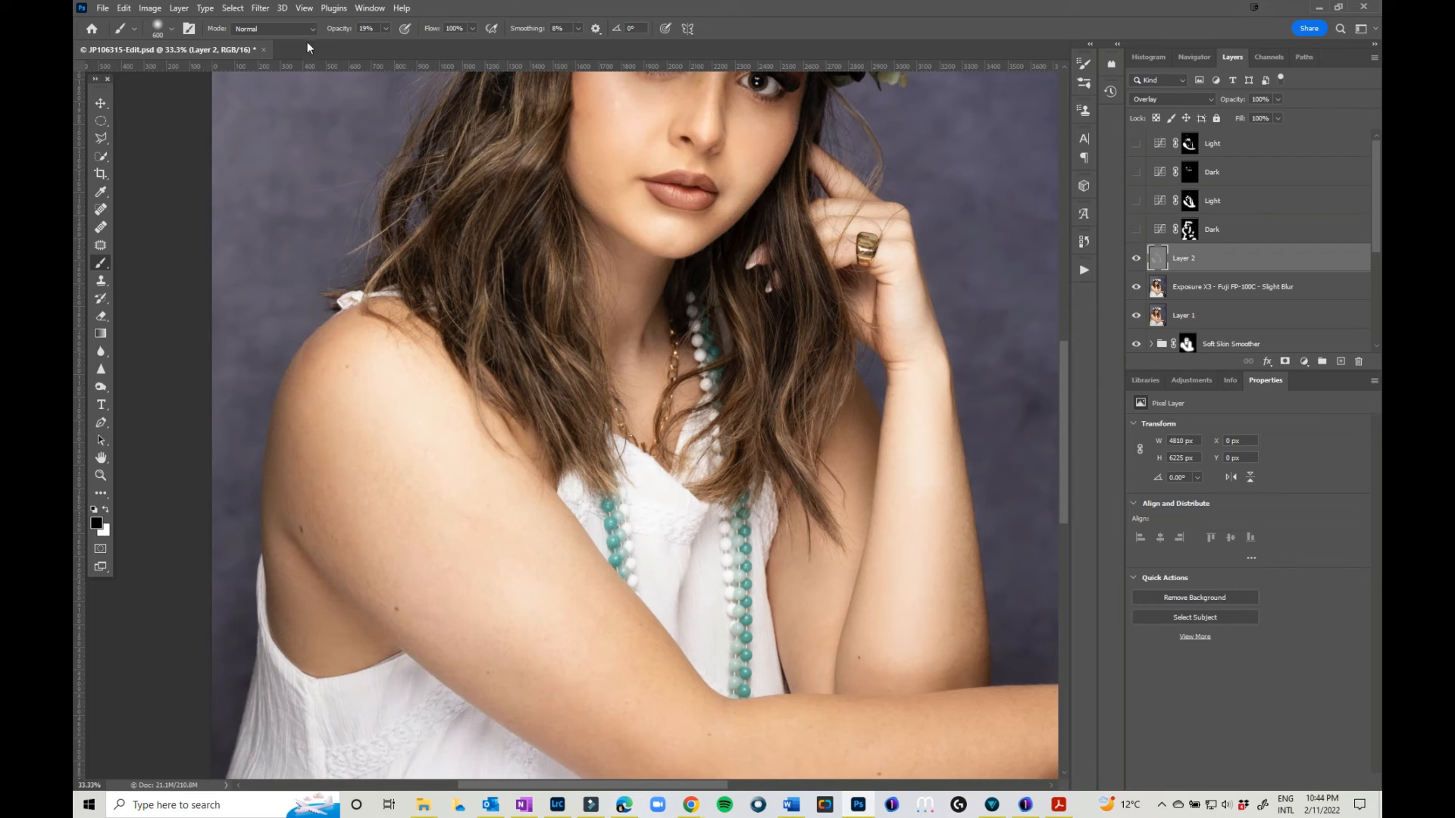
Lower the brush opacity to 11% and paint black shading along the near arm, the far upper arm and the forearm's underside.
click(386, 28)
mouse_move(319, 305)
mouse_down()
mouse_move(311, 427)
mouse_move(338, 497)
mouse_move(442, 601)
mouse_move(643, 750)
mouse_up()
drag(807, 515, 809, 618)
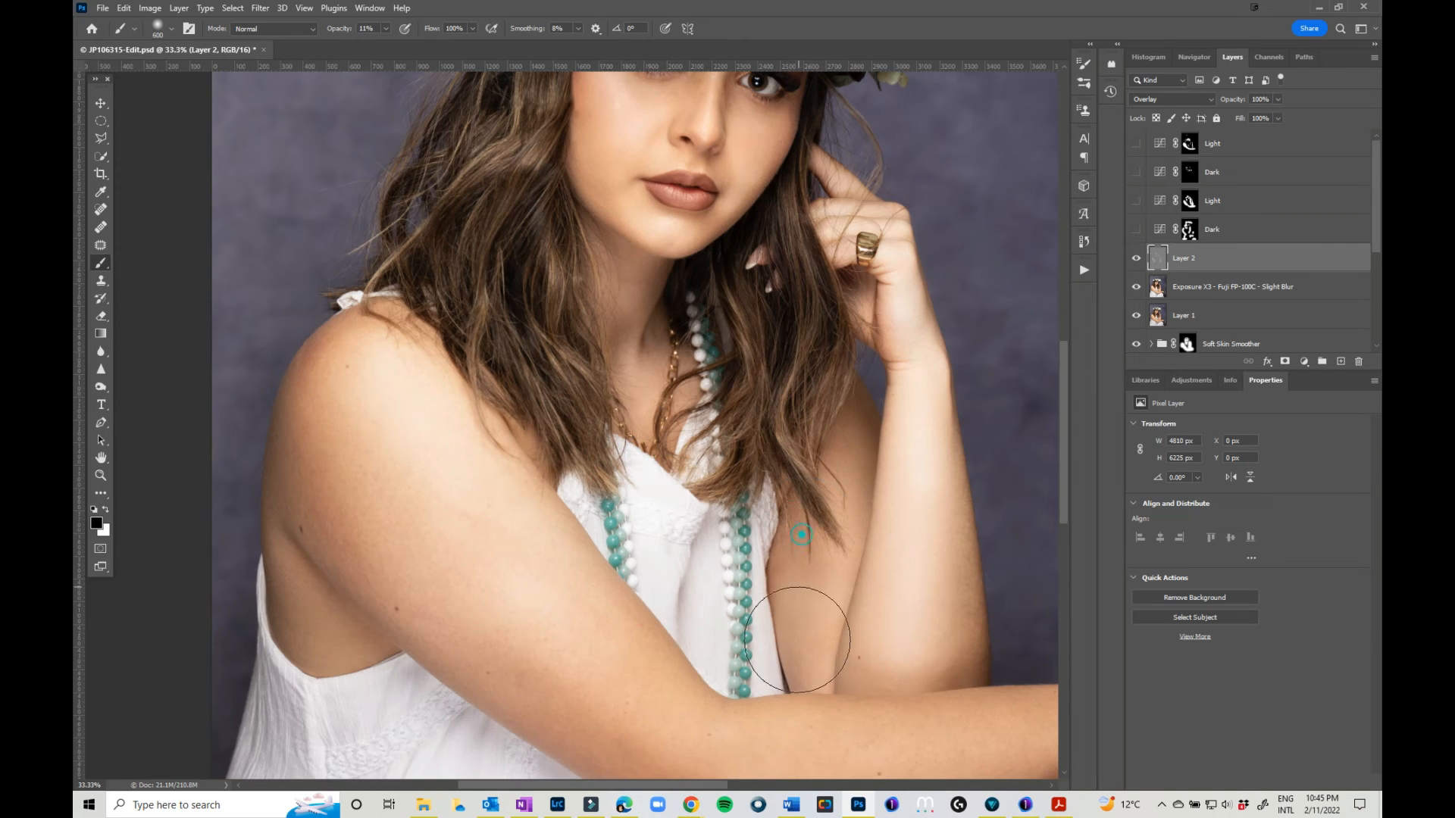
mouse_move(975, 595)
mouse_down()
mouse_move(971, 513)
mouse_move(864, 365)
mouse_move(820, 232)
mouse_up()
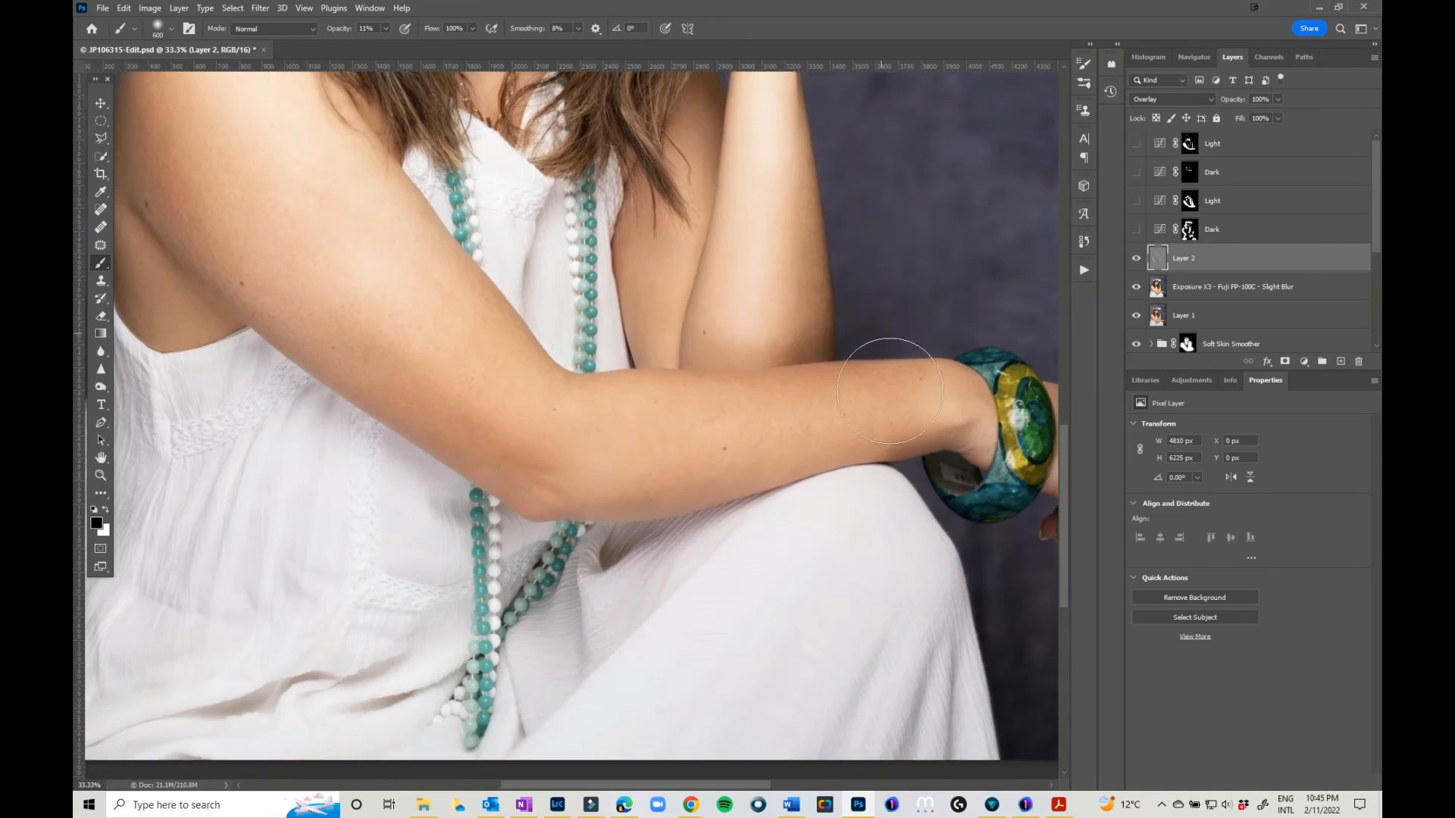
mouse_move(902, 417)
mouse_down()
mouse_move(688, 465)
mouse_move(871, 374)
mouse_move(682, 432)
mouse_move(535, 508)
mouse_move(653, 534)
mouse_move(630, 584)
mouse_move(494, 718)
mouse_move(506, 581)
mouse_up()
drag(363, 687, 182, 698)
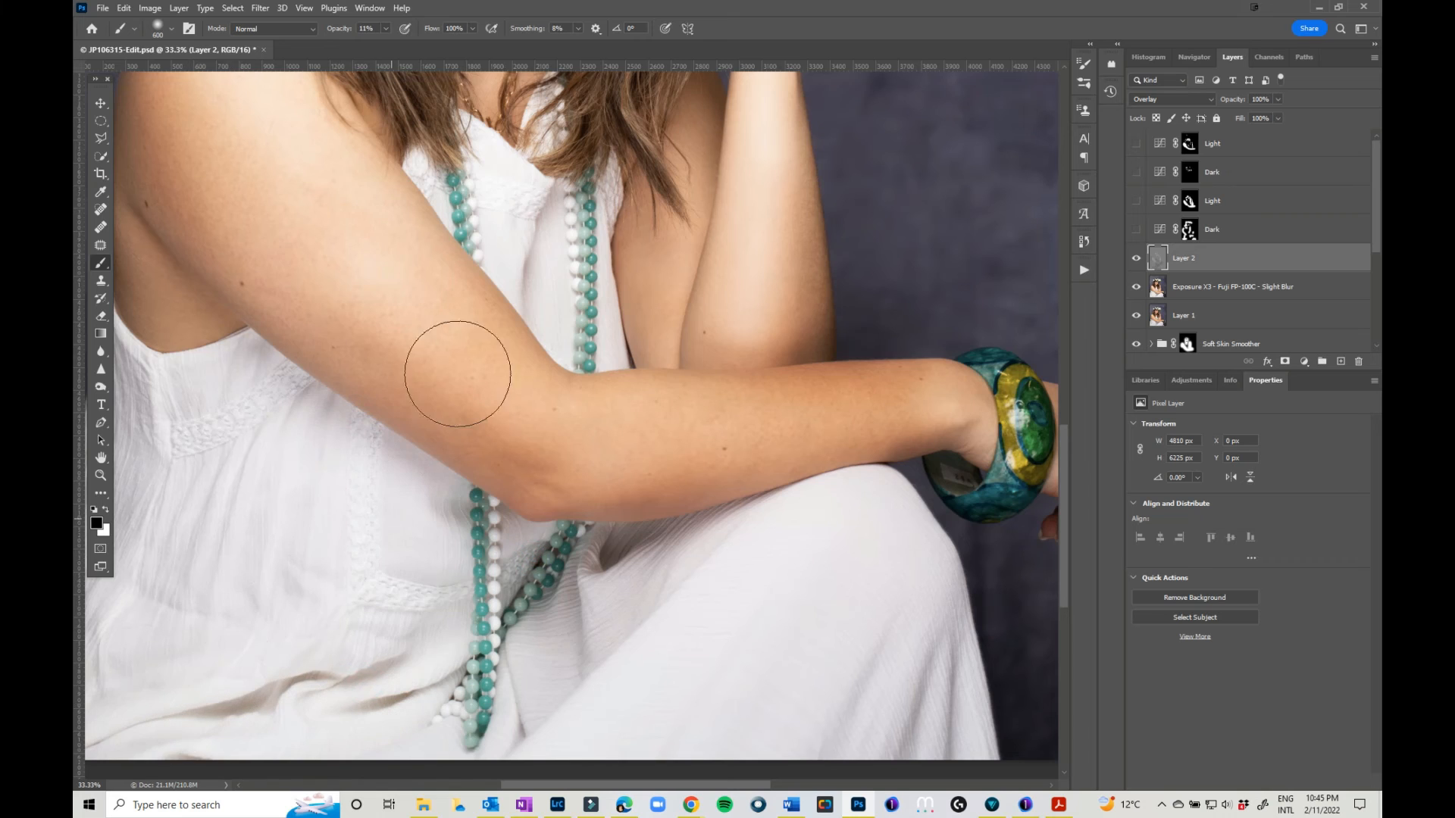
Reduce the brush size and paint white at 11% opacity to brighten both cheeks on the gray layer.
mouse_move(496, 290)
mouse_down()
mouse_move(562, 468)
mouse_move(639, 780)
mouse_up()
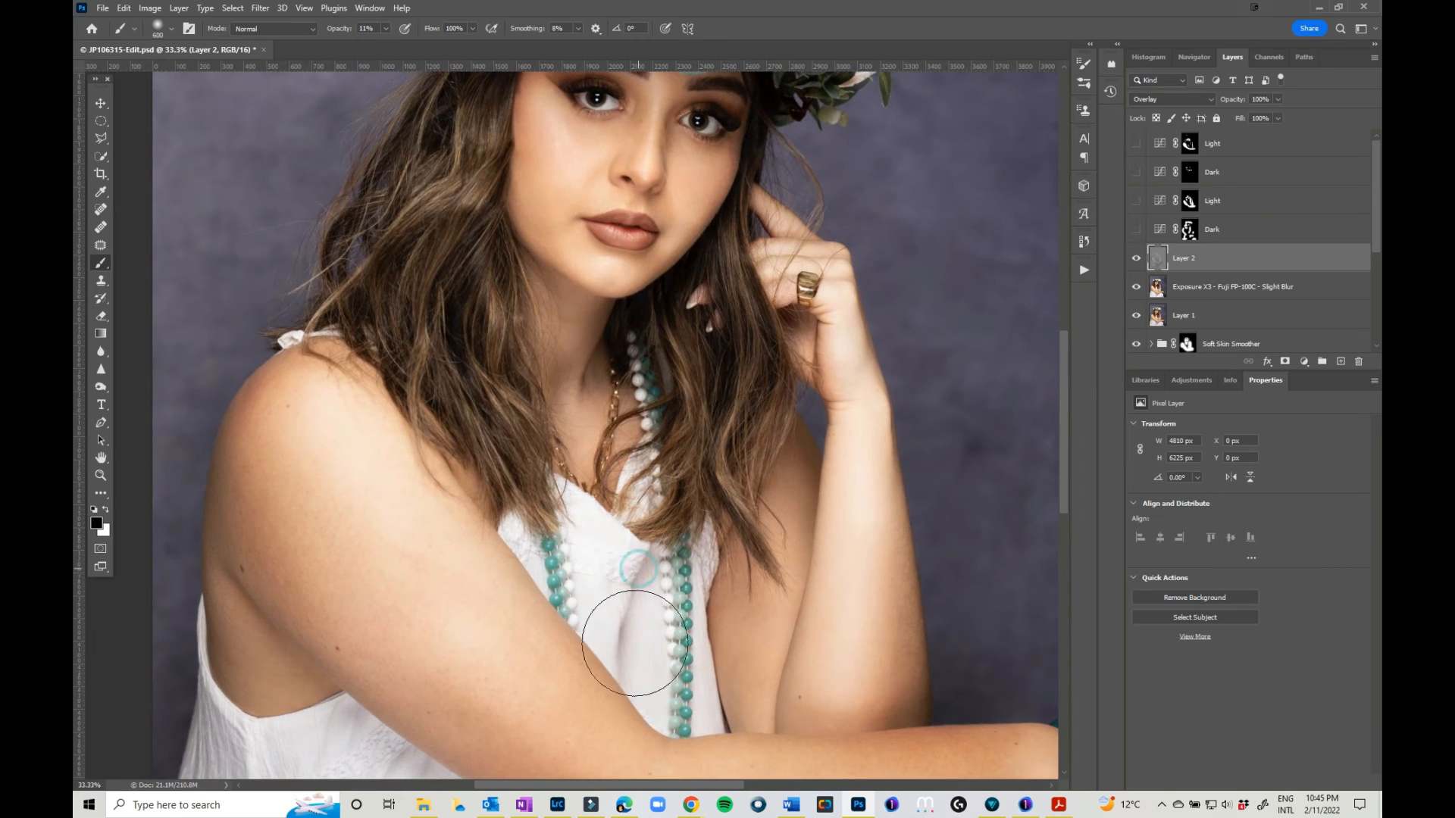
key(bracketleft)
key(bracketleft)
key(bracketleft)
key(bracketleft)
key(bracketleft)
key(bracketleft)
key(bracketleft)
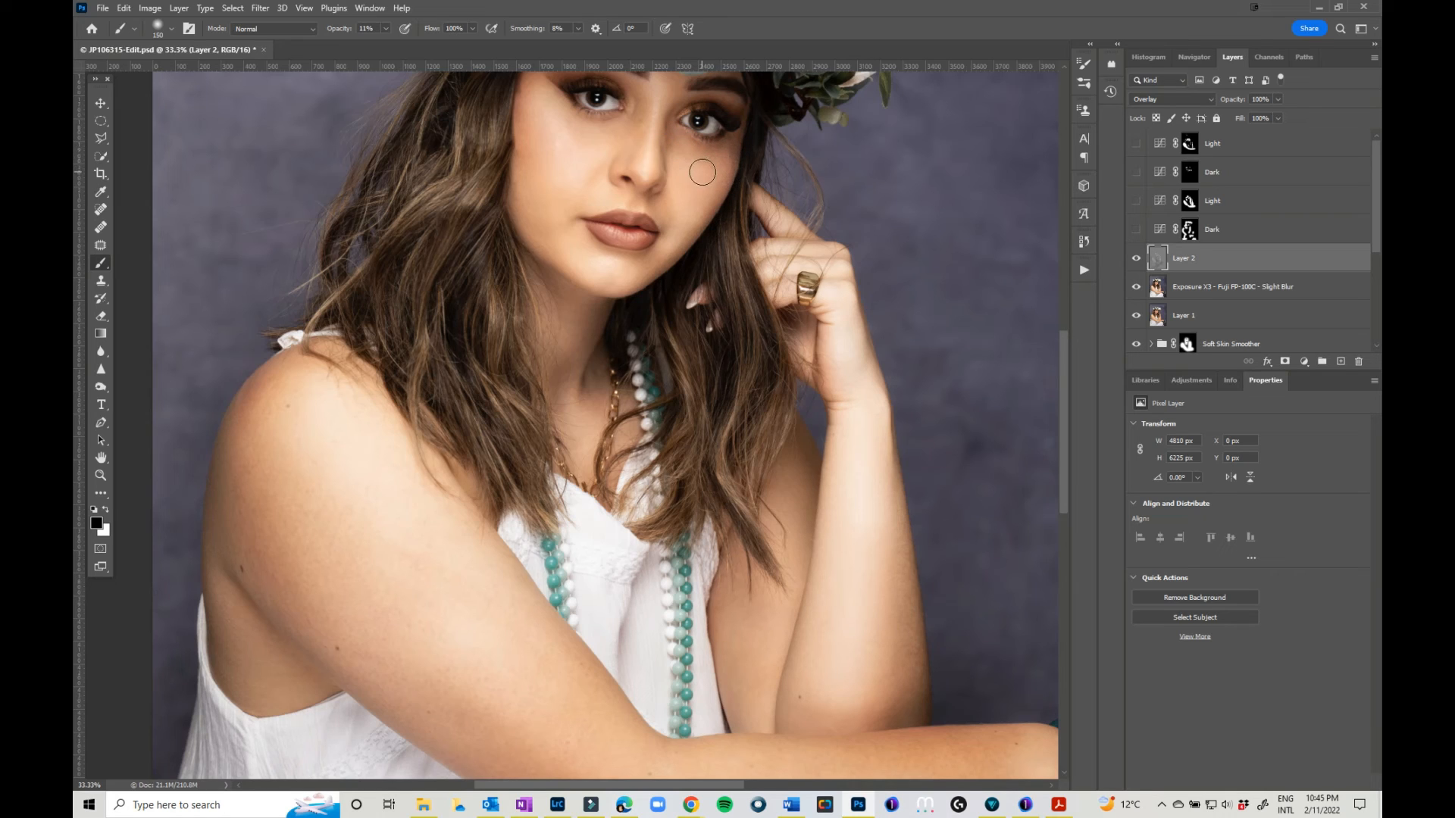
key(x)
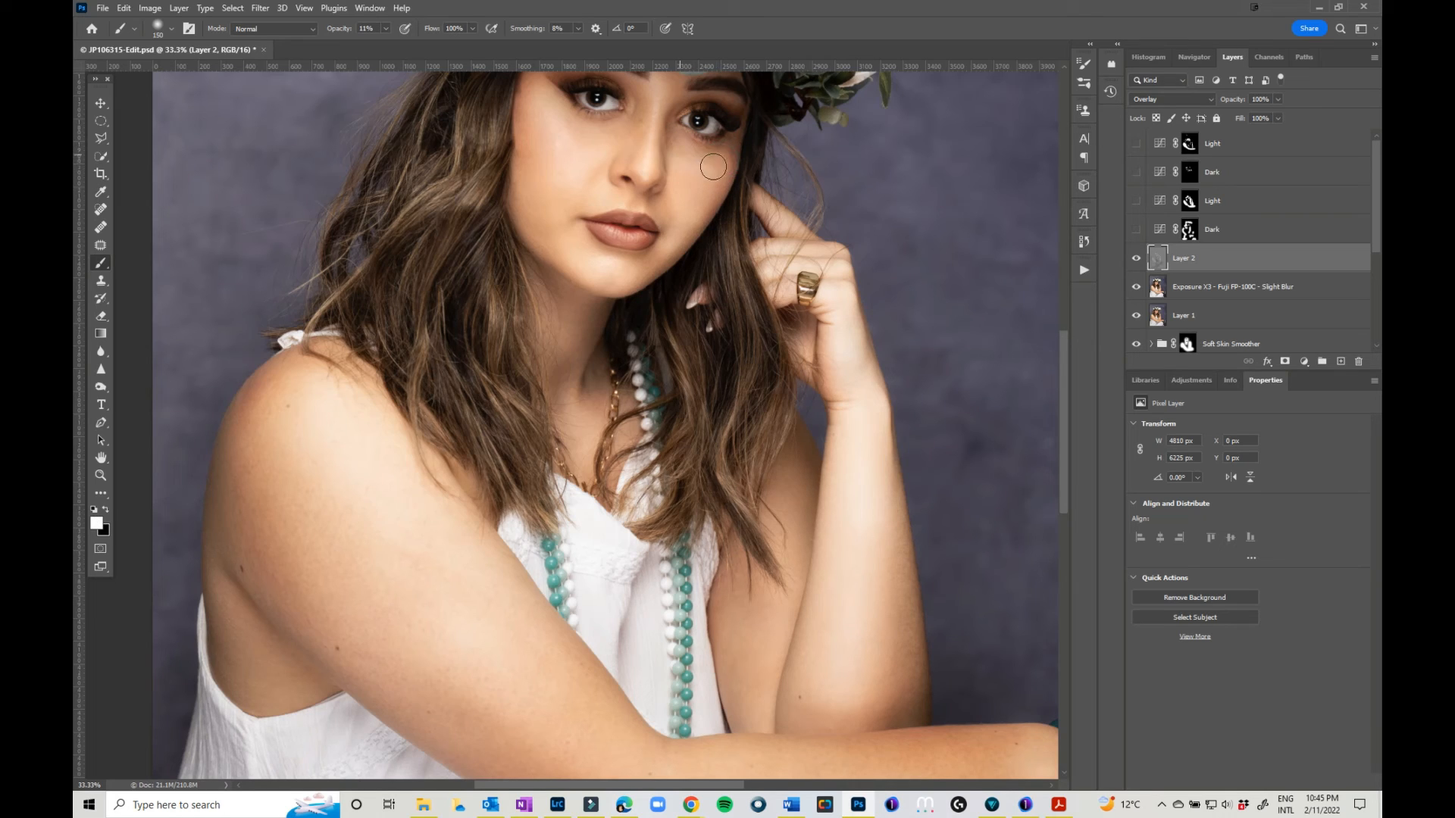
drag(726, 160, 660, 254)
mouse_move(583, 152)
mouse_down()
mouse_move(533, 121)
mouse_move(562, 169)
mouse_up()
Darken the forehead edge beneath the flower crown with black, and brighten the hair highlights on both sides with white.
drag(678, 135, 686, 388)
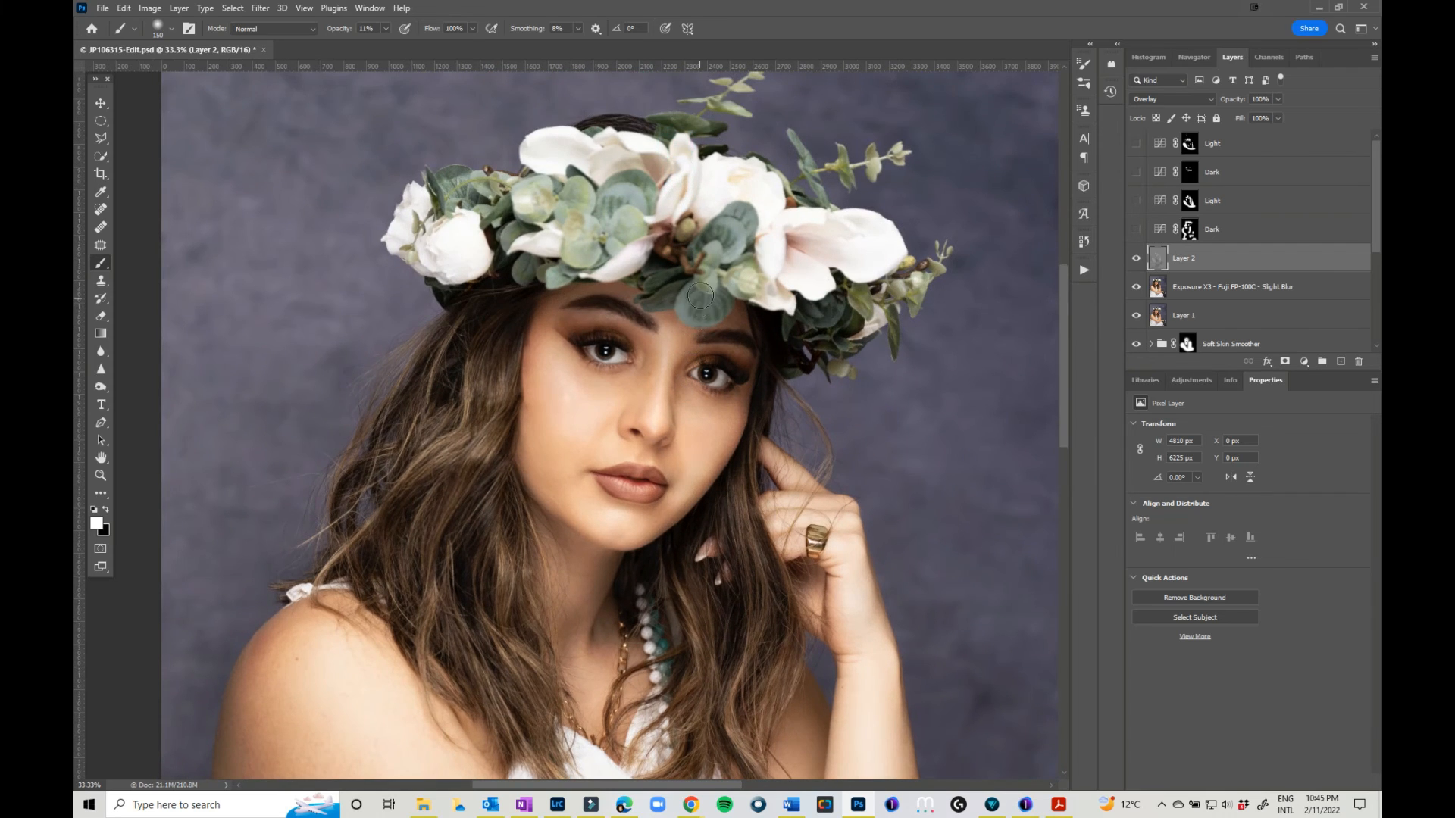
key(x)
drag(731, 314, 723, 313)
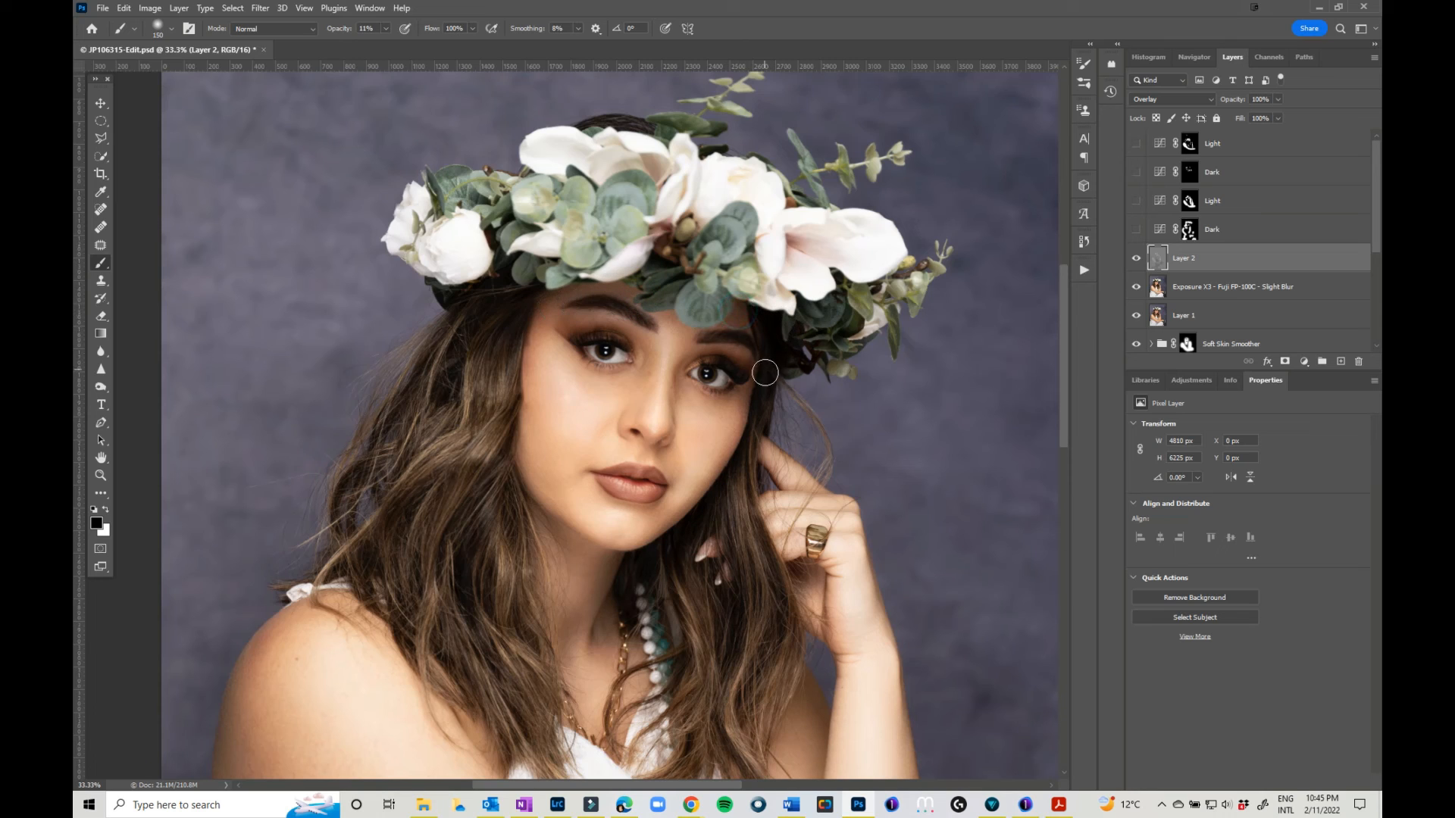
key(x)
drag(737, 496, 765, 613)
drag(733, 507, 741, 719)
mouse_move(493, 403)
mouse_down()
mouse_move(473, 454)
mouse_move(497, 391)
mouse_move(438, 470)
mouse_up()
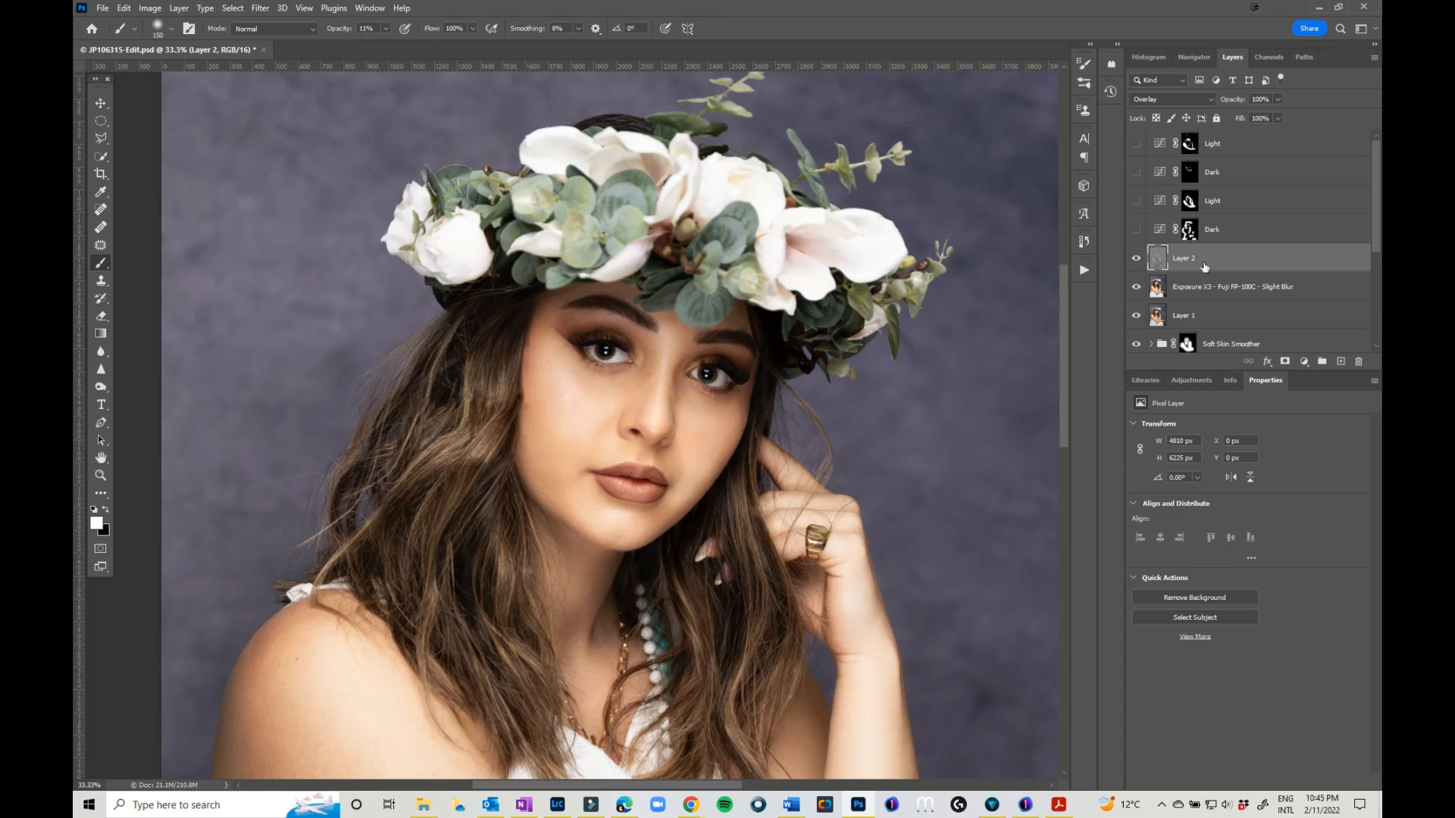
Lower the gray Overlay layer's opacity to 65%.
click(1279, 100)
drag(1281, 115, 1261, 118)
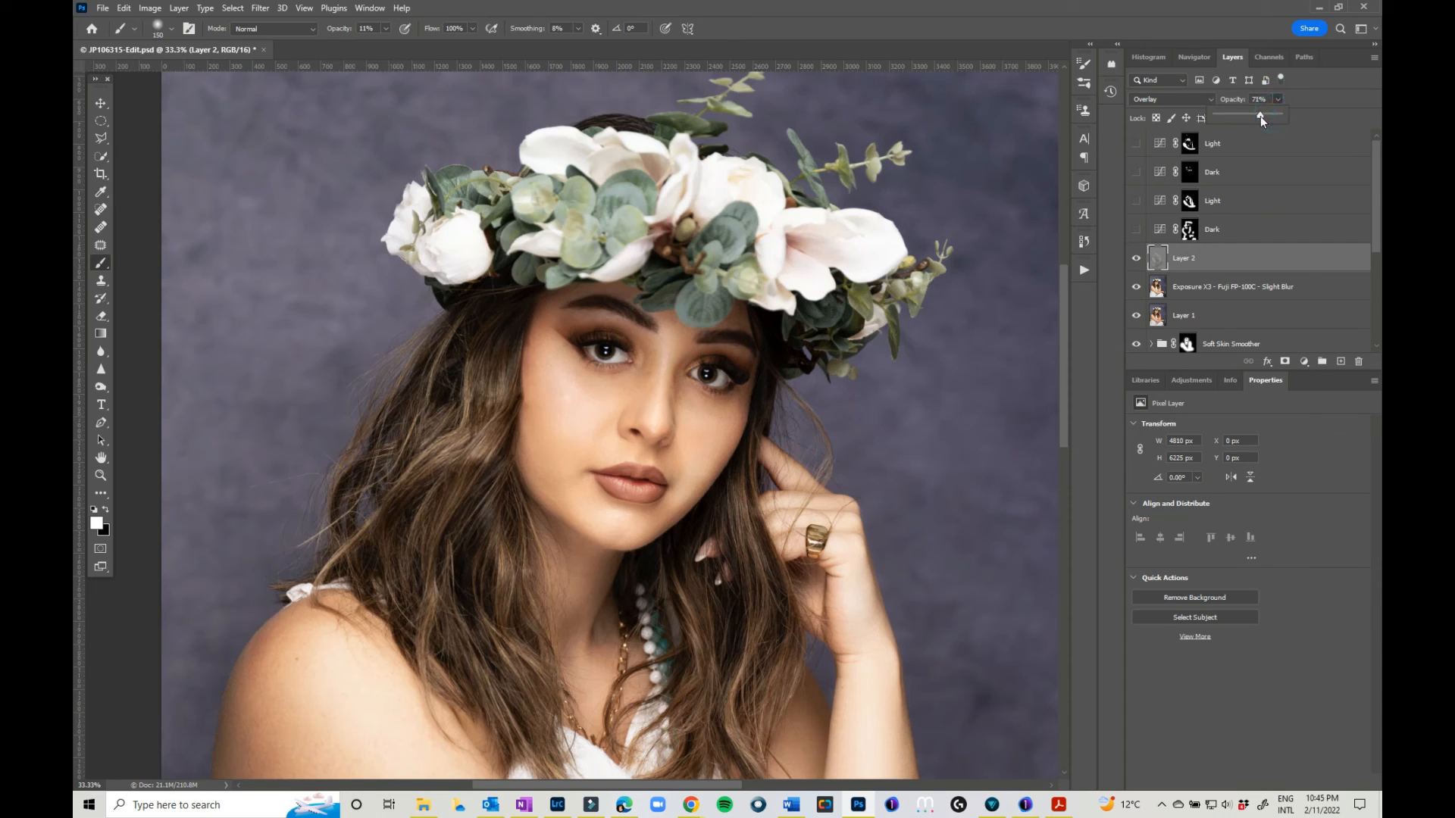
Show all four Light and Dark Curves layers to compare the effect, and hide the lower pair again.
click(1135, 229)
click(1136, 202)
click(1137, 172)
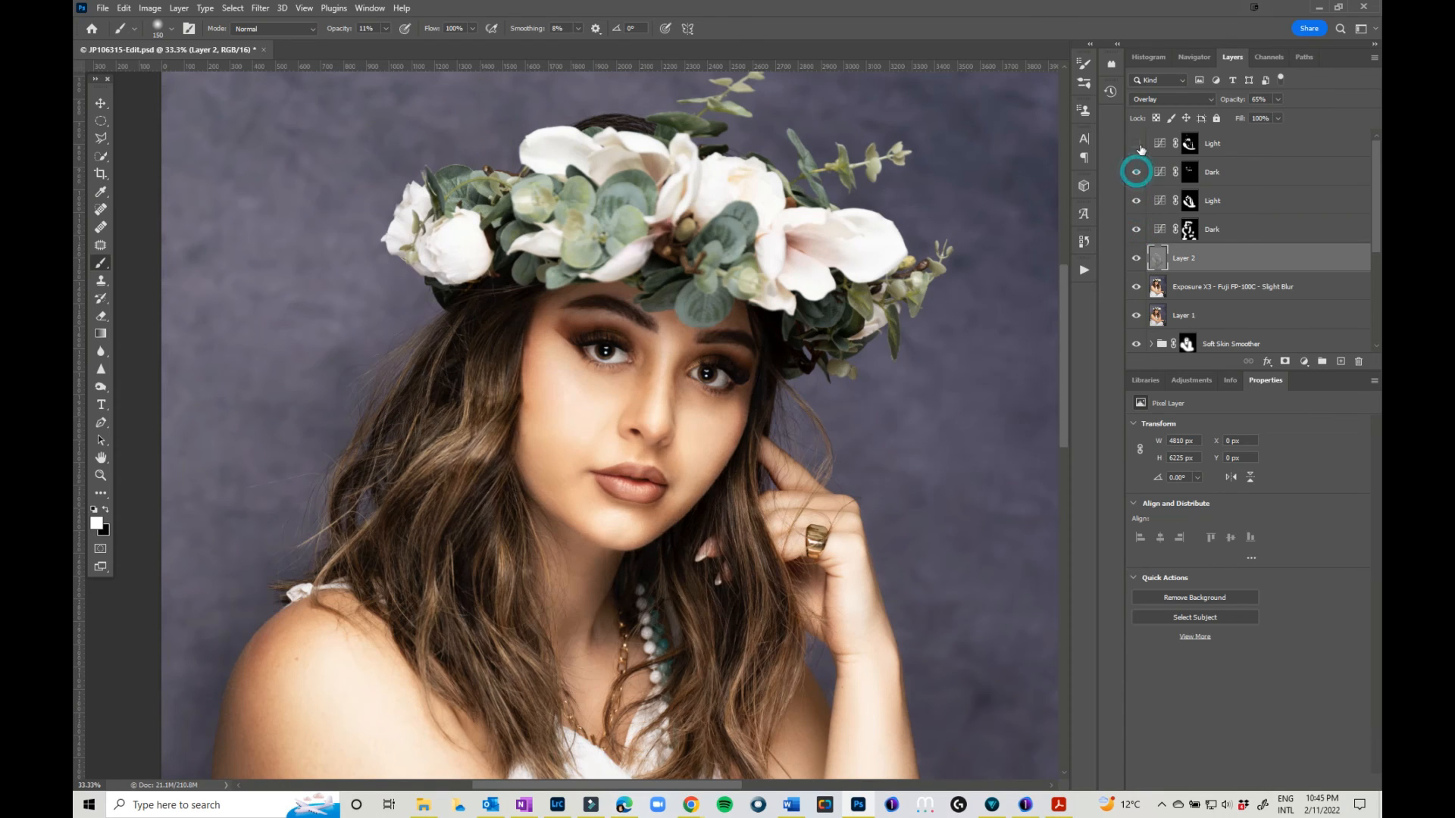
click(1136, 144)
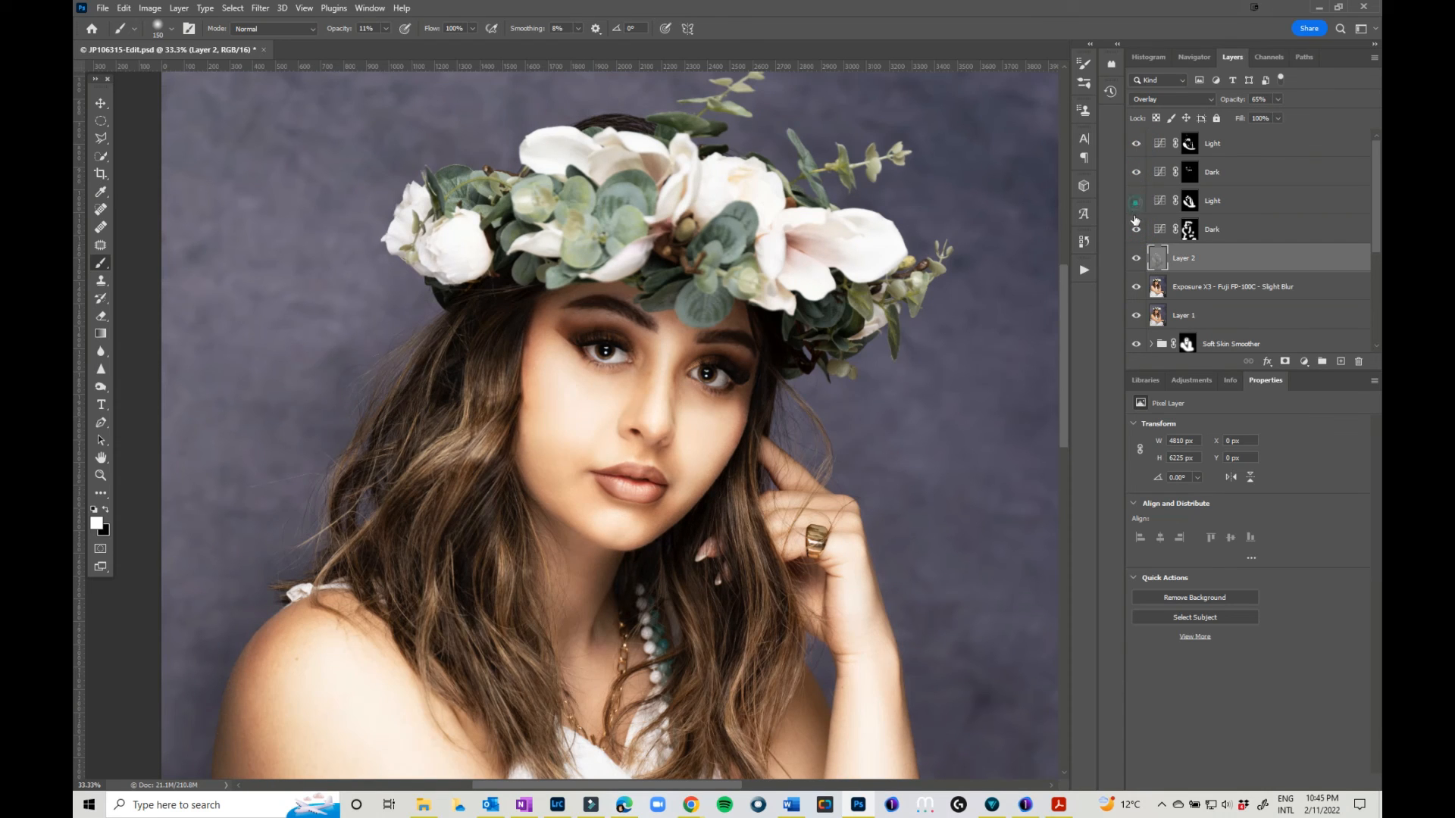
drag(1135, 220, 1136, 230)
Hide the upper Light and Dark layers, and run the Dodge & Burn action above the top Light layer, continuing past its message.
click(1231, 143)
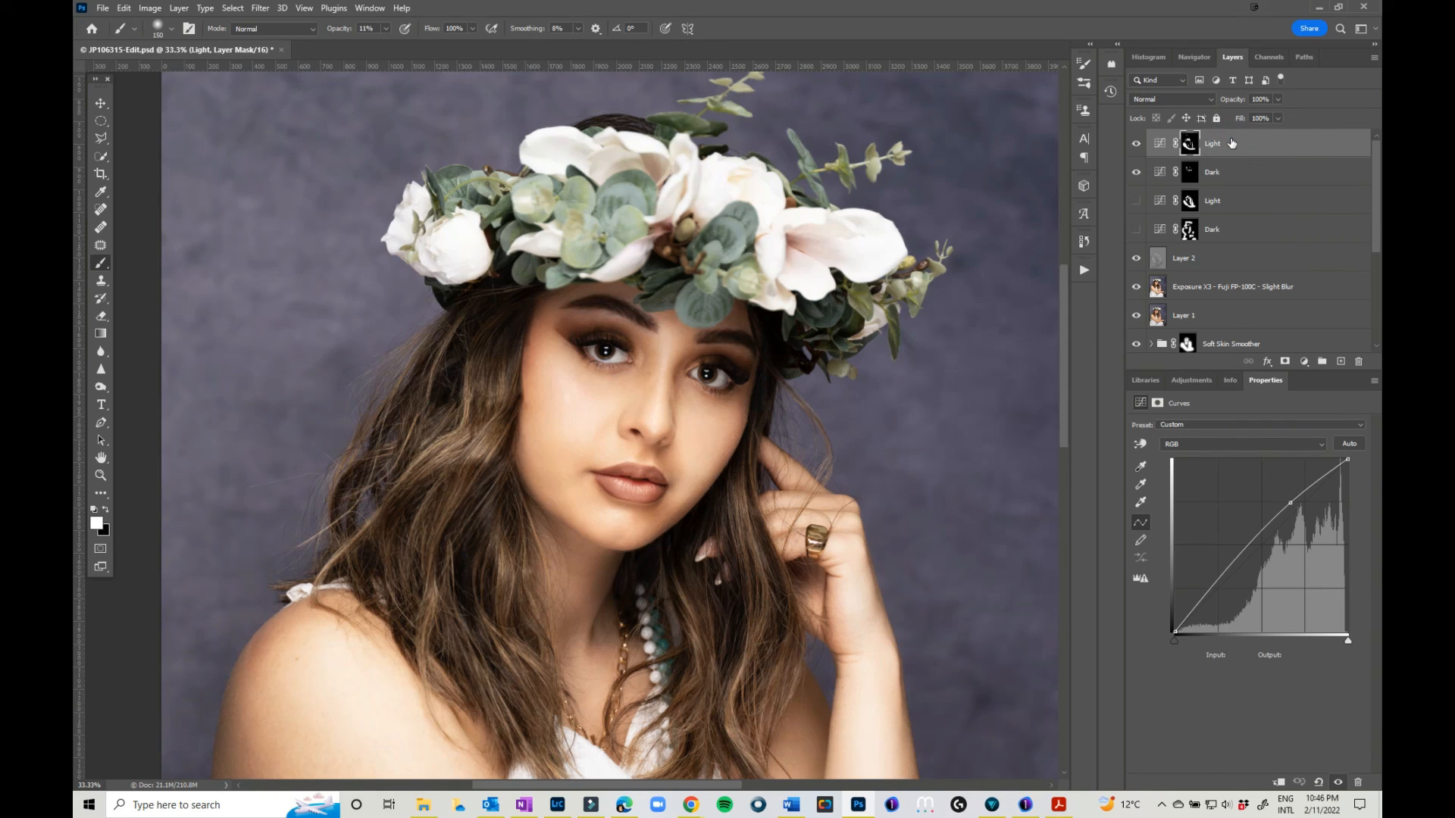
click(1083, 270)
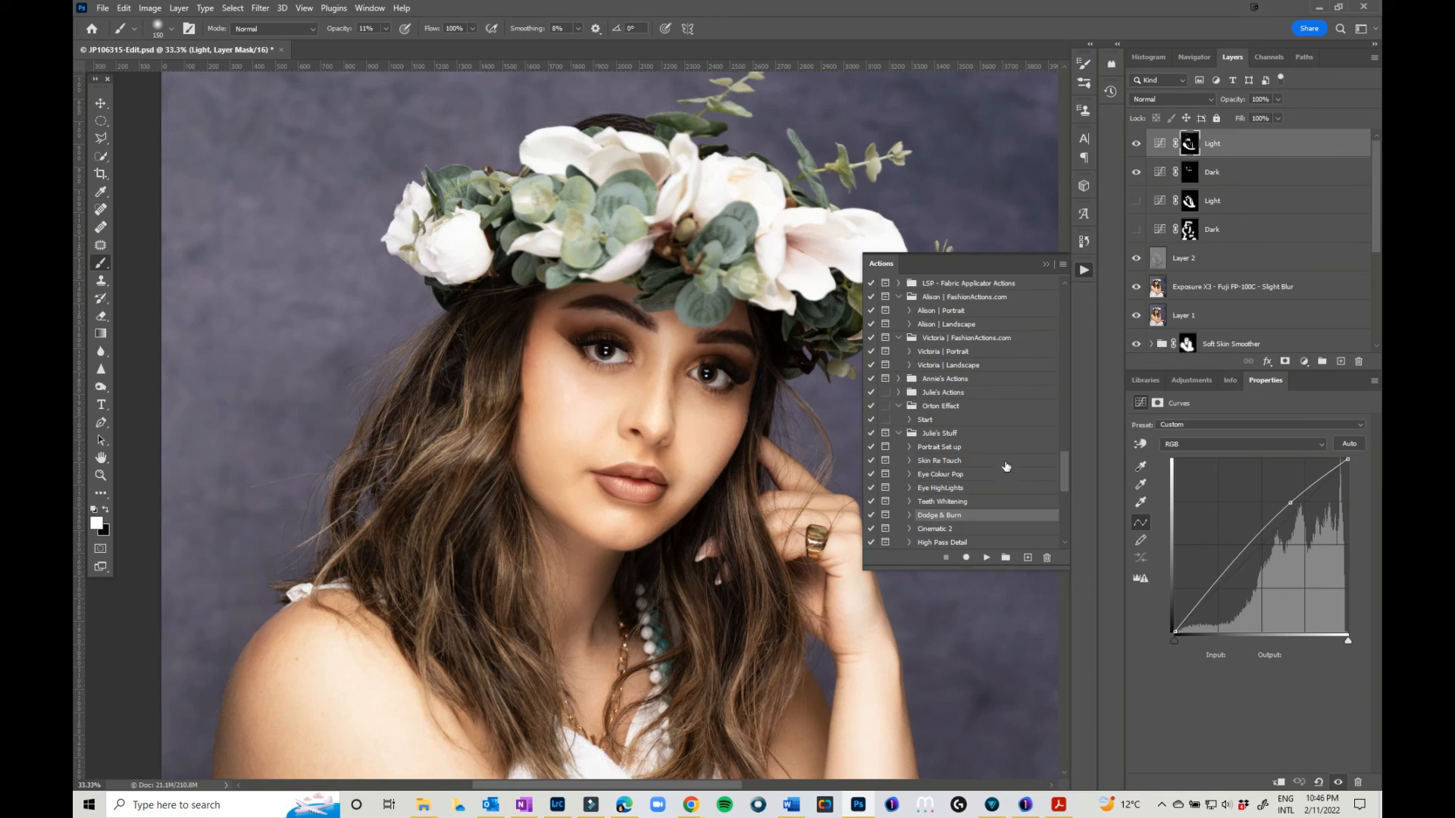
scroll(1065, 465, down, 4)
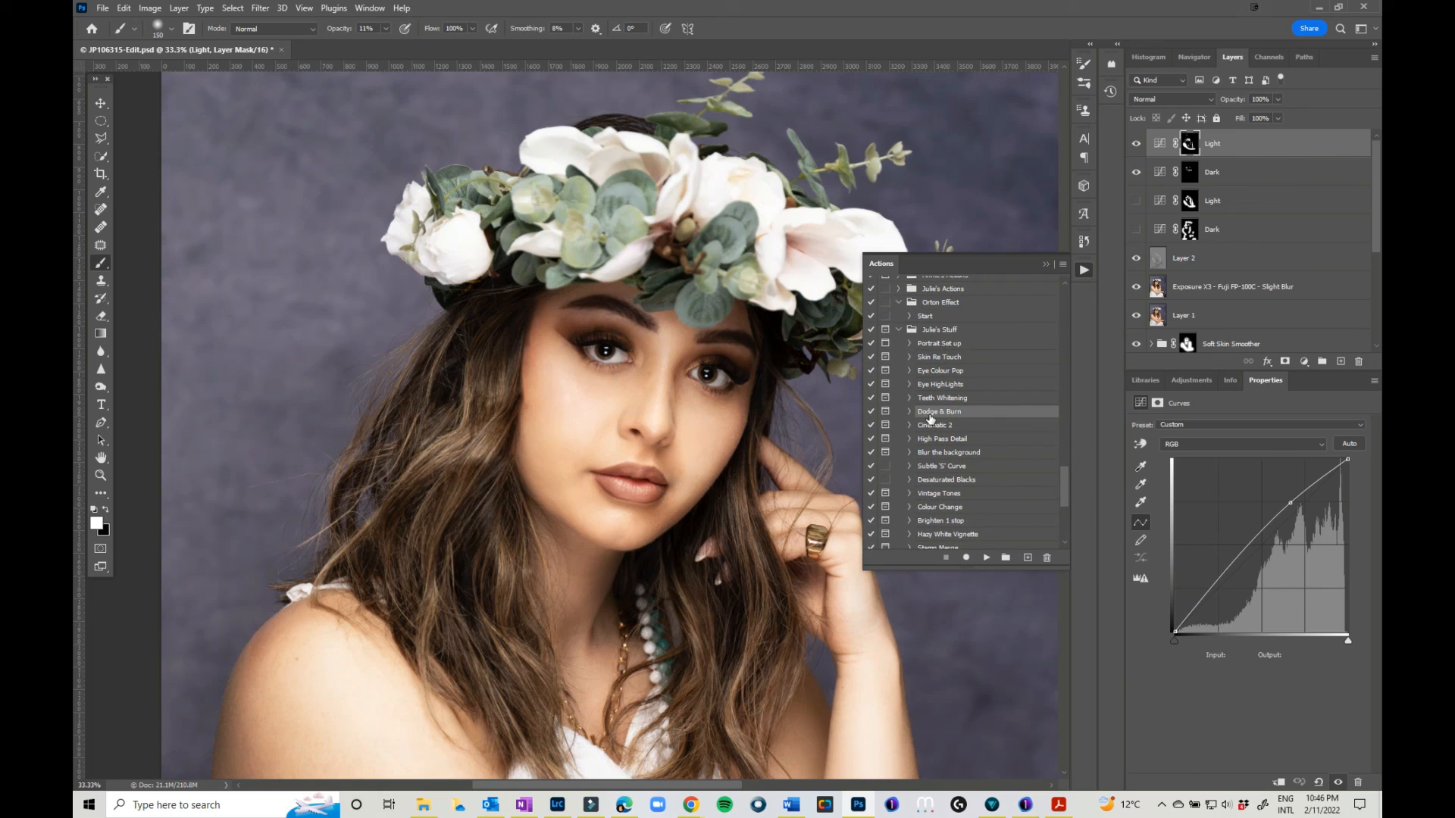
drag(1137, 147, 1136, 173)
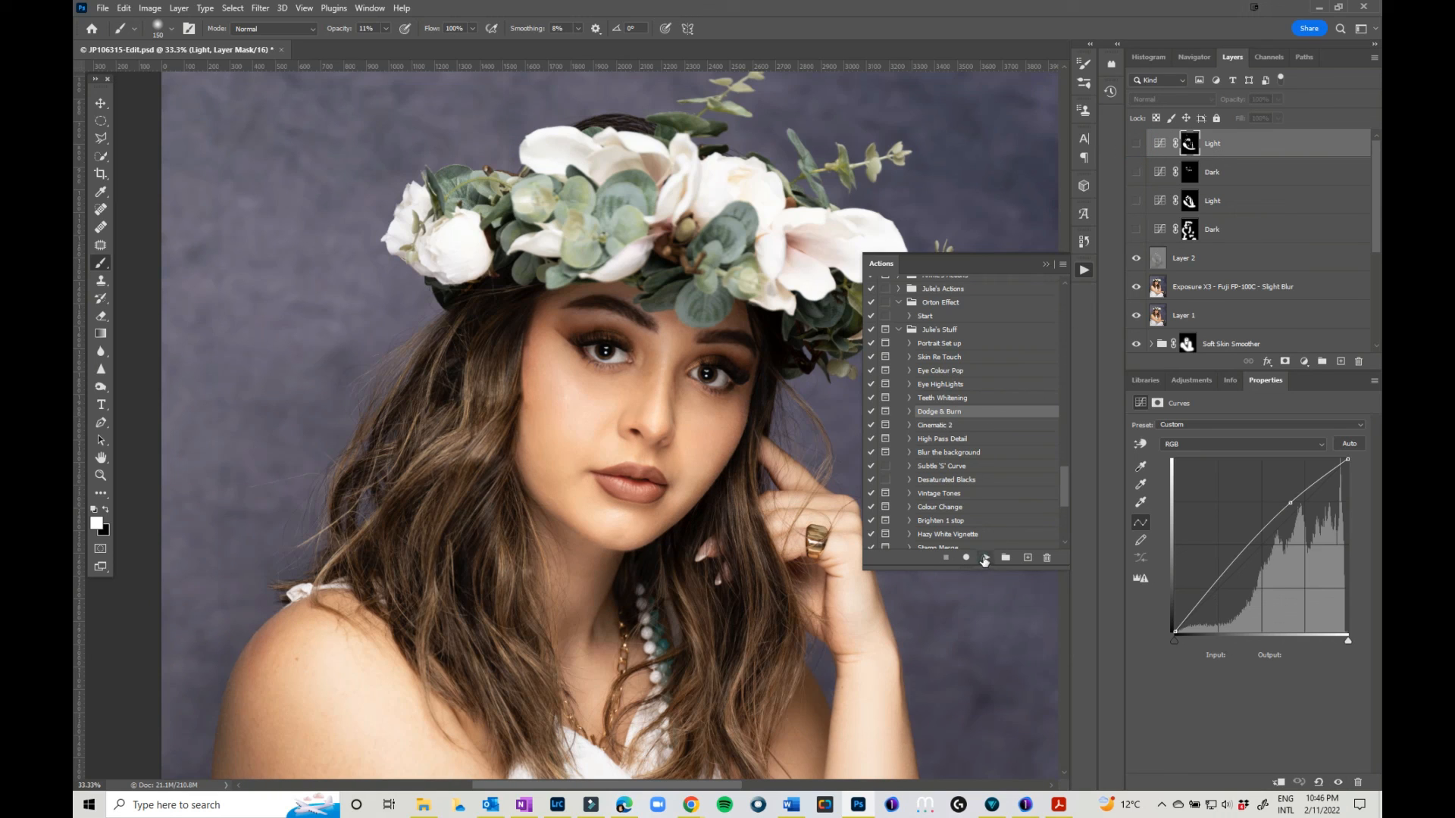
click(985, 558)
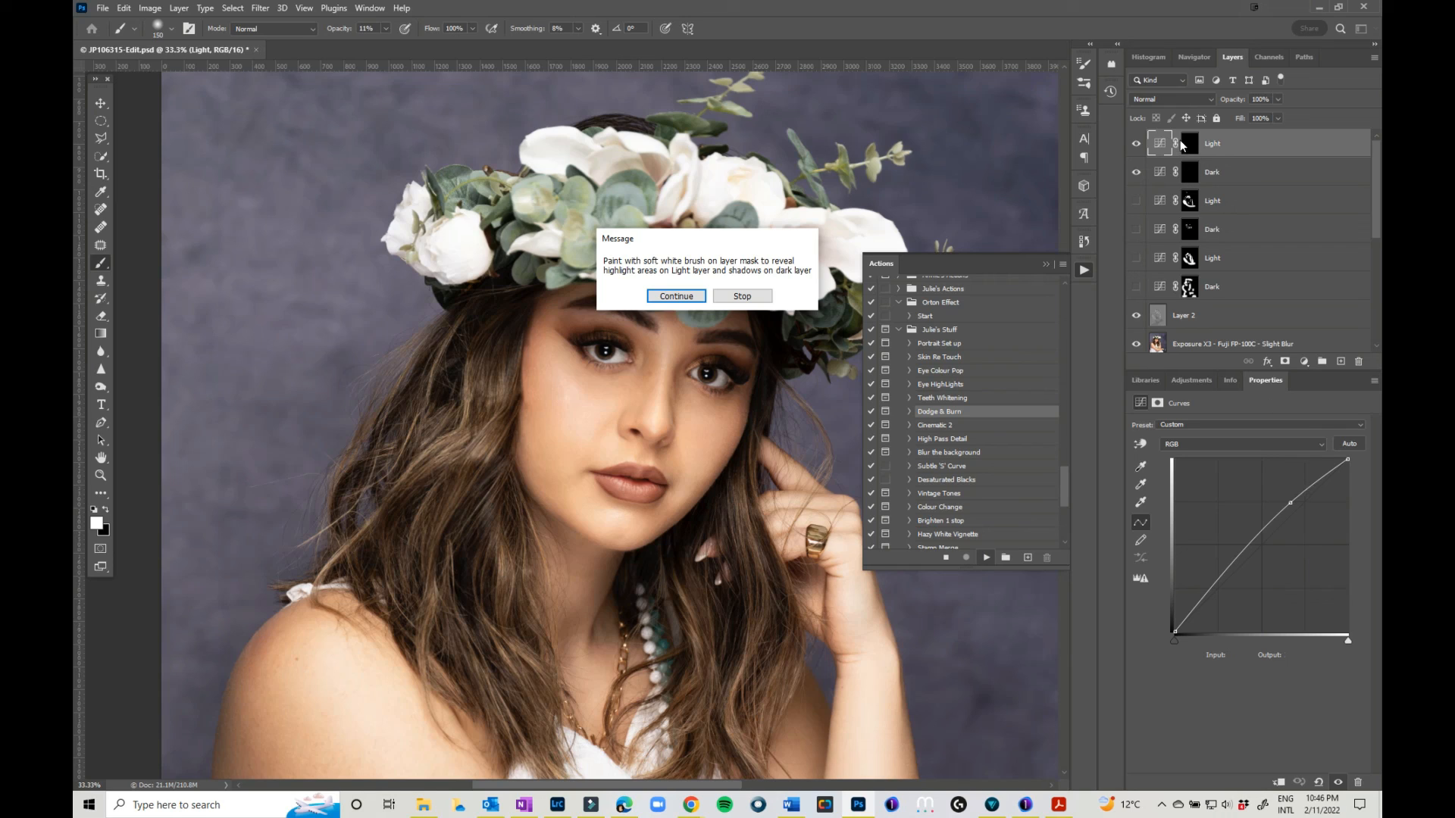
click(688, 297)
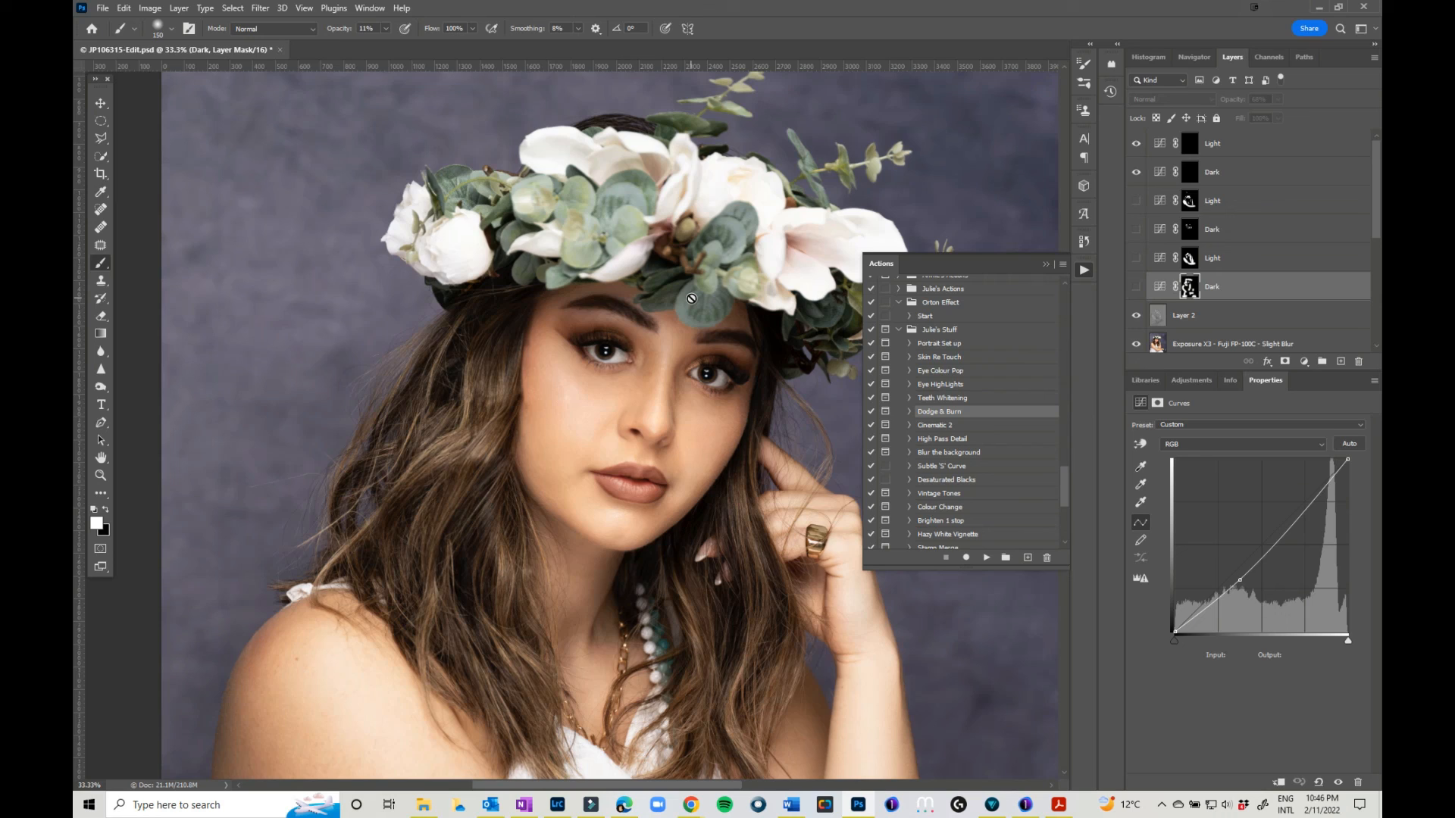
Hide the new black-masked Light and Dark Curves layers, and select both of them.
click(1136, 146)
click(1135, 173)
click(1247, 146)
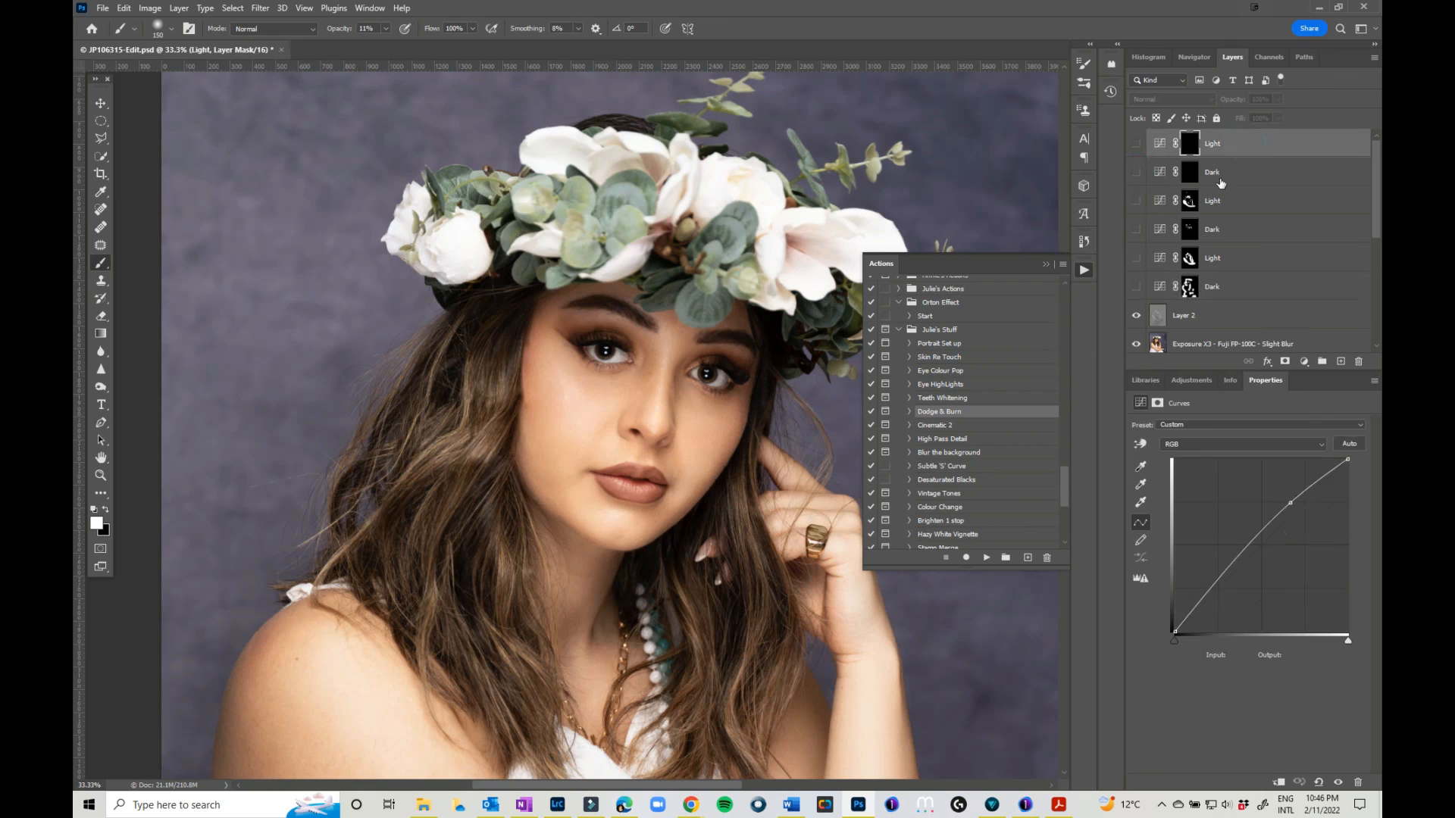
shift+click(1221, 181)
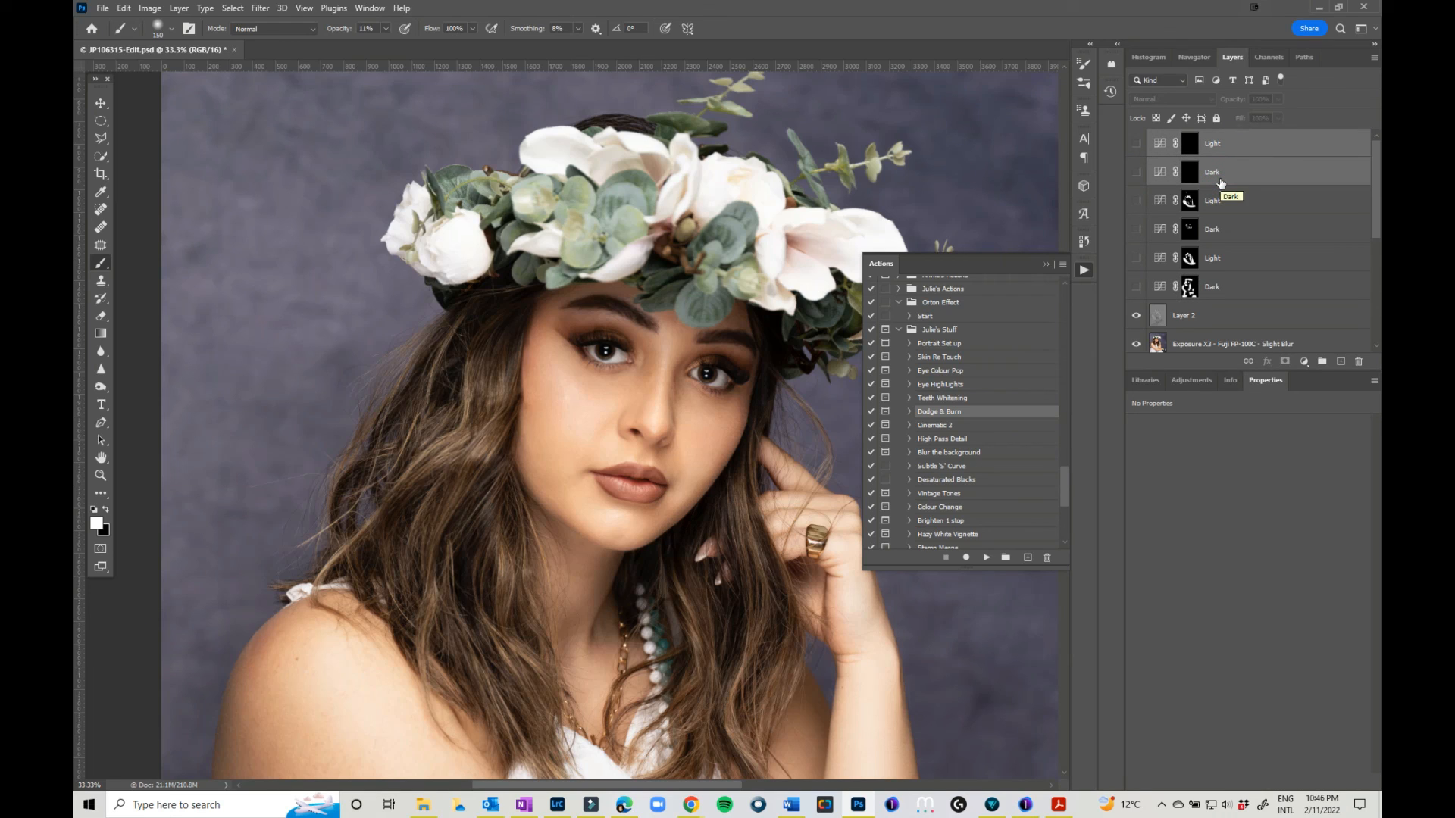